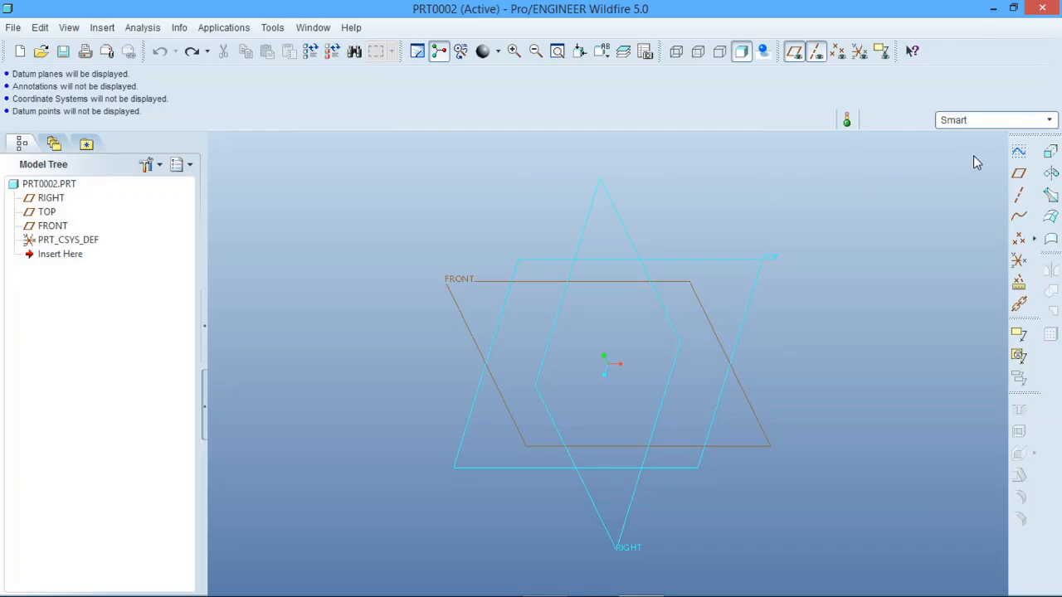
Step: Start a sketch on the TOP datum plane with the RIGHT plane as the orientation reference facing Right
click(1019, 152)
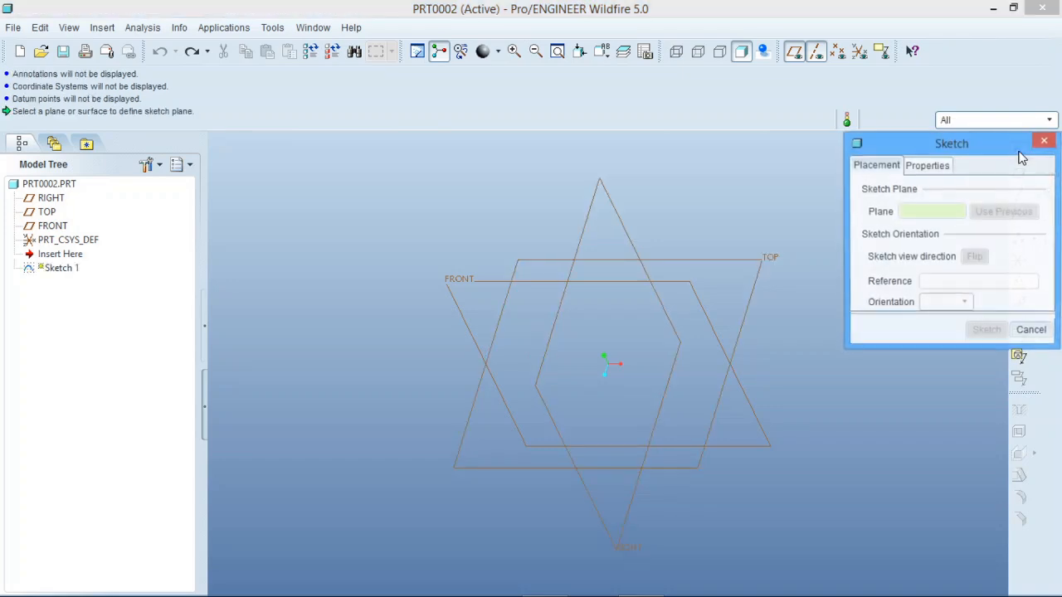
click(709, 261)
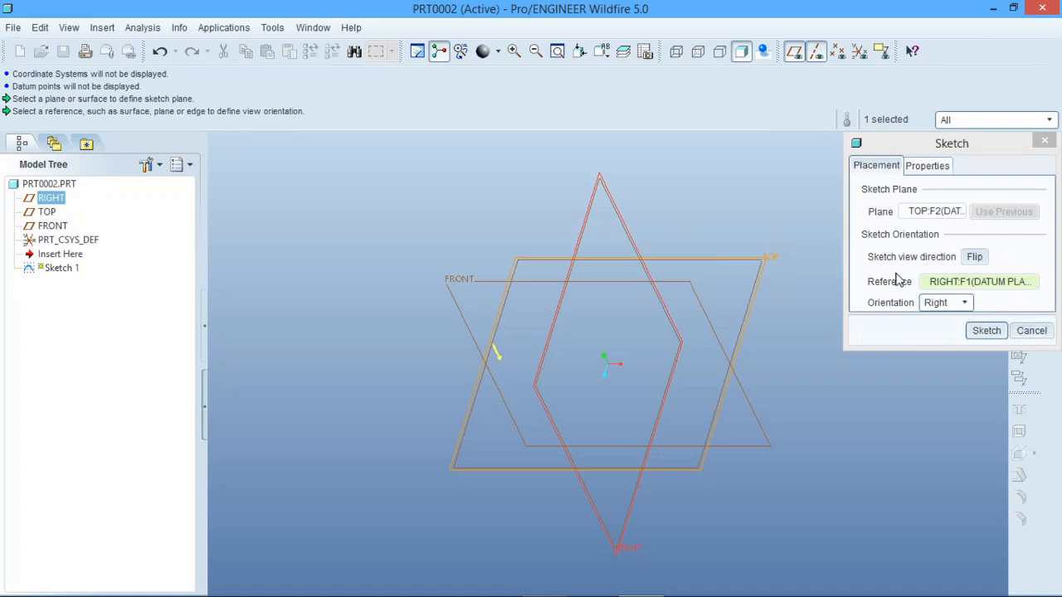
click(599, 190)
click(975, 330)
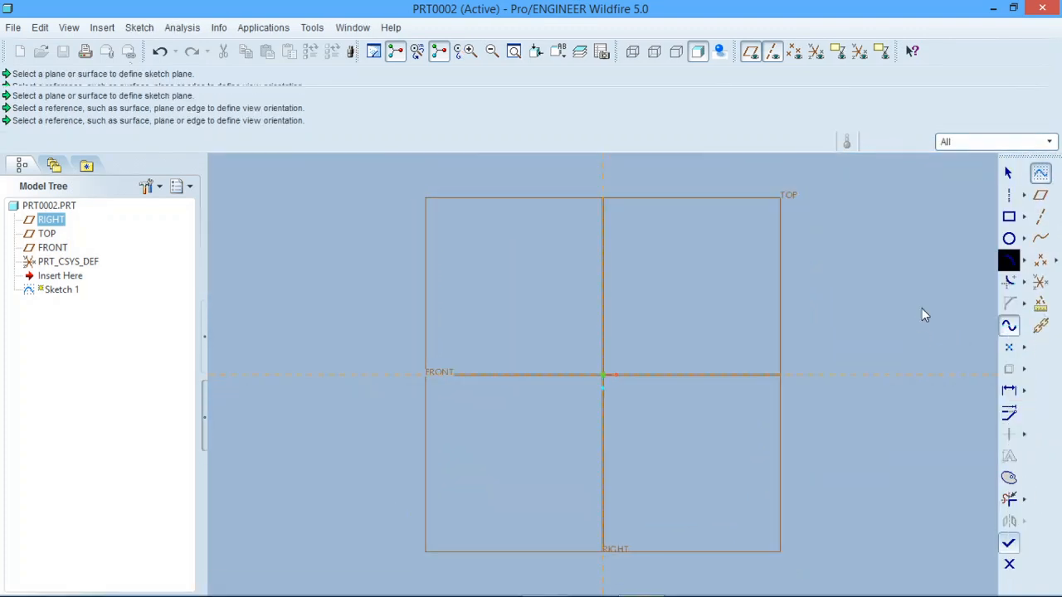
Step: Sketch a horizontal line along the FRONT reference across the vertical reference and set its length to 500
click(1024, 195)
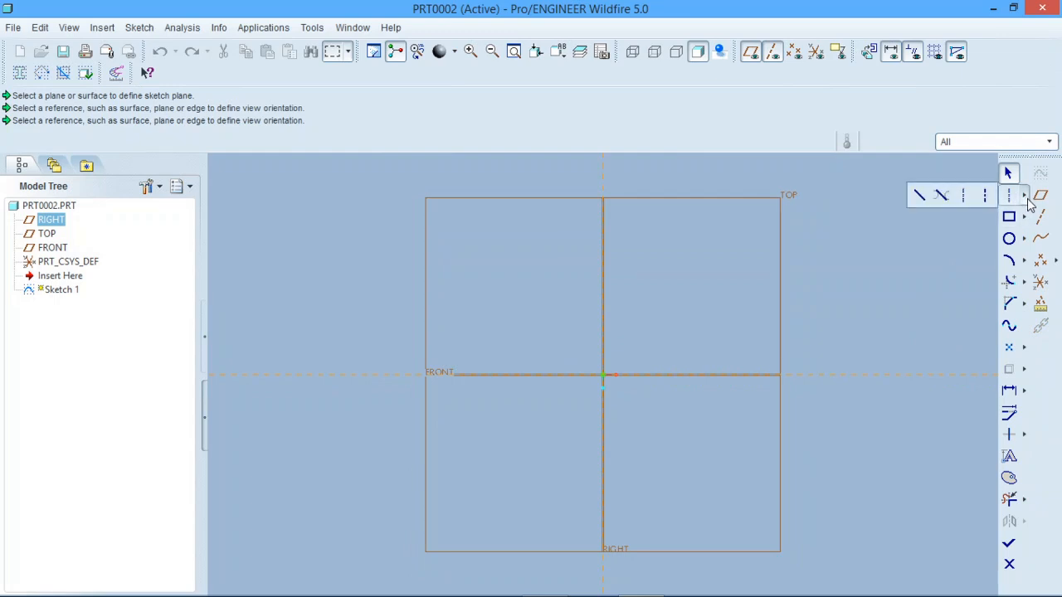
click(919, 196)
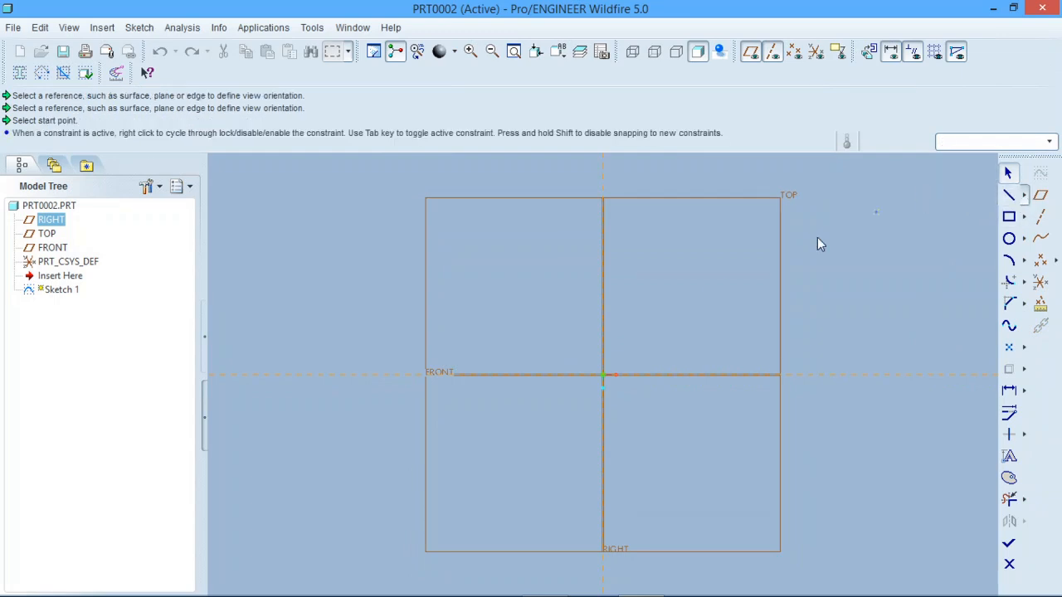
click(432, 373)
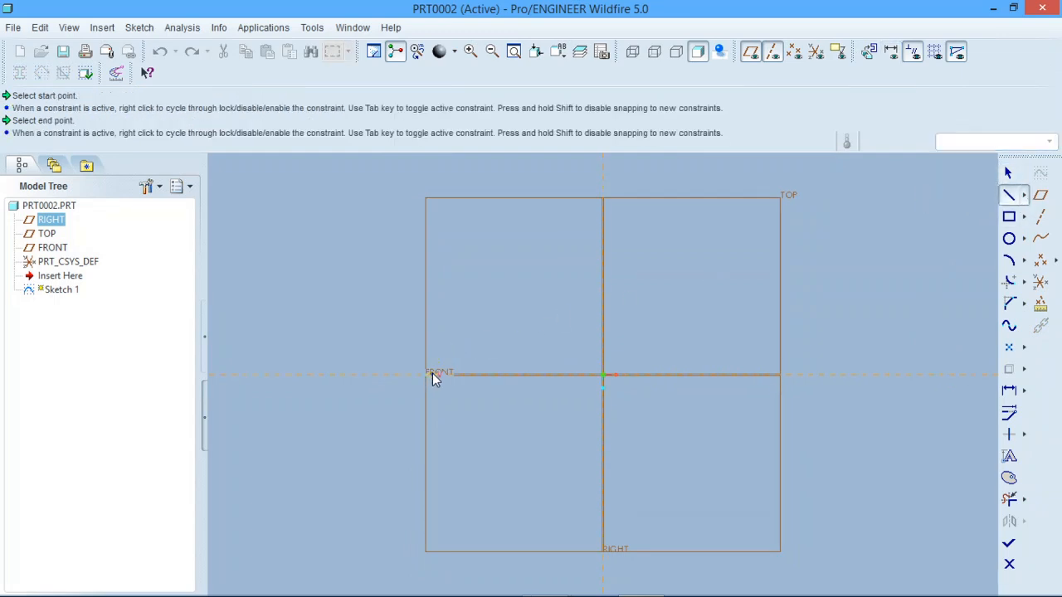
click(784, 375)
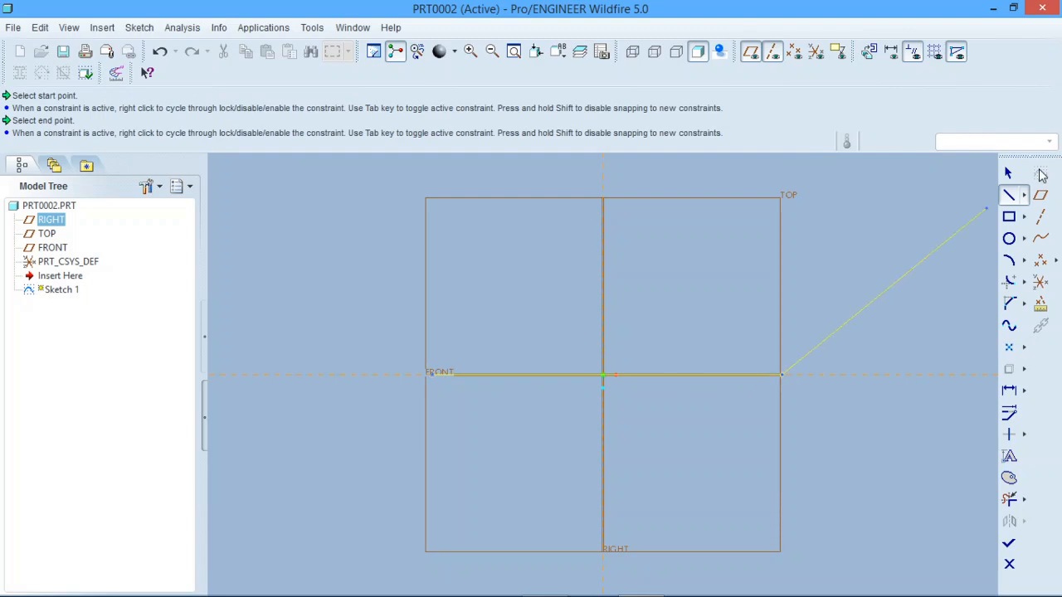
click(1008, 172)
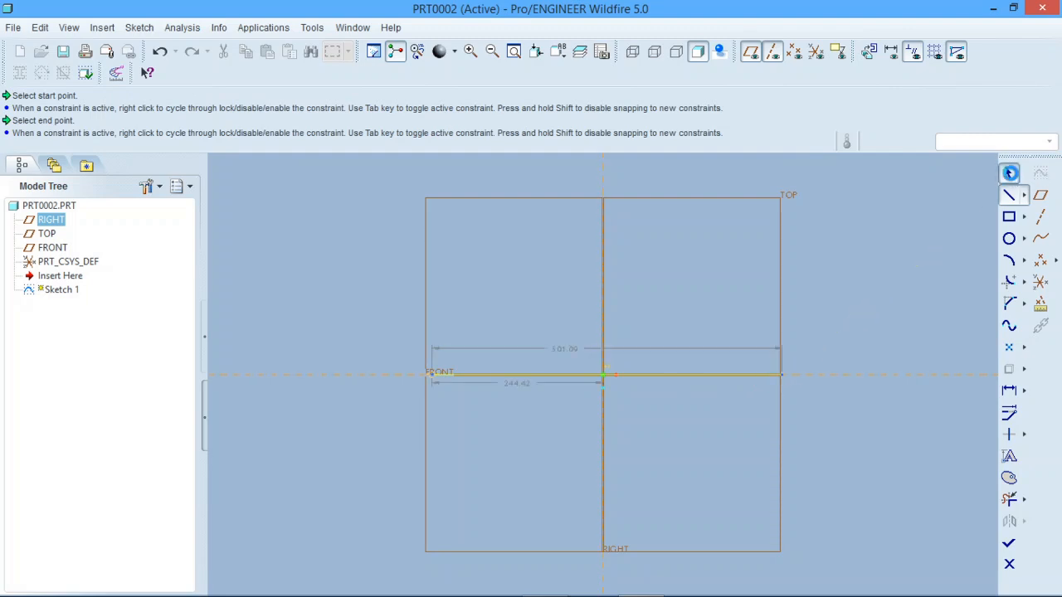
double_click(560, 348)
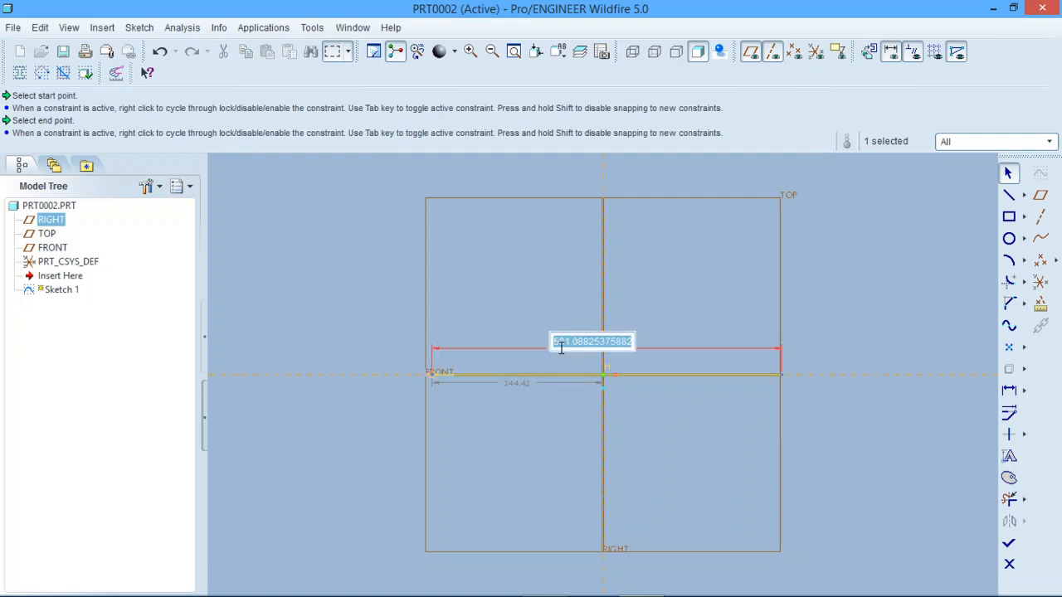
text(500)
key(Return)
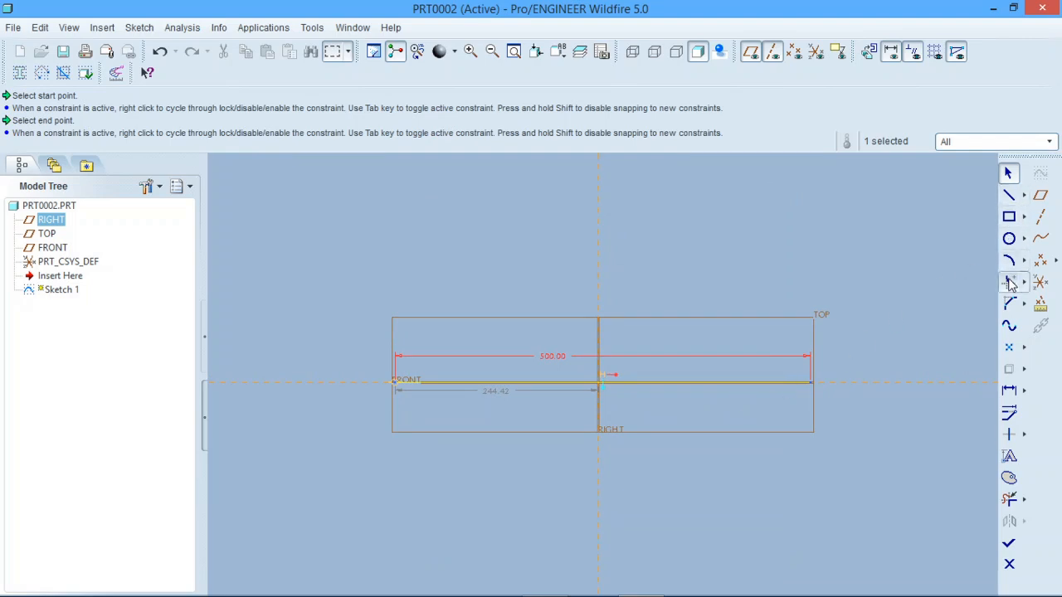
Step: Add vertical centerlines through both endpoints of the horizontal line
click(1024, 196)
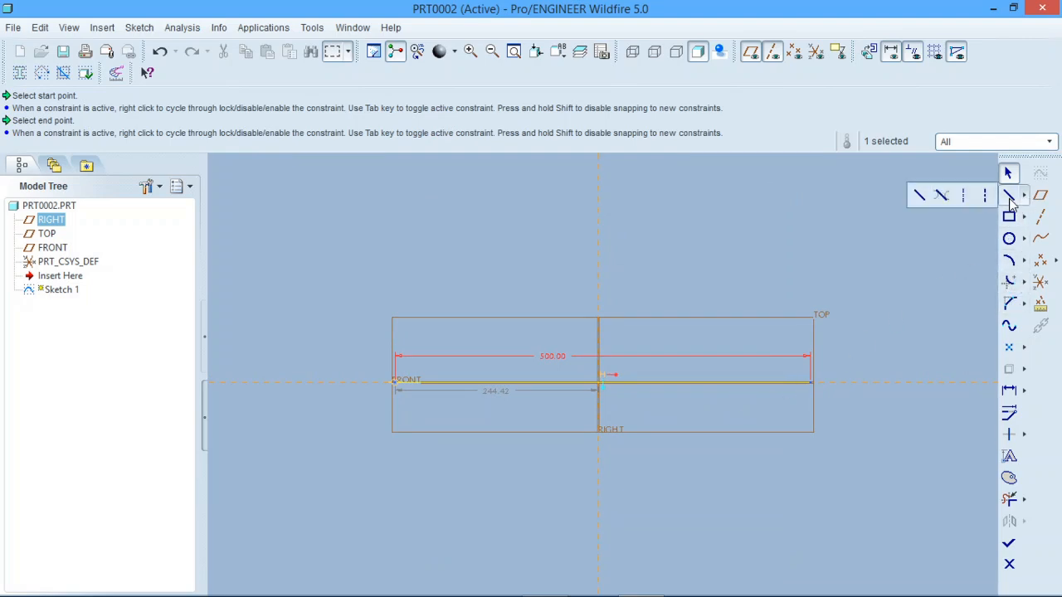
click(962, 195)
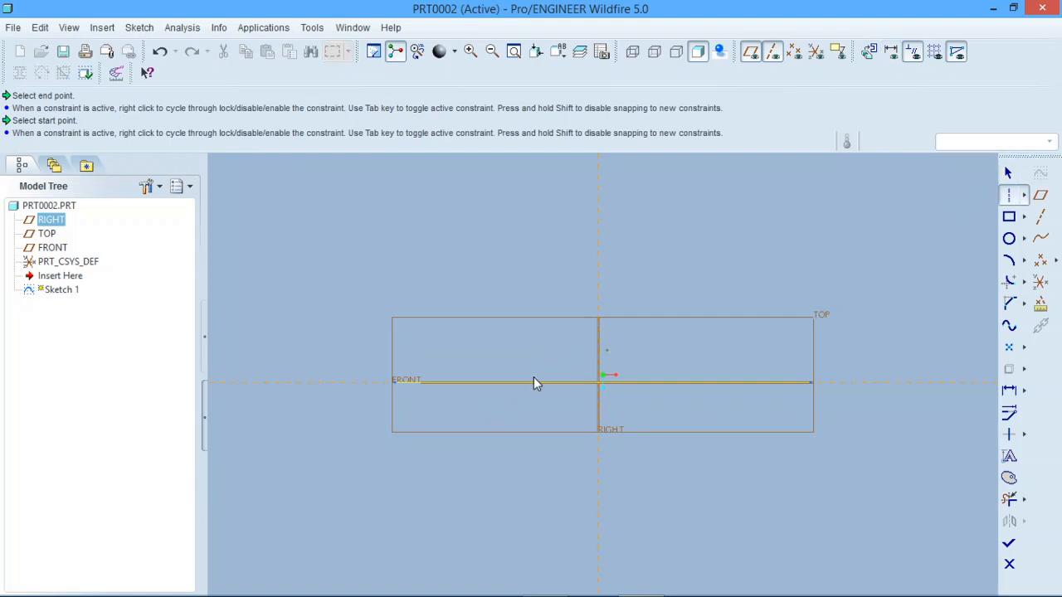
click(394, 383)
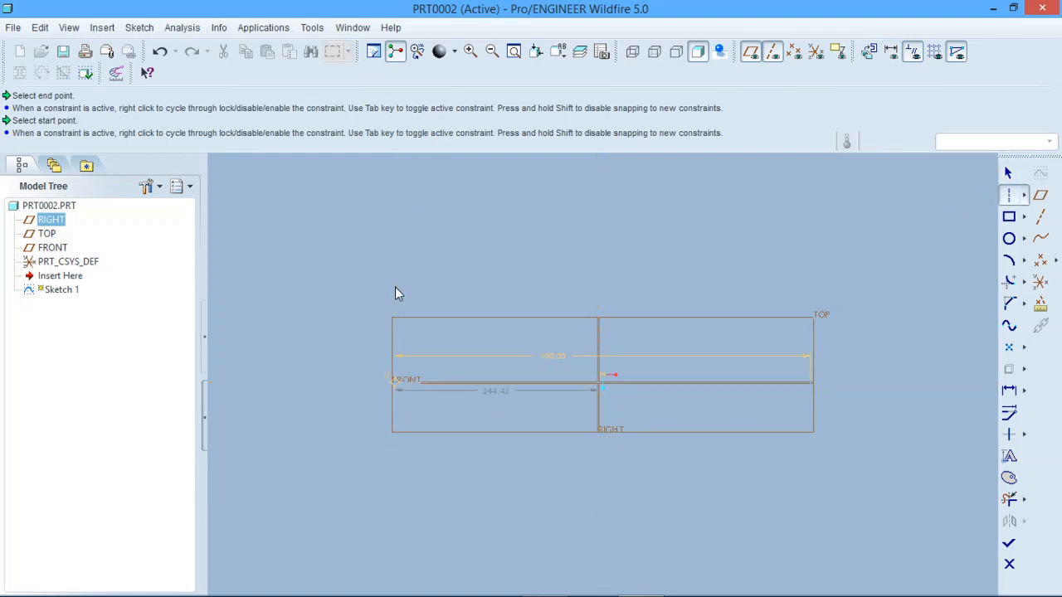
click(395, 287)
click(811, 384)
click(815, 304)
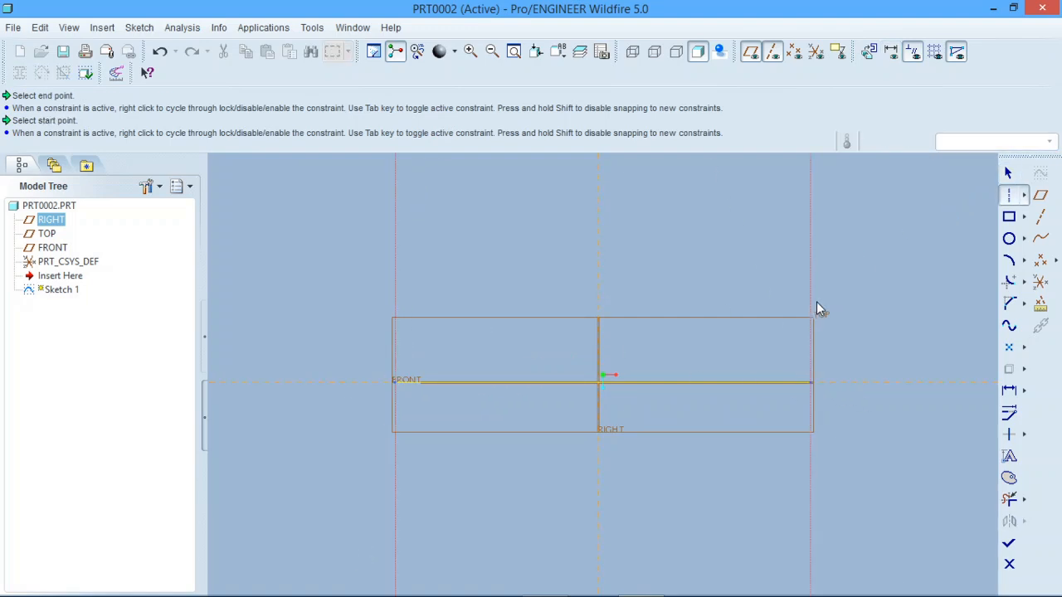
Step: Sketch a wavy multi-point spline above the line, running from the left centerline to the right centerline with one point on the vertical reference
click(1025, 196)
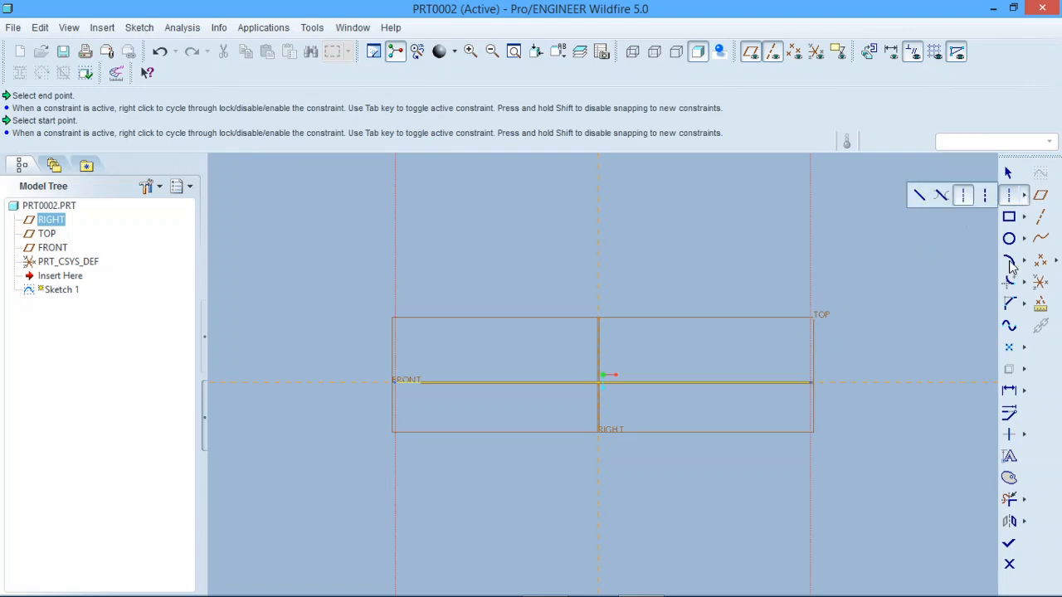
click(1008, 327)
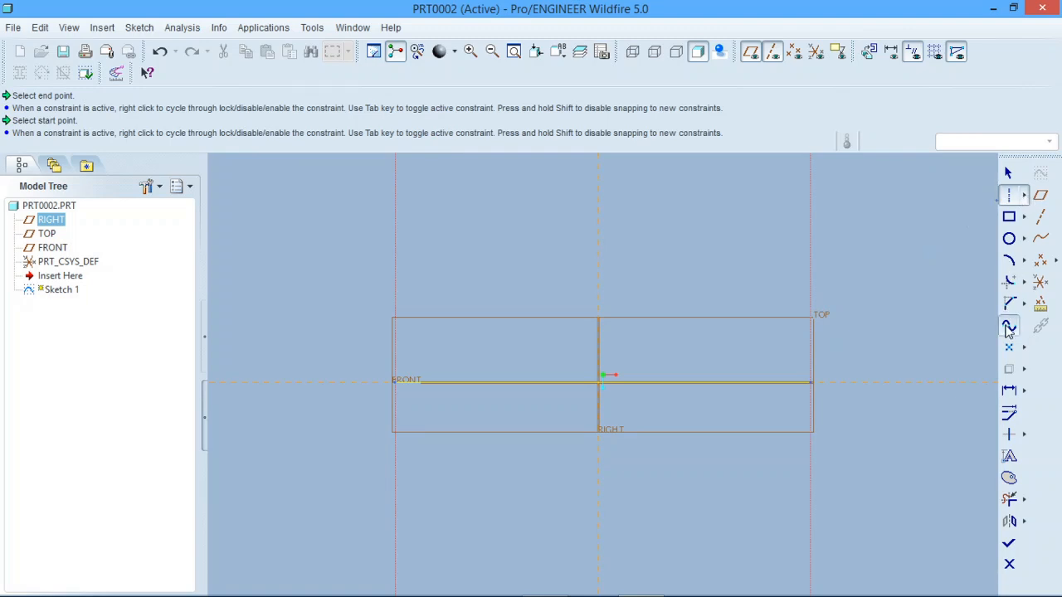
click(396, 321)
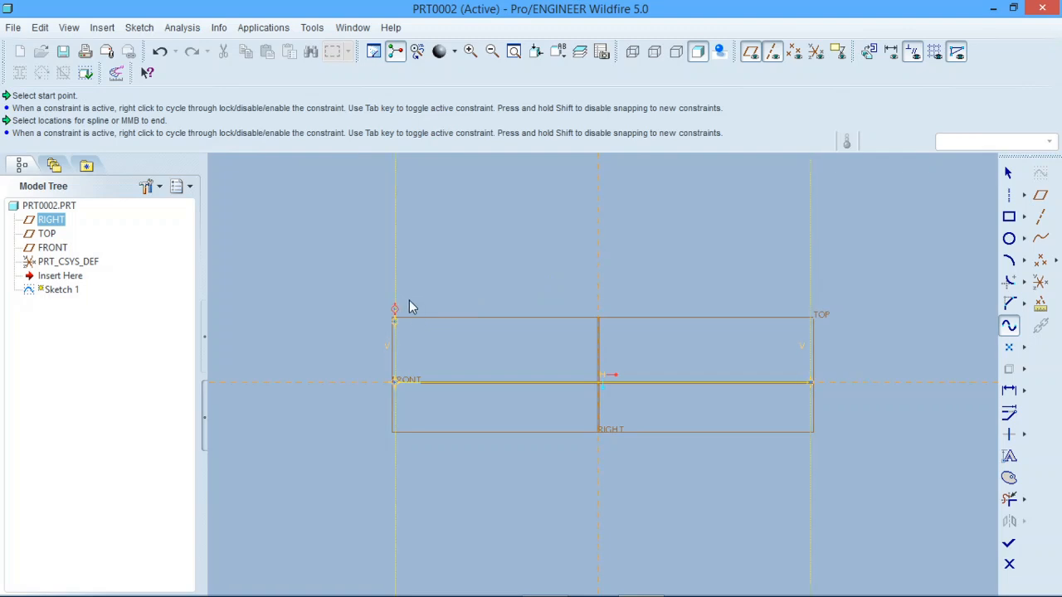
click(456, 285)
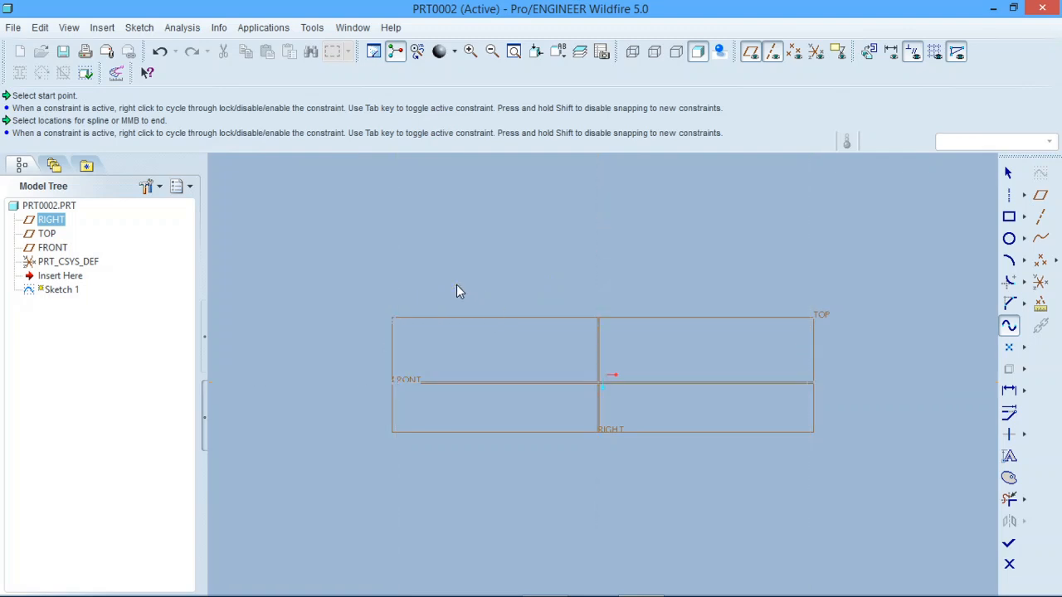
click(520, 313)
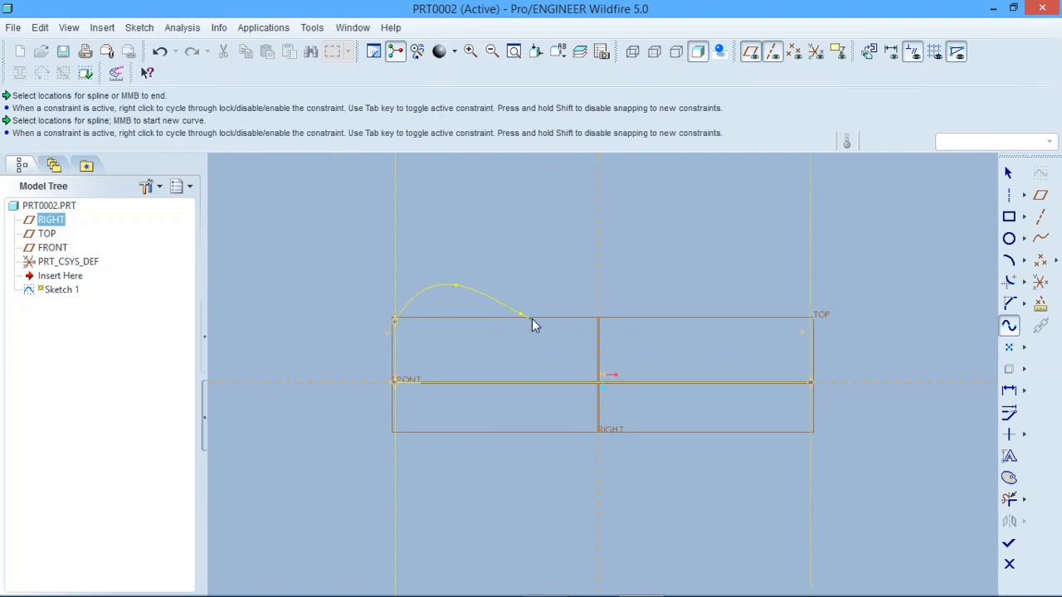
click(599, 296)
click(714, 308)
click(770, 308)
click(811, 316)
click(1008, 173)
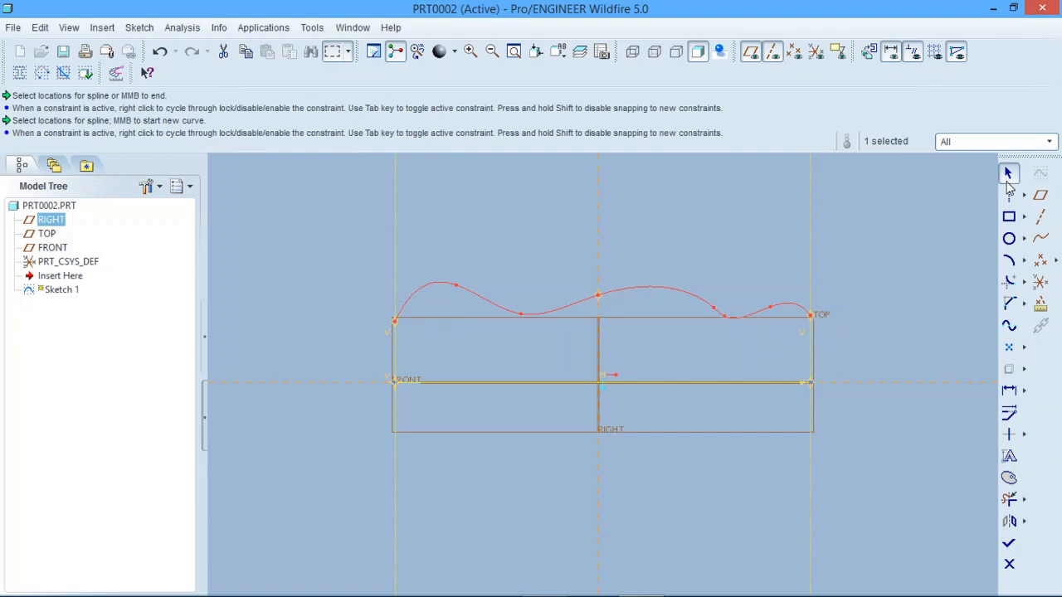
click(1009, 389)
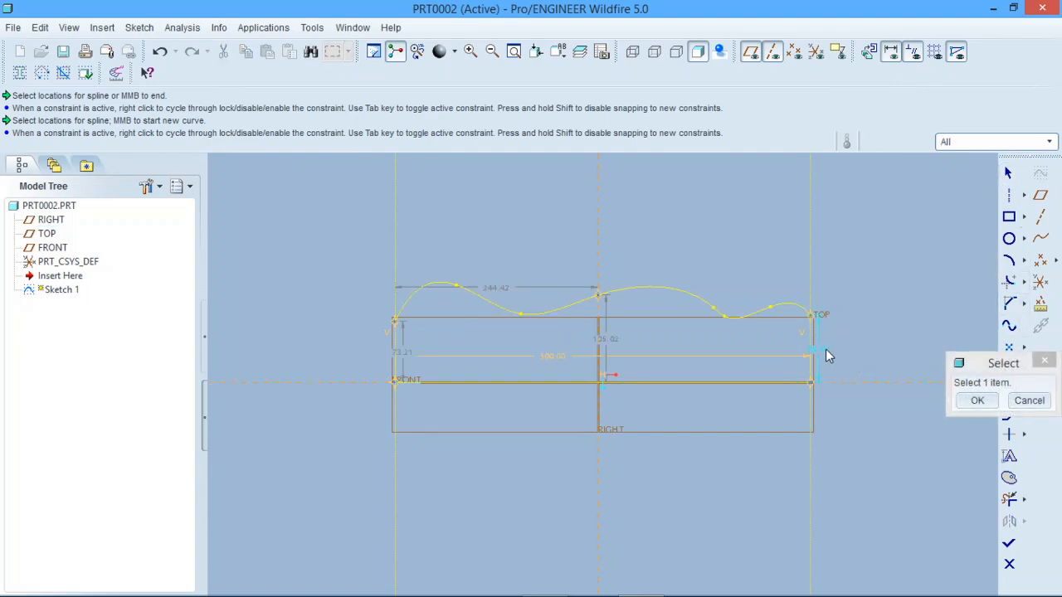
click(825, 355)
click(1025, 401)
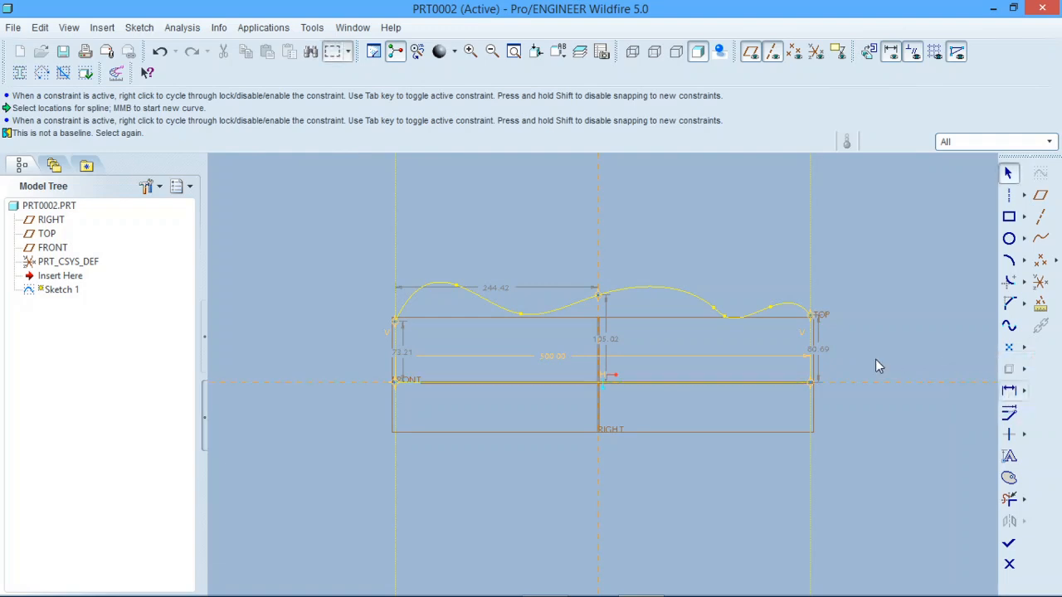
Step: Set the heights of the spline's right and left endpoints above the horizontal line to 80 each
double_click(824, 347)
text(8)
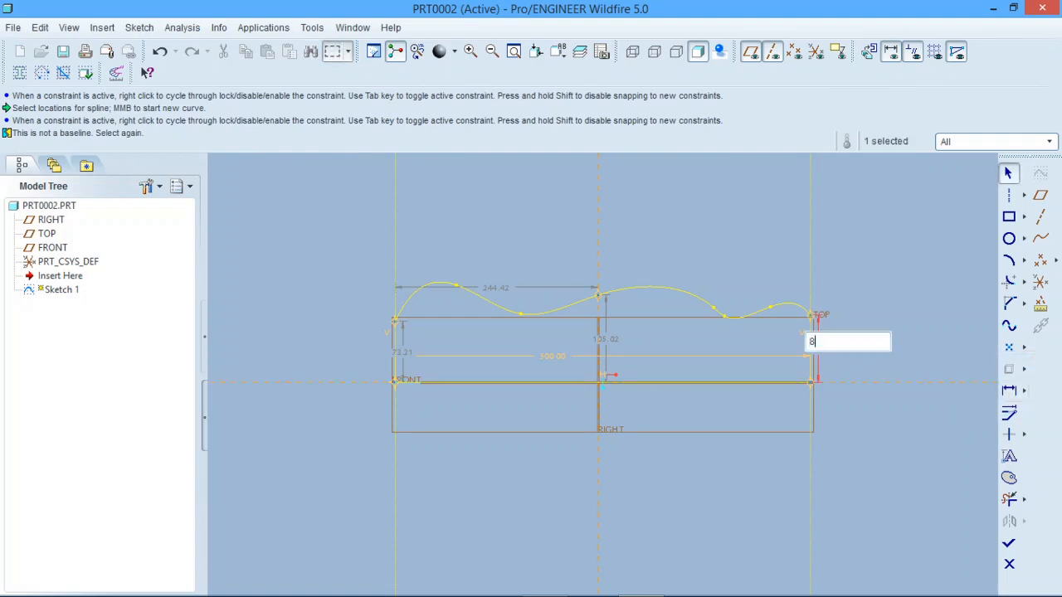
text(0)
key(Return)
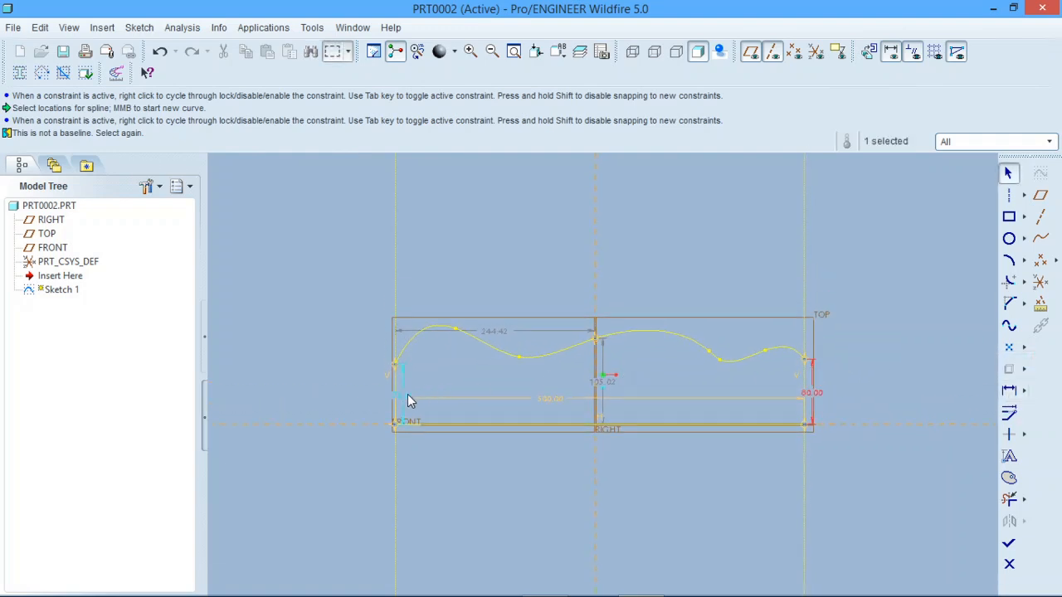
double_click(406, 395)
text(80)
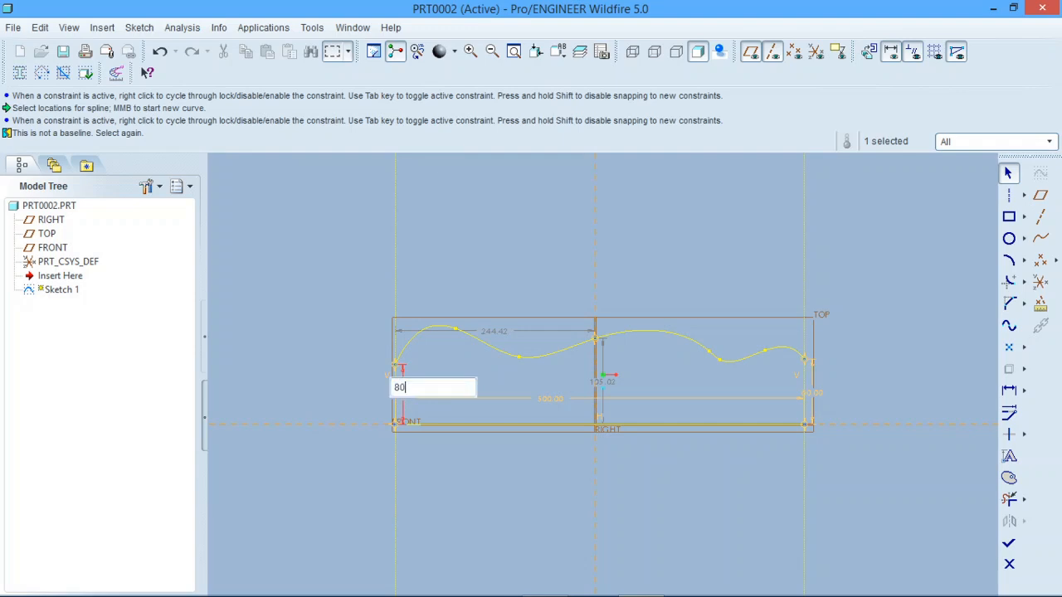
key(Return)
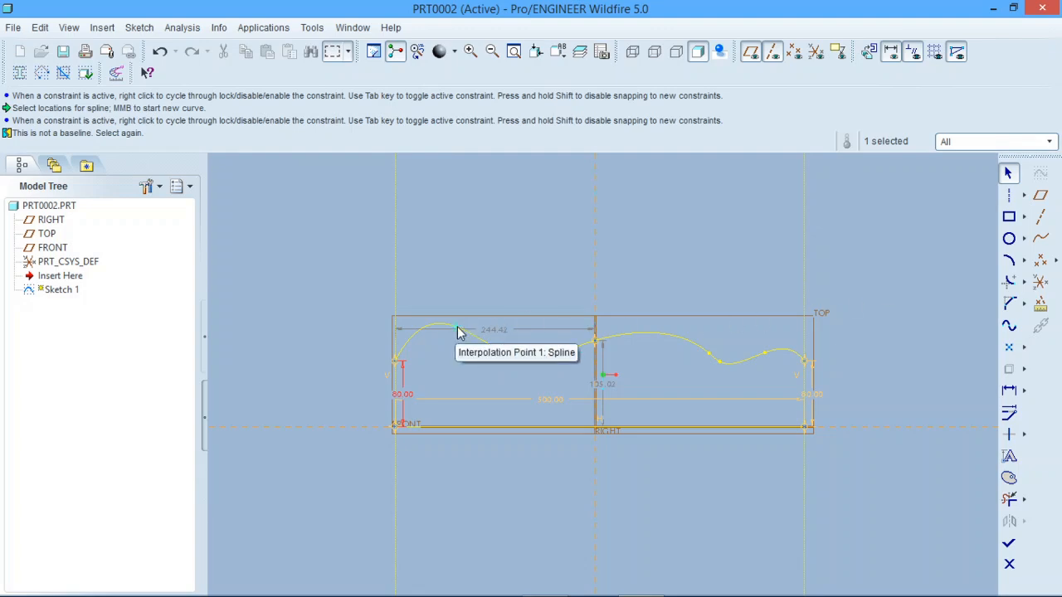
Step: Smooth the spline's waves by repositioning its interior interpolation points, and finish the sketch
drag(456, 327, 442, 334)
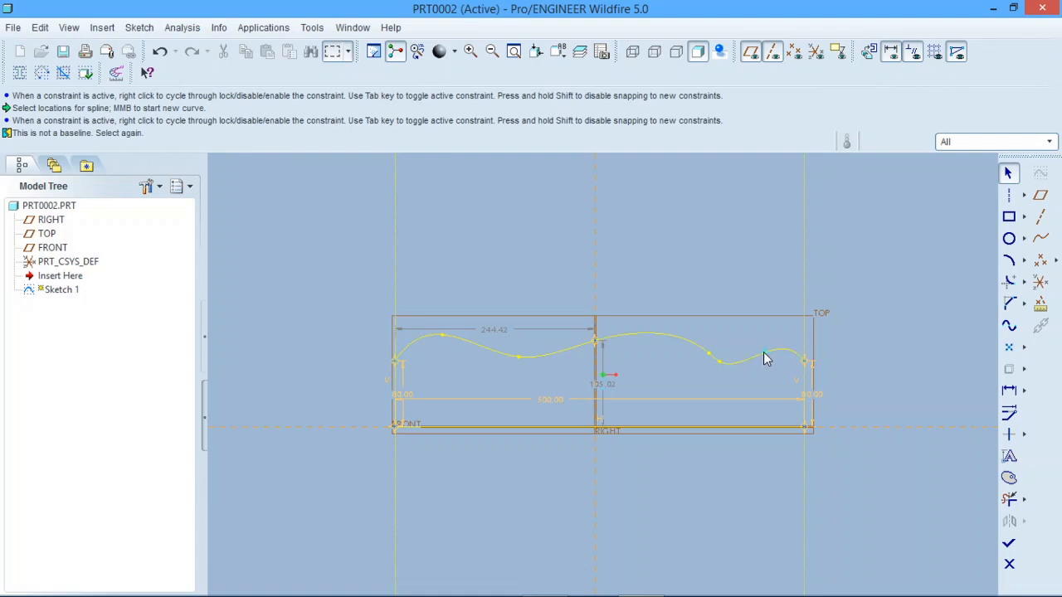
drag(764, 353, 764, 345)
drag(687, 352, 632, 339)
drag(763, 341, 757, 348)
click(1010, 546)
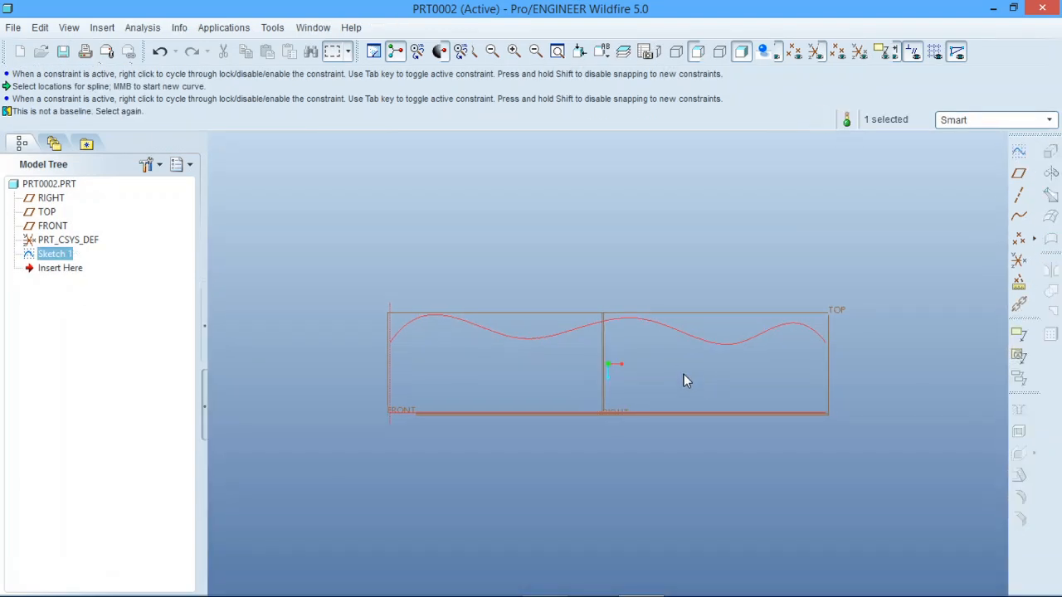
Step: Create a datum plane offset 40 from the FRONT plane, on the side toward the spline
mouse_move(602, 256)
middle_down()
mouse_move(619, 265)
mouse_move(618, 289)
middle_up()
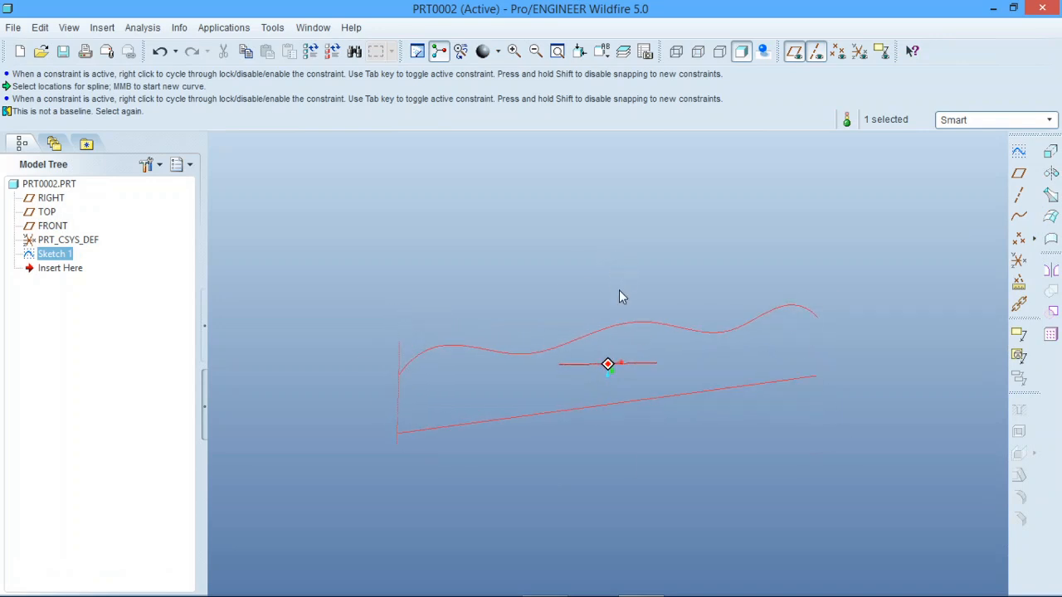
click(688, 224)
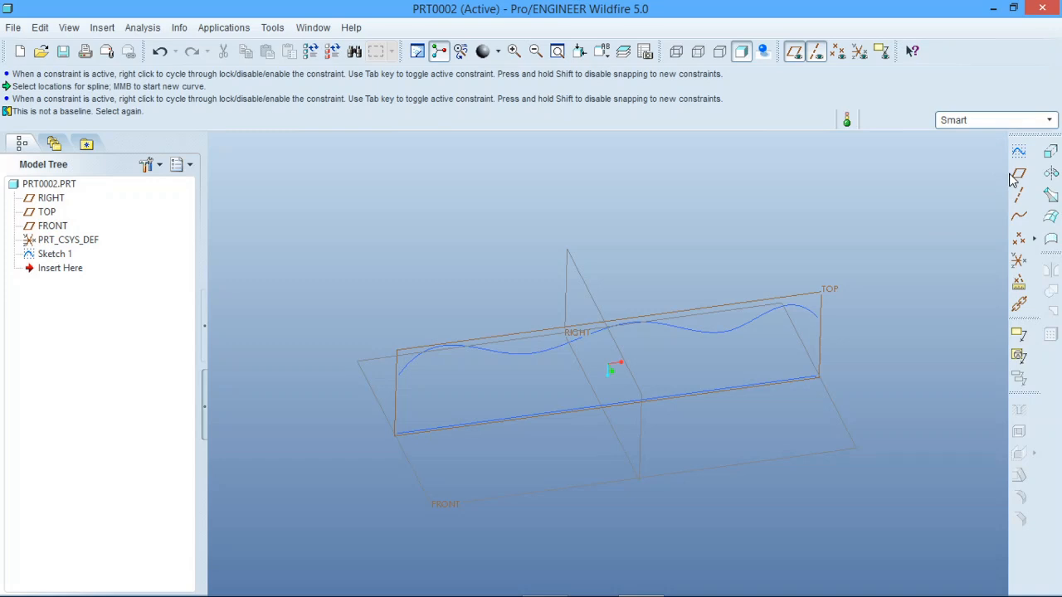
click(850, 448)
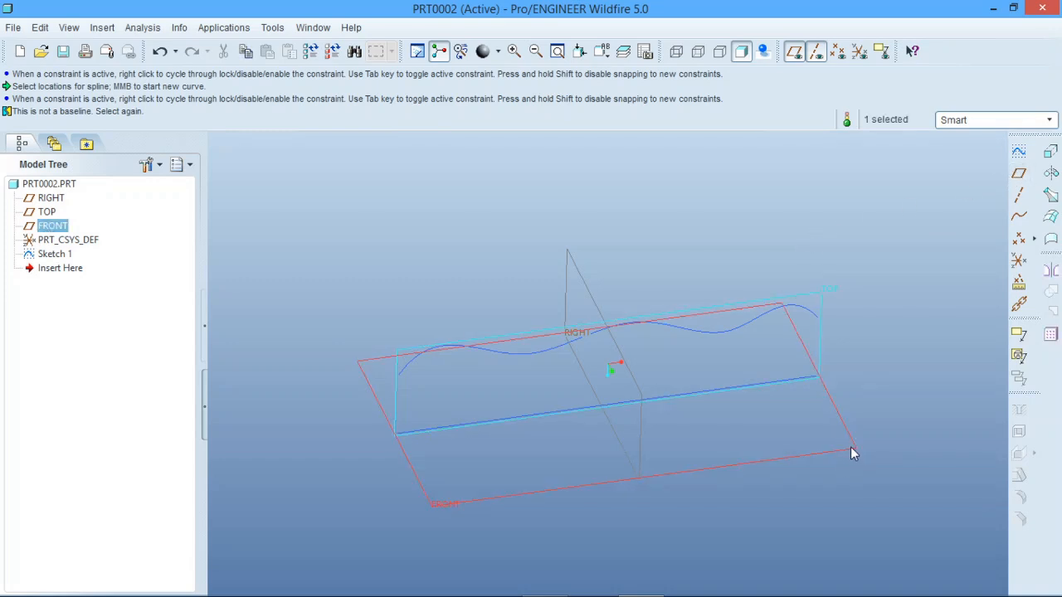
click(1019, 172)
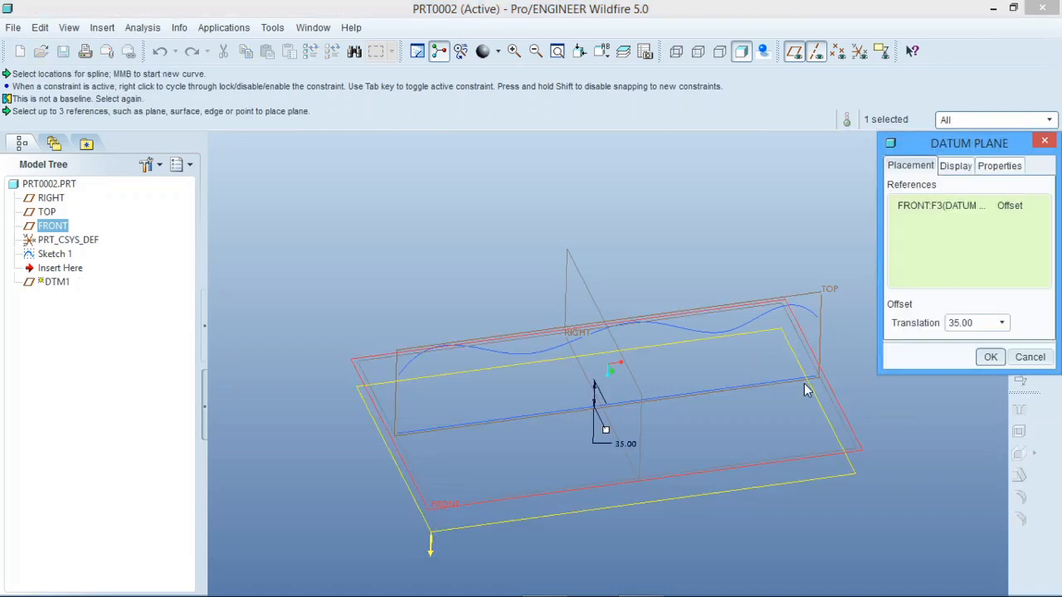
drag(606, 430, 631, 316)
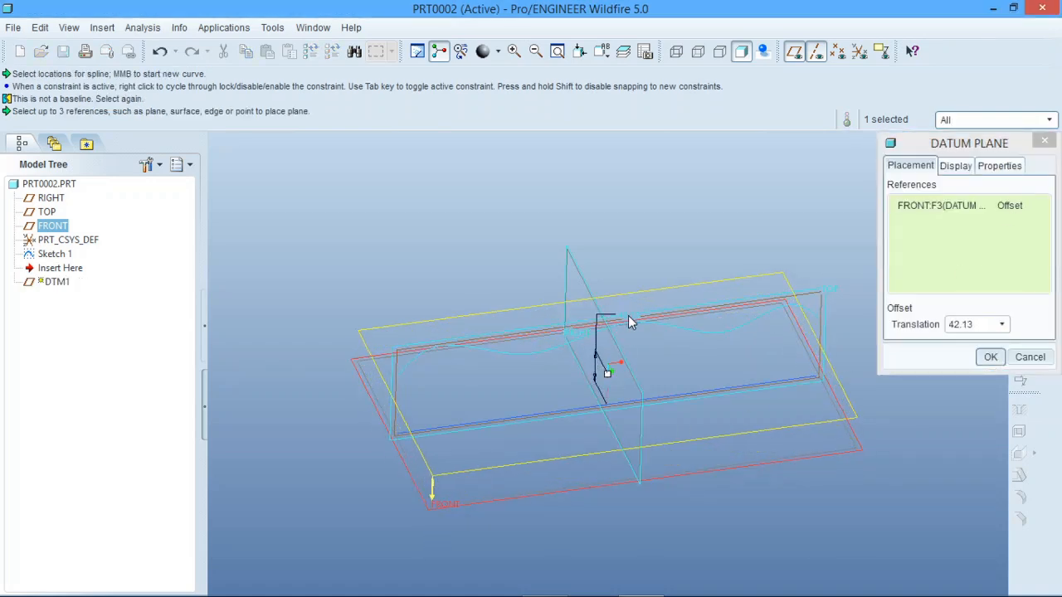
double_click(627, 316)
text(40)
key(Return)
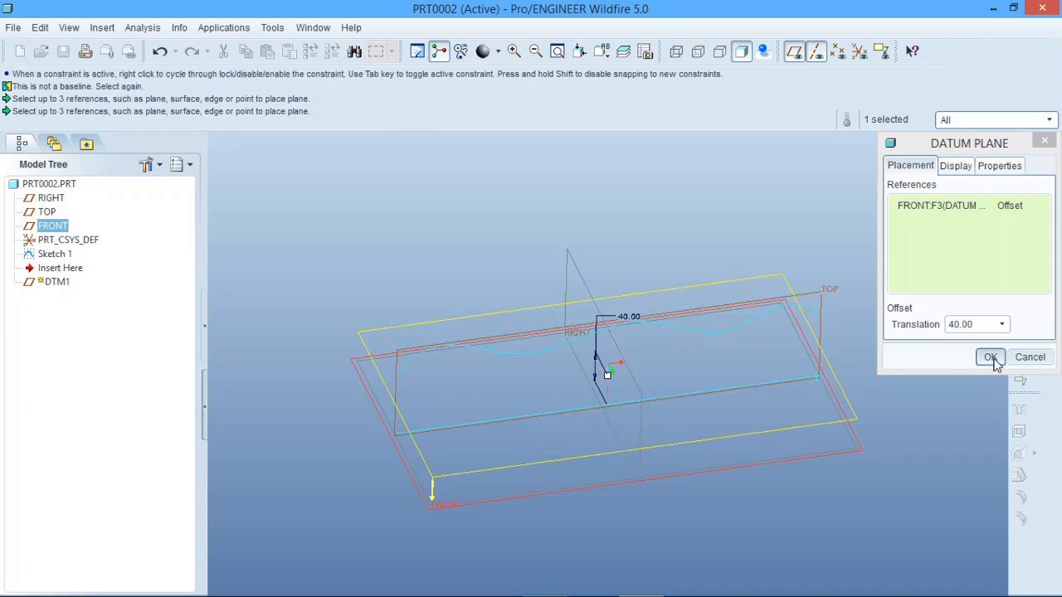
click(990, 357)
middle_drag(858, 440, 711, 479)
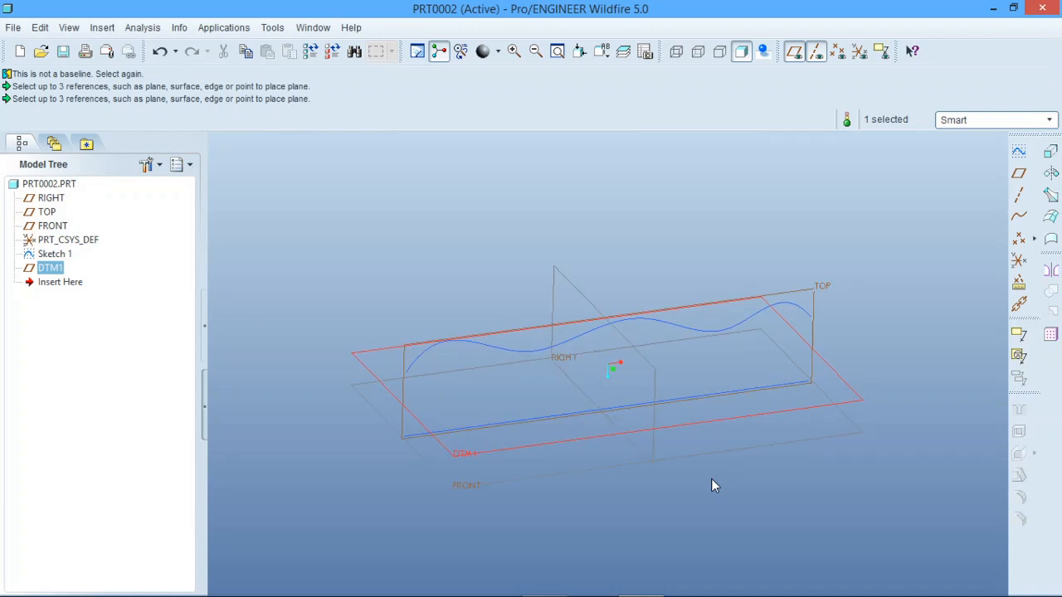
Step: Start a sketch on plane DTM1 and add both endpoints of the wavy spline as sketch references
click(1019, 151)
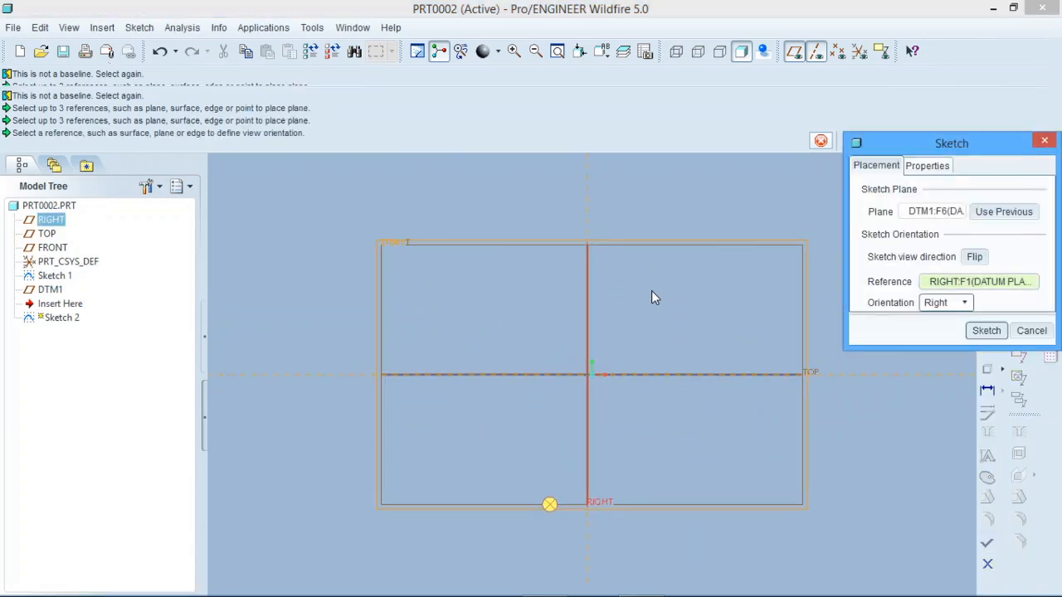
click(986, 330)
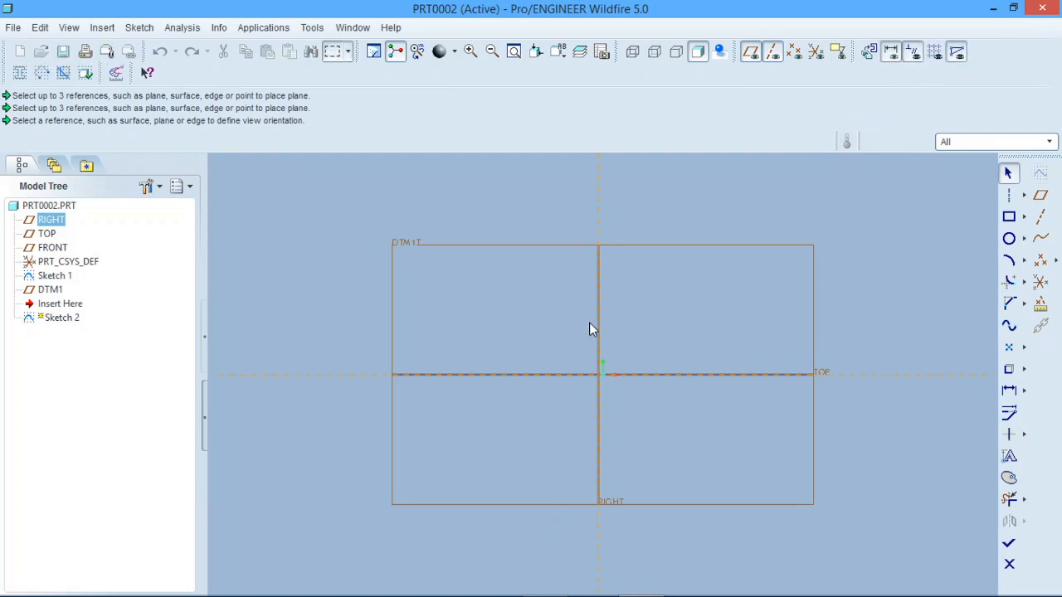
middle_drag(575, 318, 574, 331)
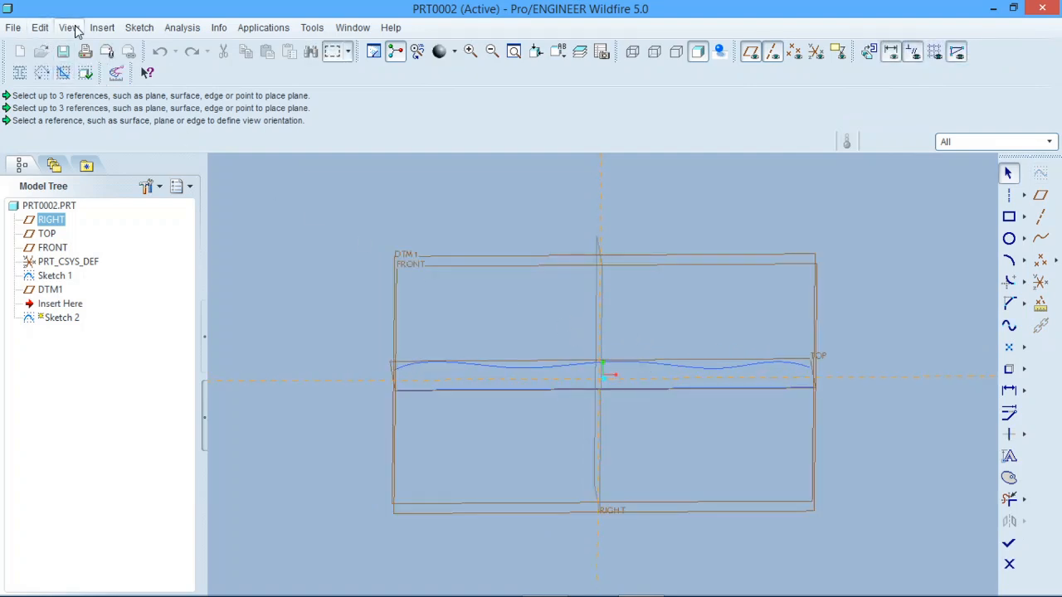
click(139, 27)
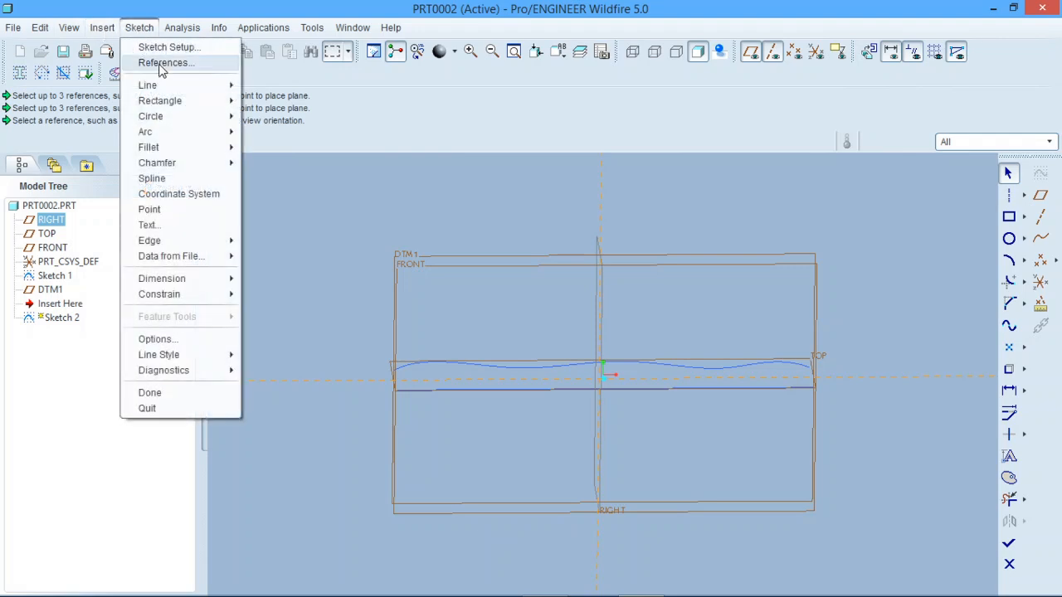
click(162, 59)
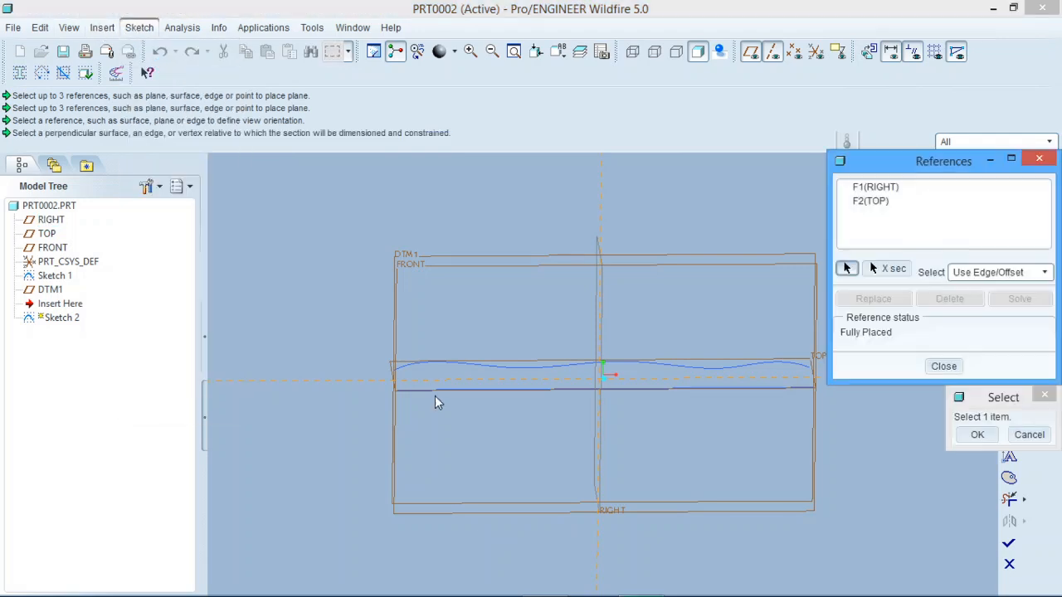
click(396, 371)
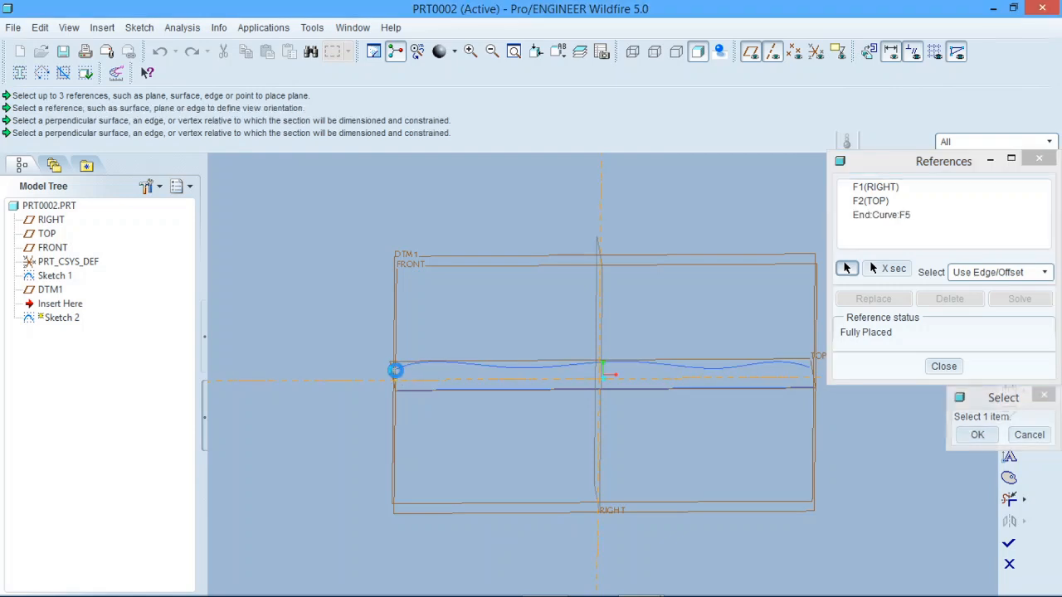
scroll(356, 390, down, 2)
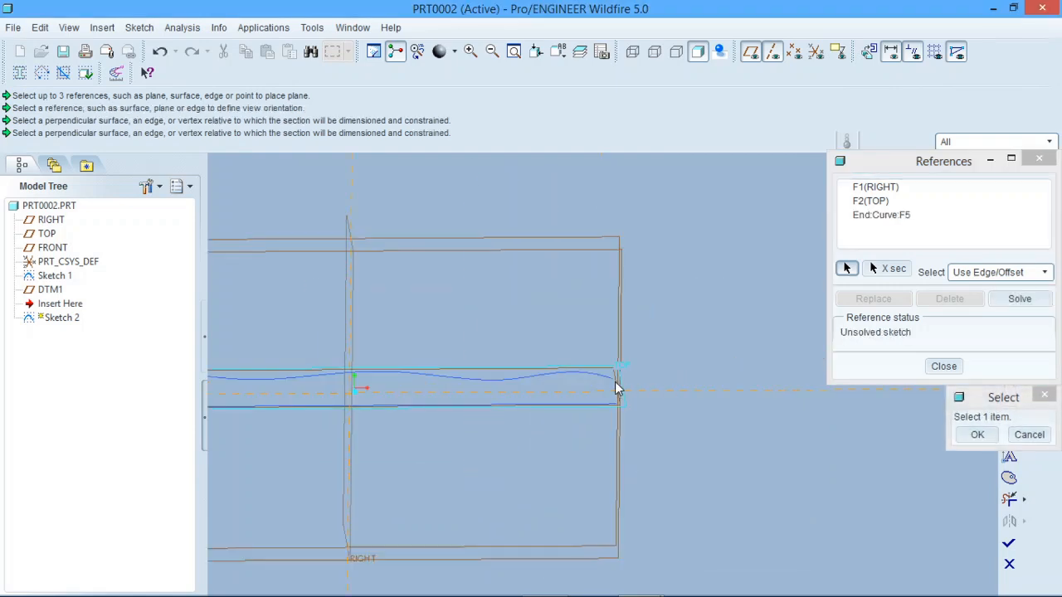
click(612, 383)
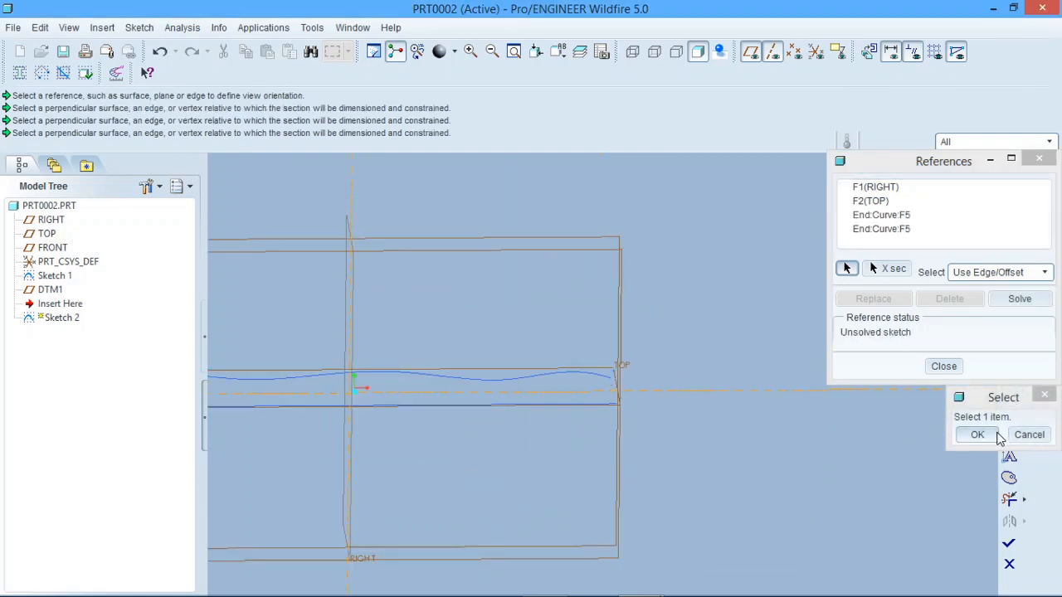
click(978, 434)
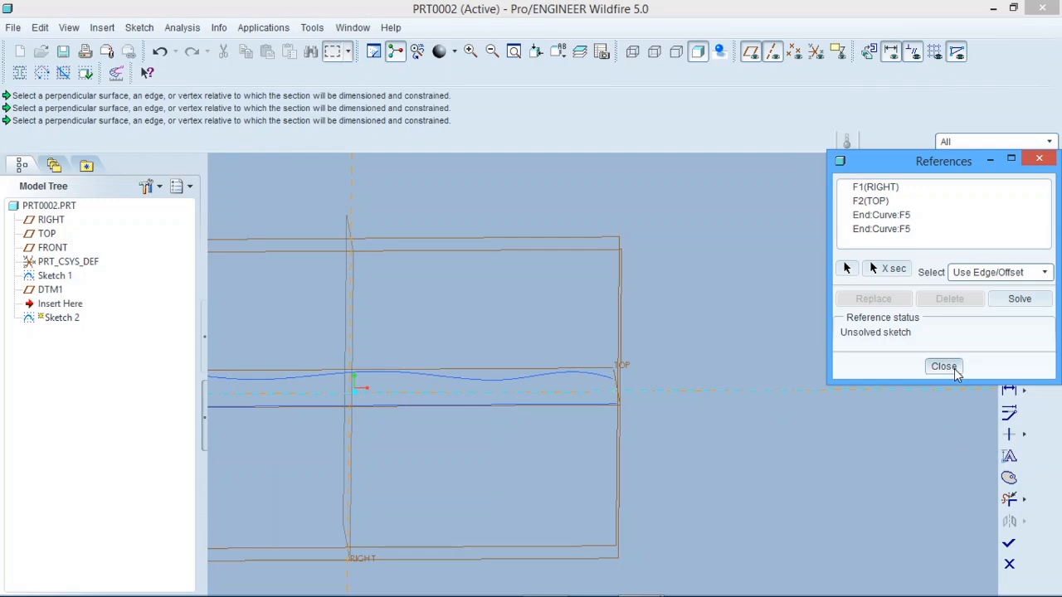
click(944, 366)
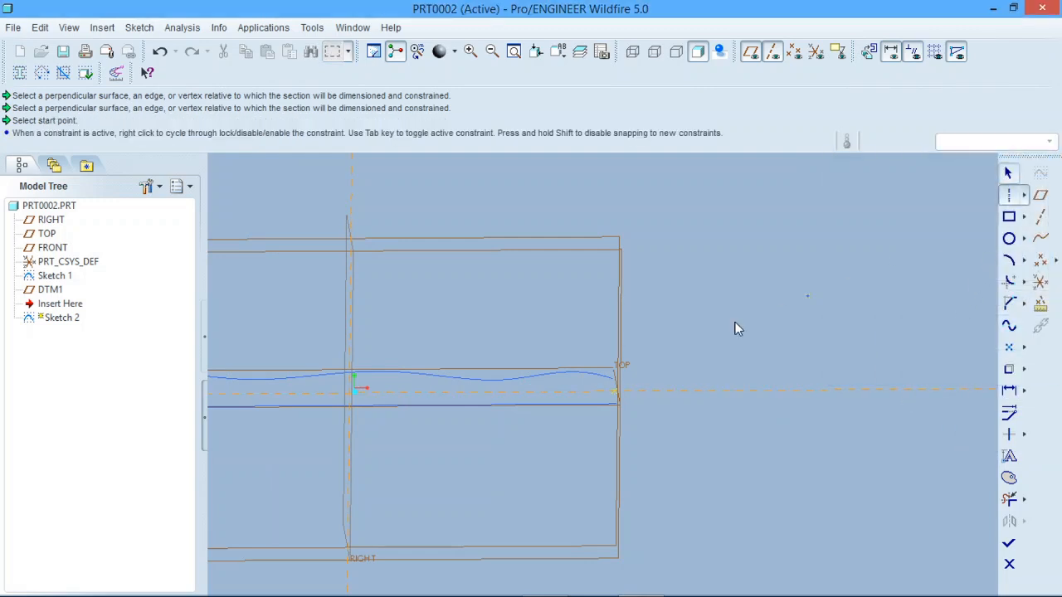
Step: Draw vertical centerlines through the two referenced spline endpoints, and return the sketch to its 2D orientation
click(612, 390)
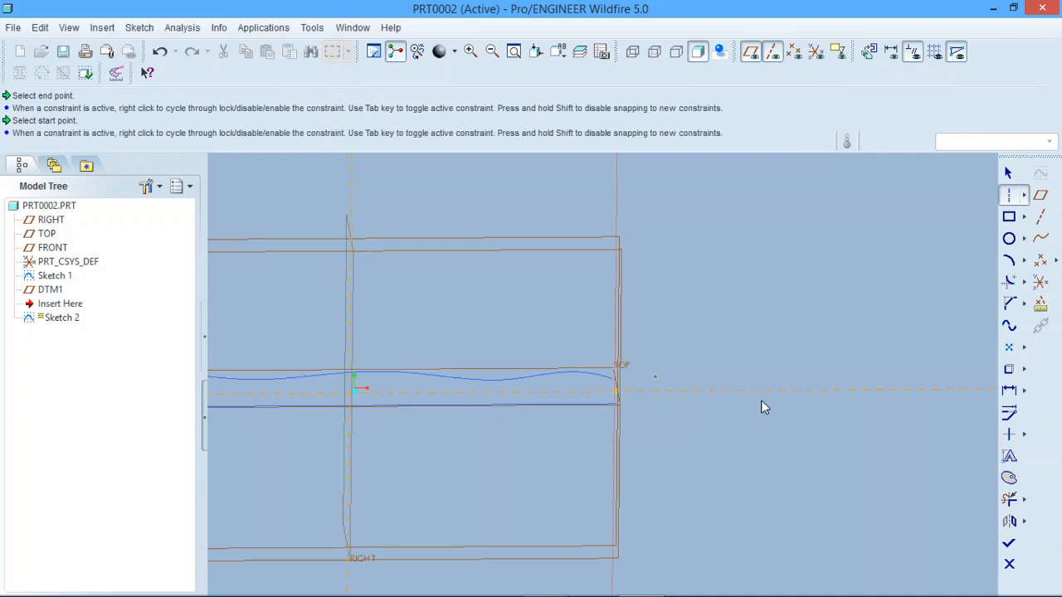
scroll(760, 401, up, 2)
scroll(401, 411, down, 2)
click(460, 387)
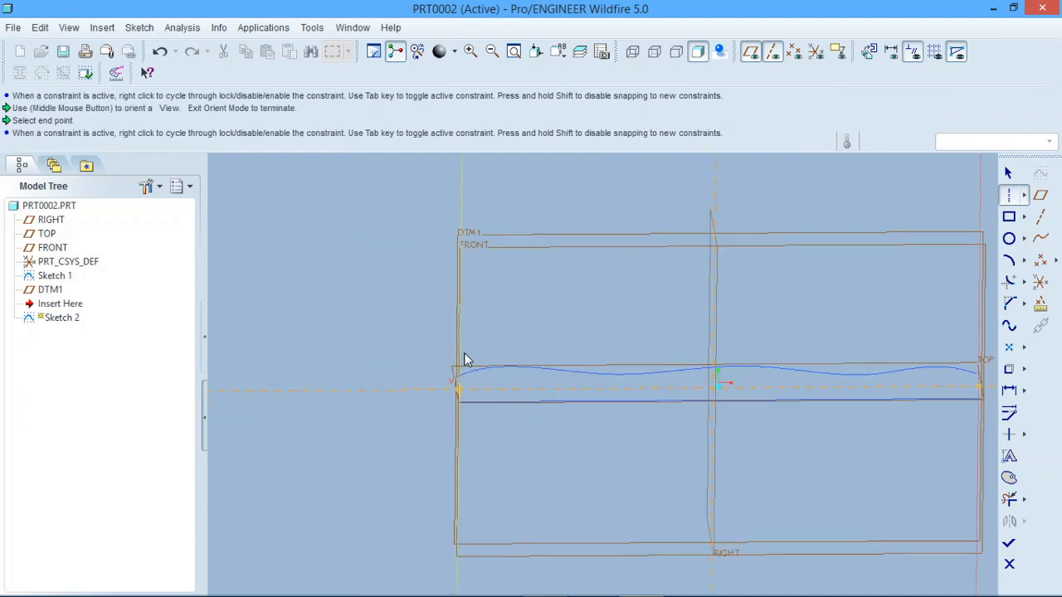
click(464, 359)
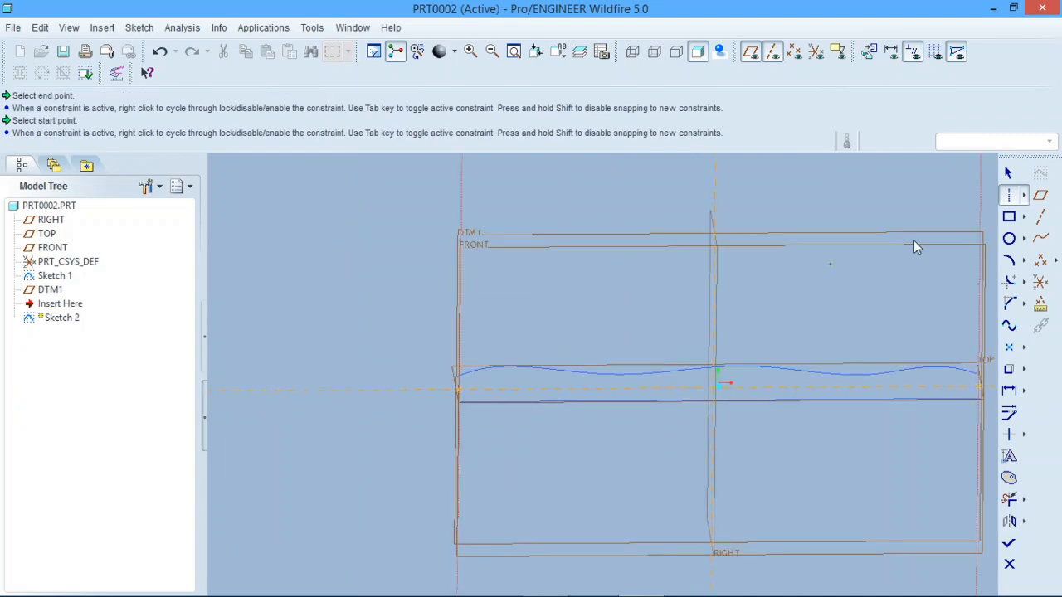
click(868, 52)
scroll(359, 398, up, 2)
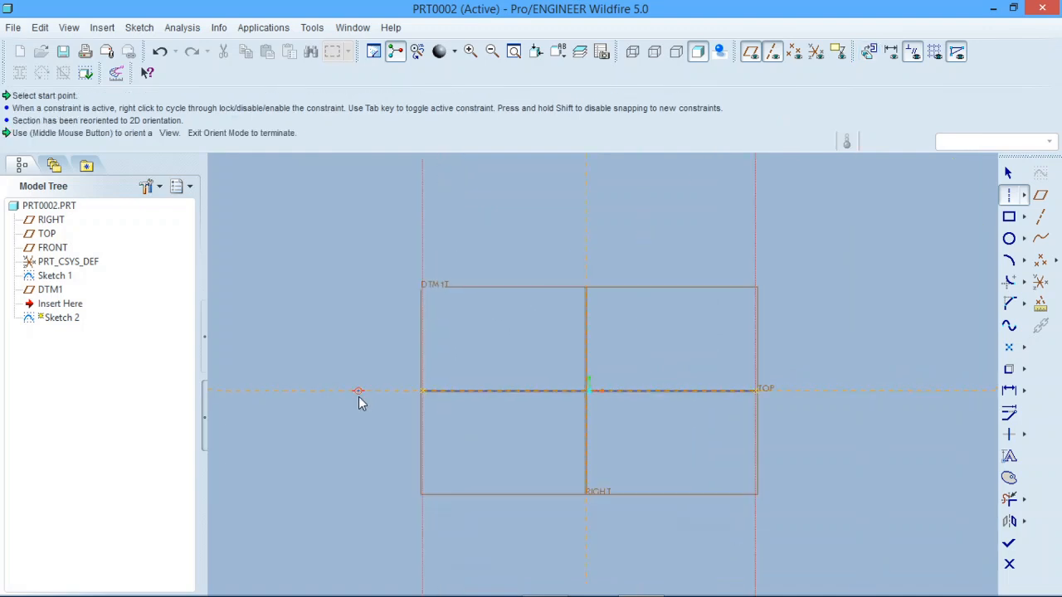
scroll(614, 405, down, 2)
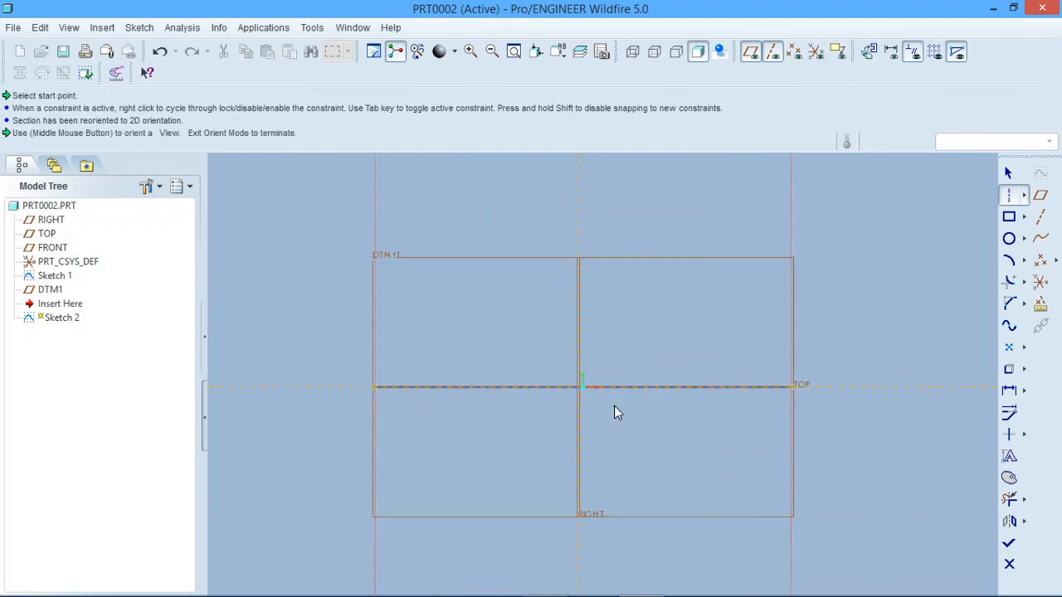
click(1010, 174)
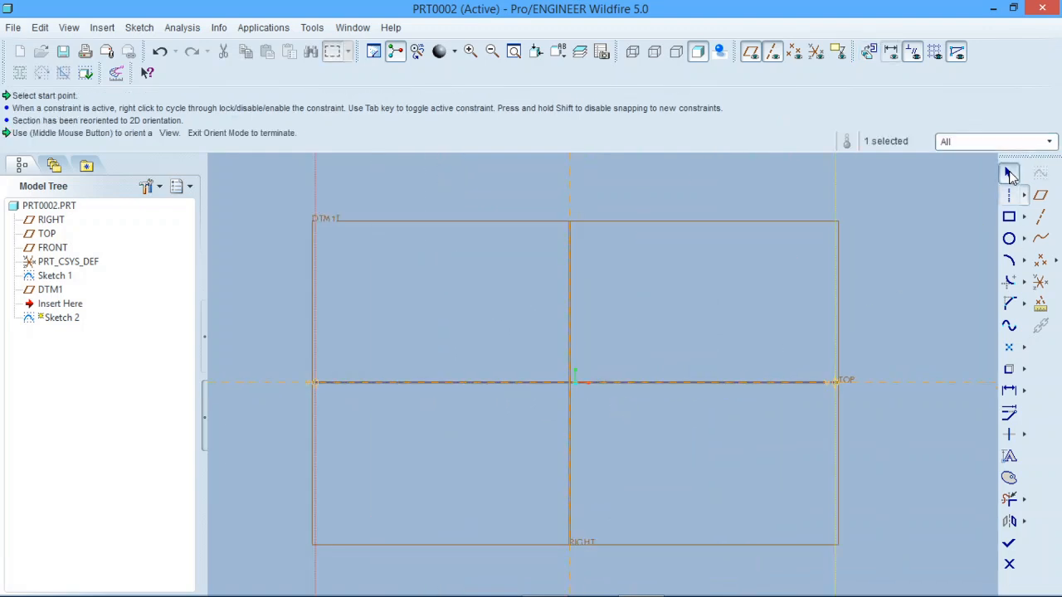
Step: Sketch a shallow upward-bulging three-point arc above the TOP reference, running from the left centerline to the right centerline
click(1009, 262)
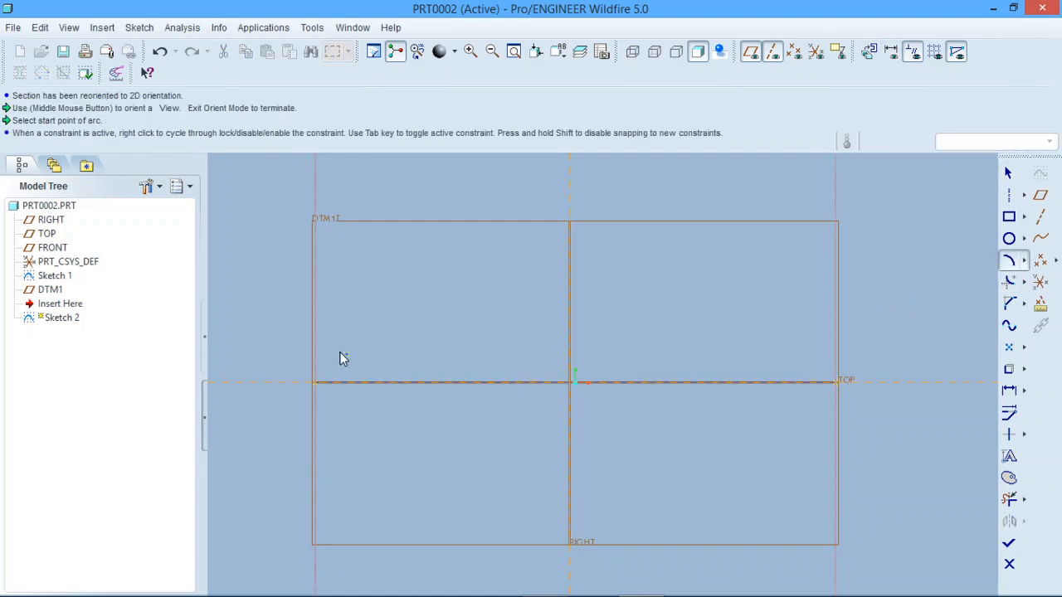
click(314, 351)
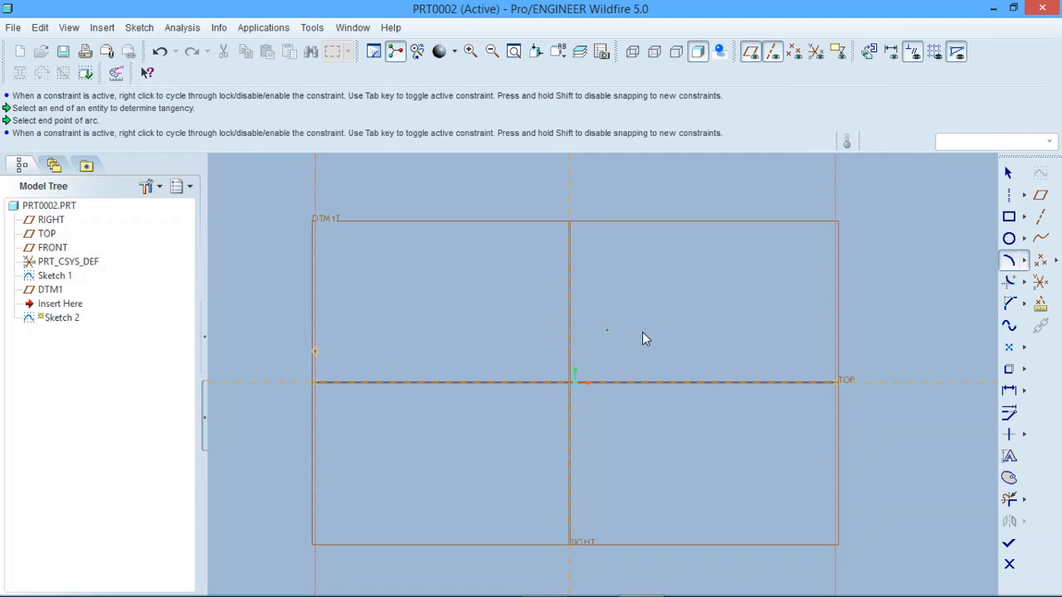
click(835, 352)
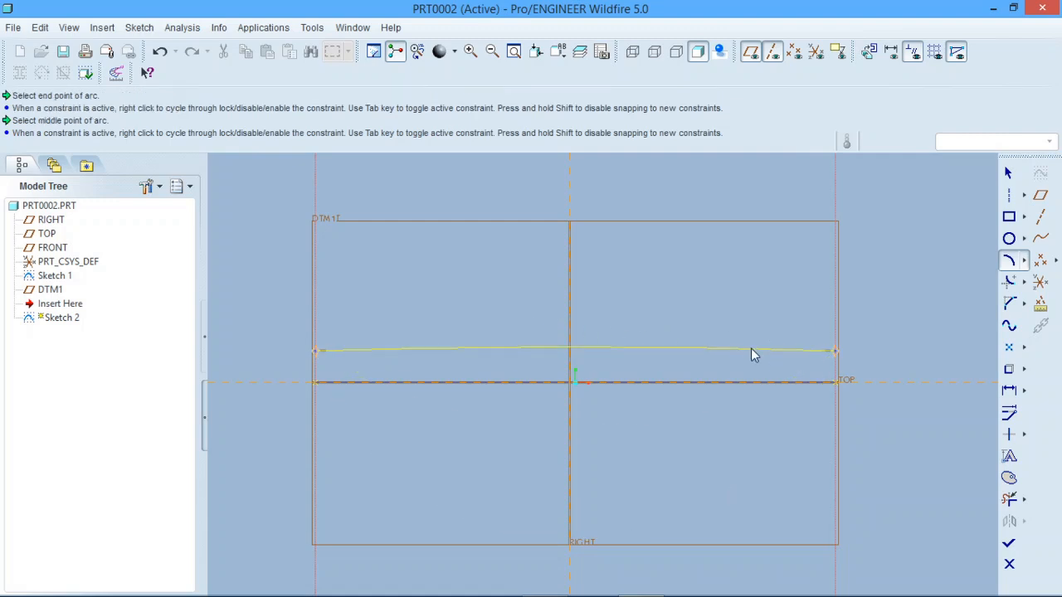
click(647, 336)
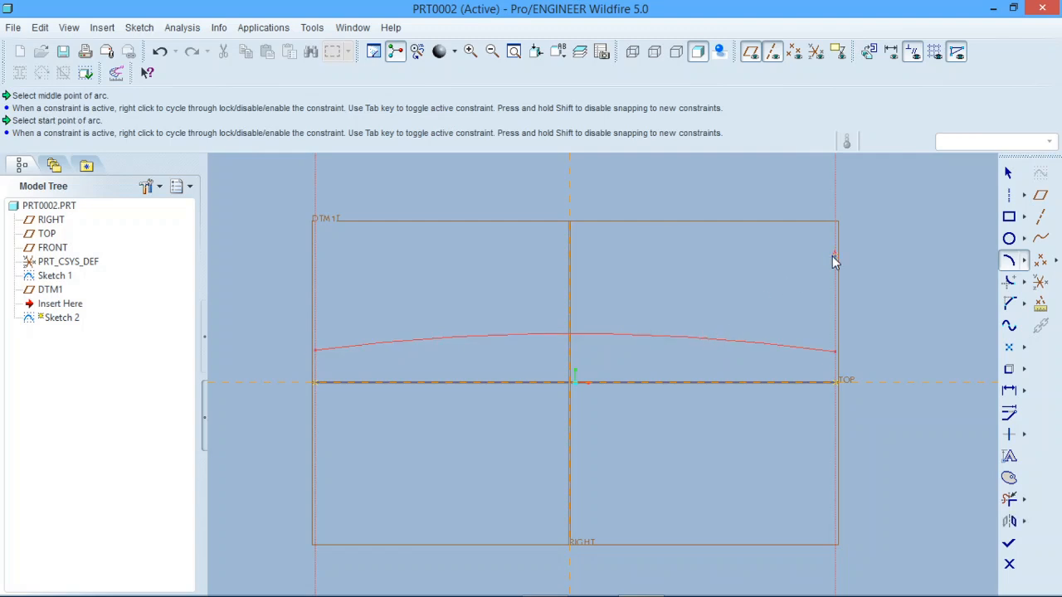
click(1008, 172)
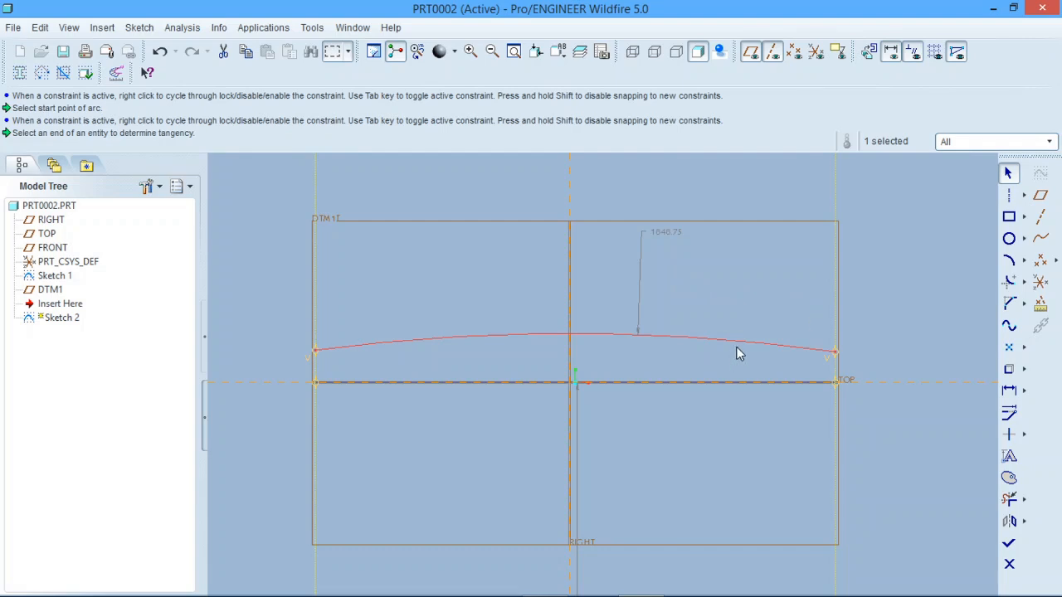
Step: Draw a horizontal centerline along the TOP reference through the sketch origin
click(1010, 523)
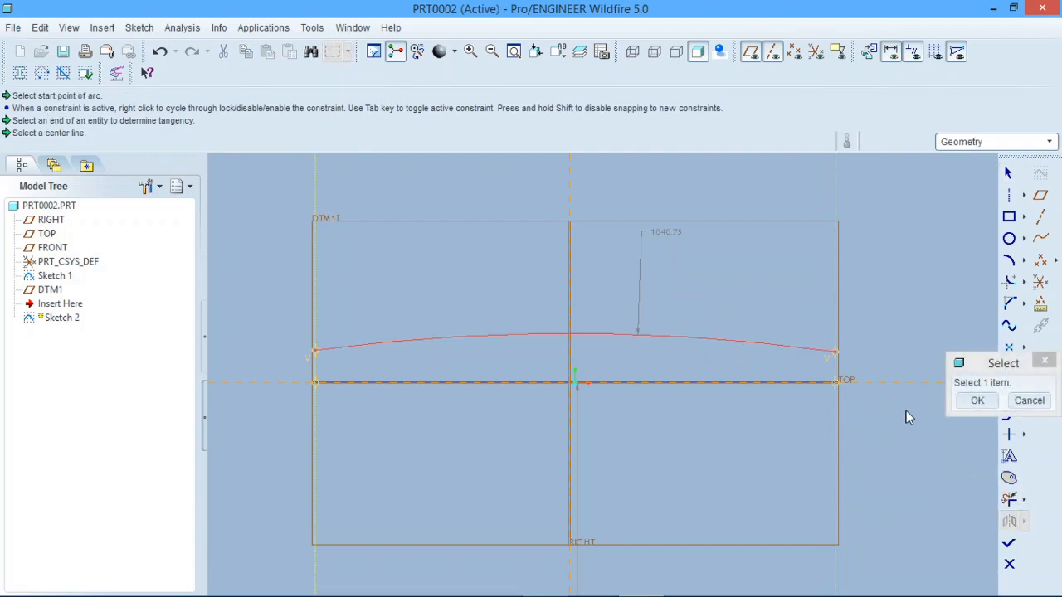
click(1028, 400)
click(1008, 195)
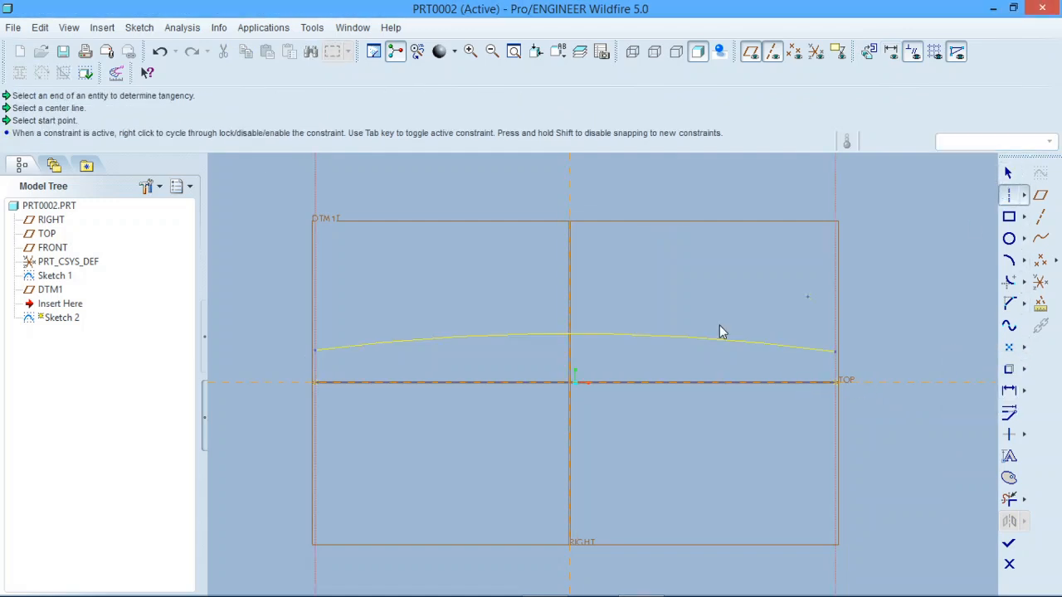
click(568, 383)
click(775, 385)
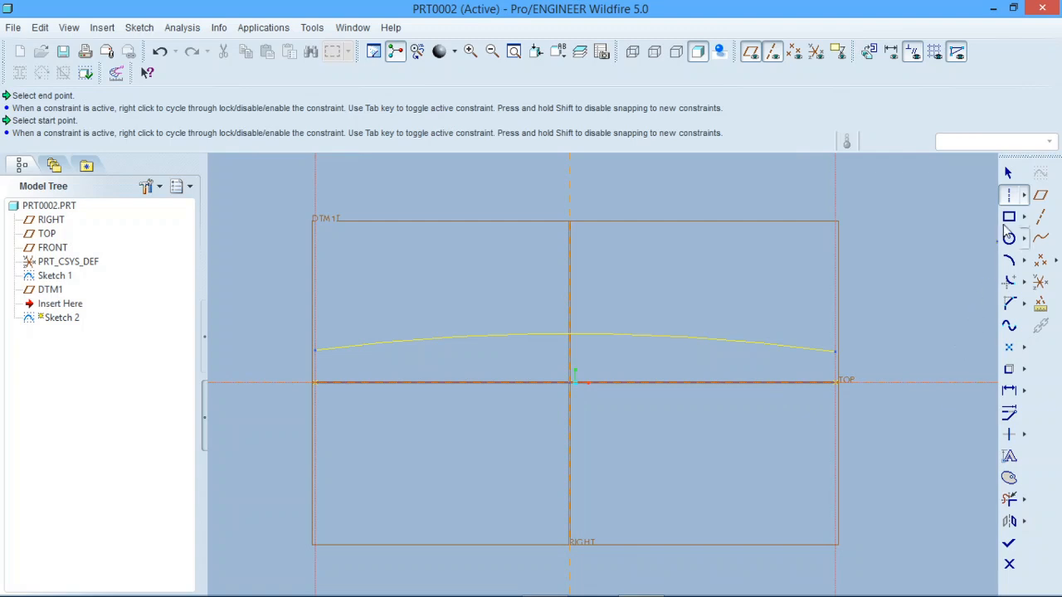
click(1008, 172)
Step: Mirror the arc about the horizontal centerline and finish the sketch
click(740, 342)
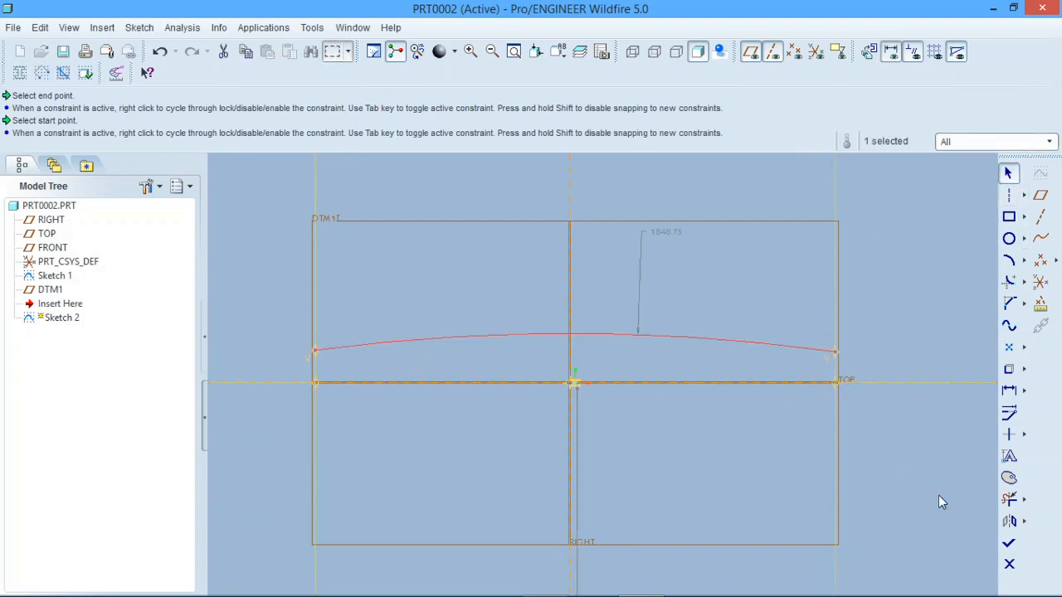
click(1009, 522)
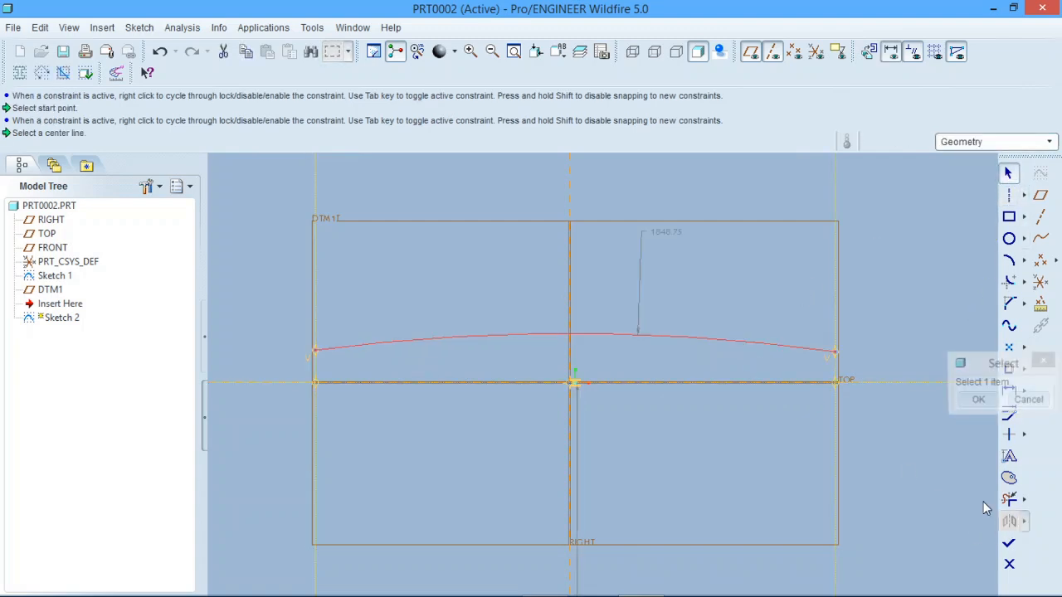
click(878, 386)
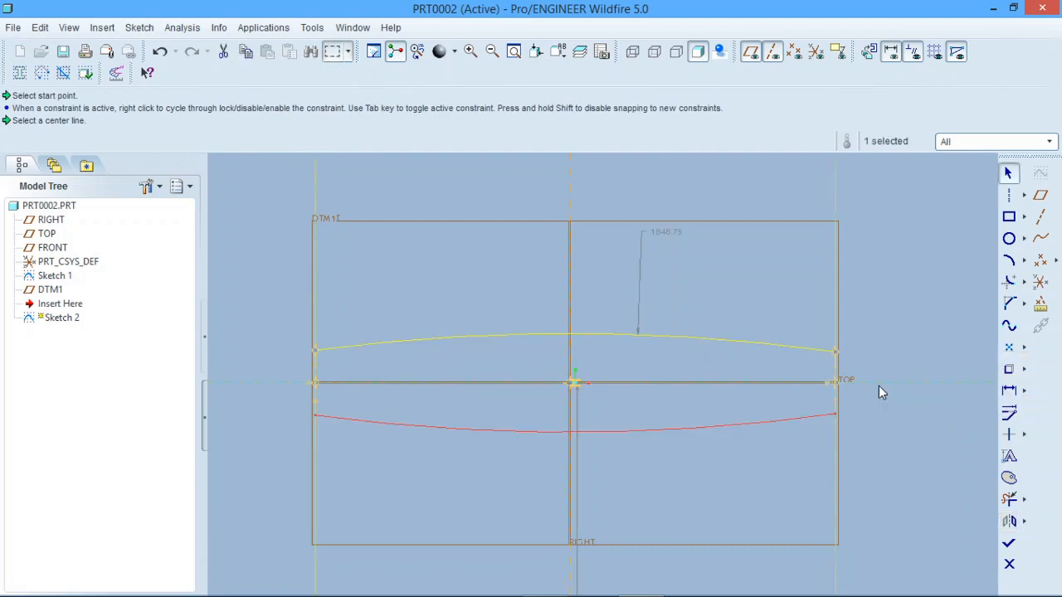
click(1008, 544)
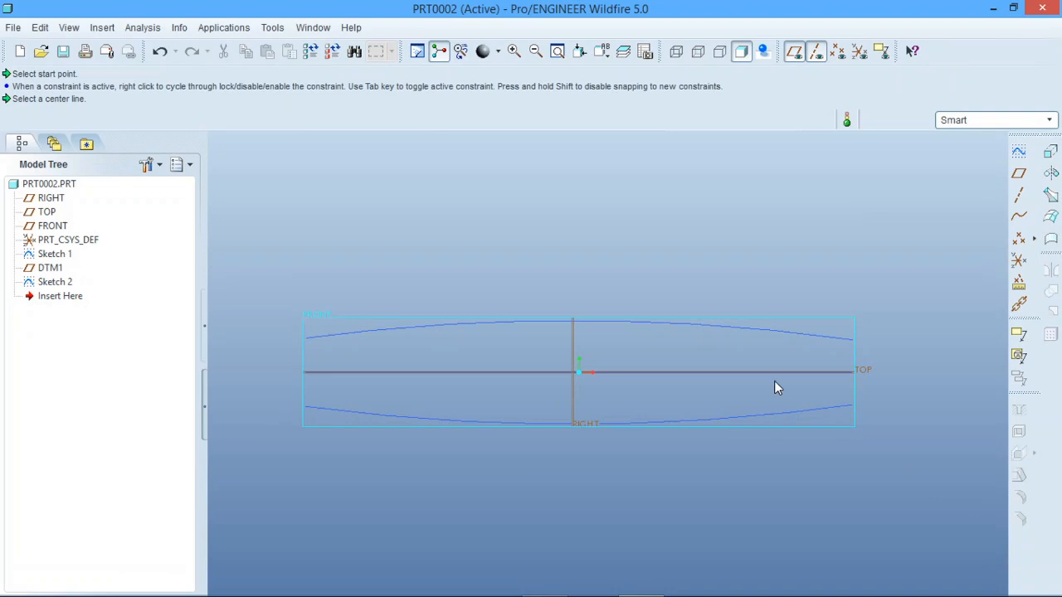
Step: Start a solid Variable Section Sweep and select the straight line of Sketch 1 as its origin trajectory
scroll(802, 306, up, 3)
middle_drag(718, 312, 798, 151)
click(601, 51)
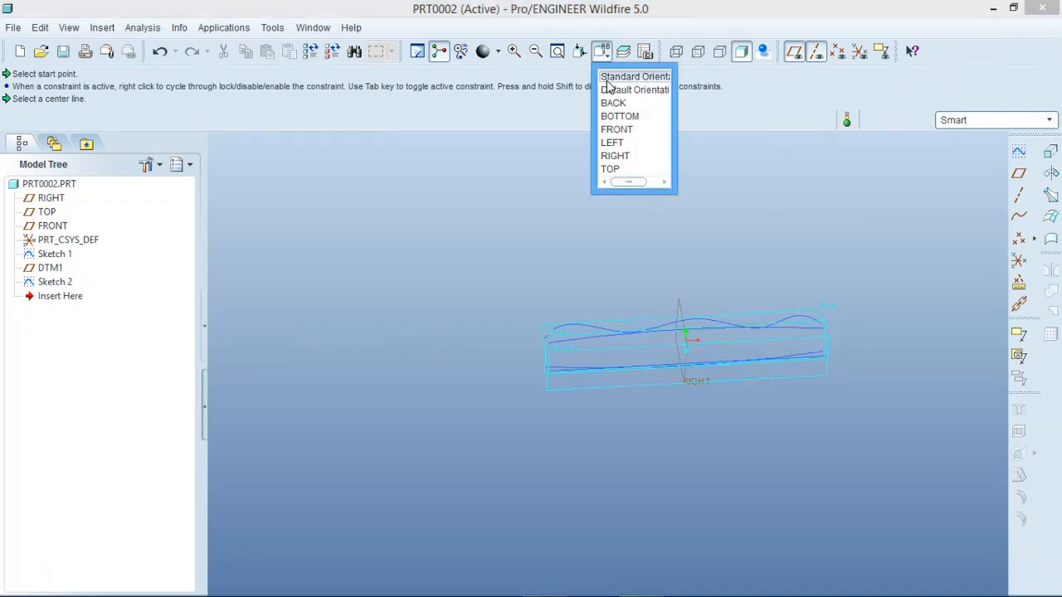
click(606, 81)
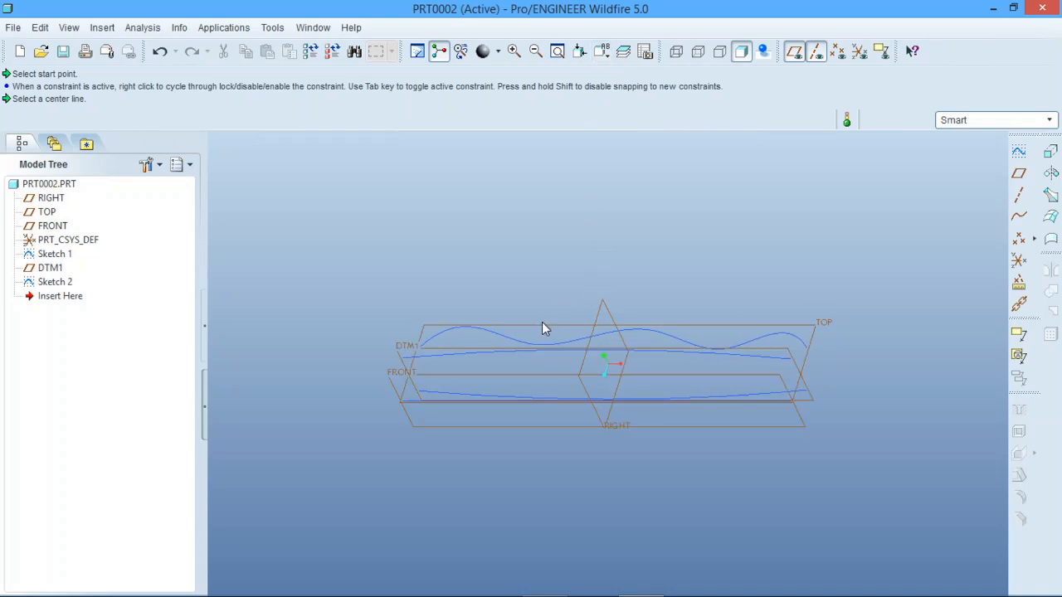
mouse_move(542, 327)
middle_down()
mouse_move(535, 291)
mouse_move(585, 334)
mouse_move(651, 355)
mouse_move(616, 339)
mouse_move(626, 379)
mouse_move(623, 365)
mouse_move(580, 370)
mouse_move(602, 305)
mouse_move(612, 329)
mouse_move(590, 331)
mouse_move(603, 365)
mouse_move(611, 337)
mouse_move(632, 373)
mouse_move(629, 342)
mouse_move(614, 360)
mouse_move(632, 373)
mouse_move(621, 362)
mouse_move(633, 362)
middle_up()
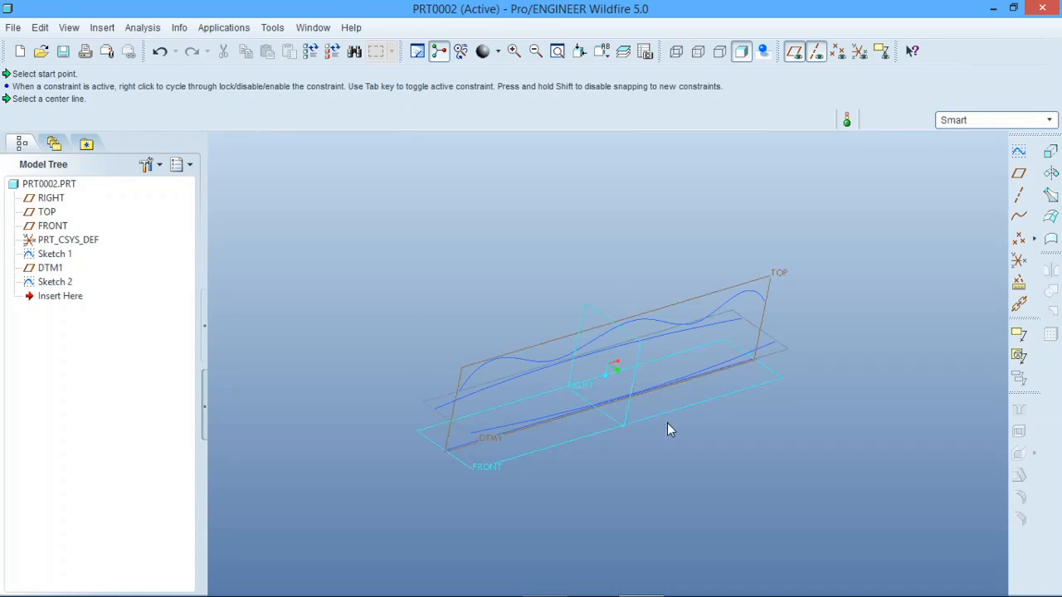
mouse_move(667, 423)
middle_down()
mouse_move(627, 386)
mouse_move(608, 386)
mouse_move(639, 393)
mouse_move(641, 404)
middle_up()
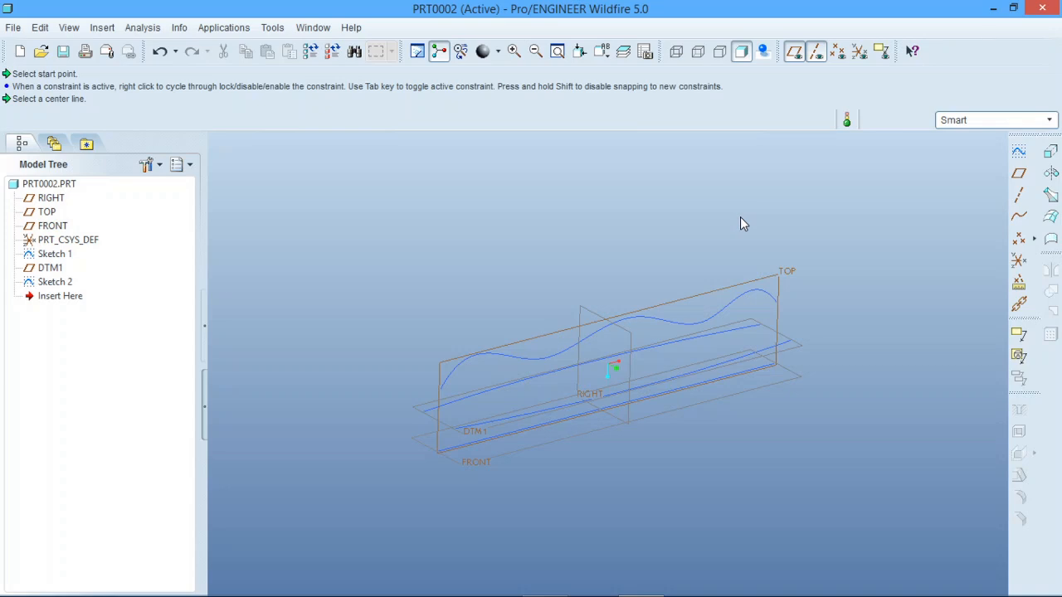
click(103, 27)
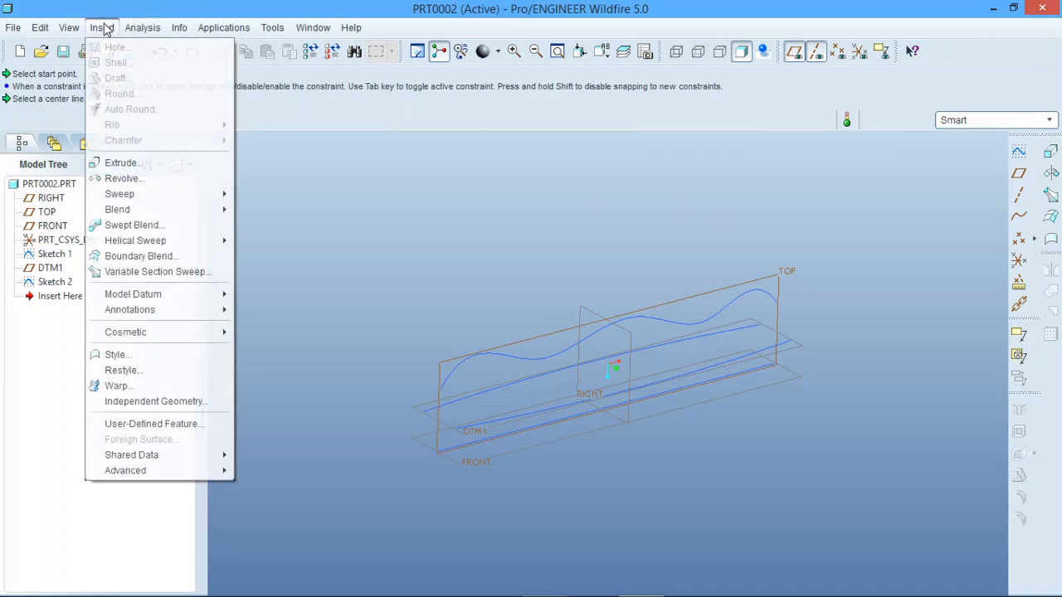
click(160, 274)
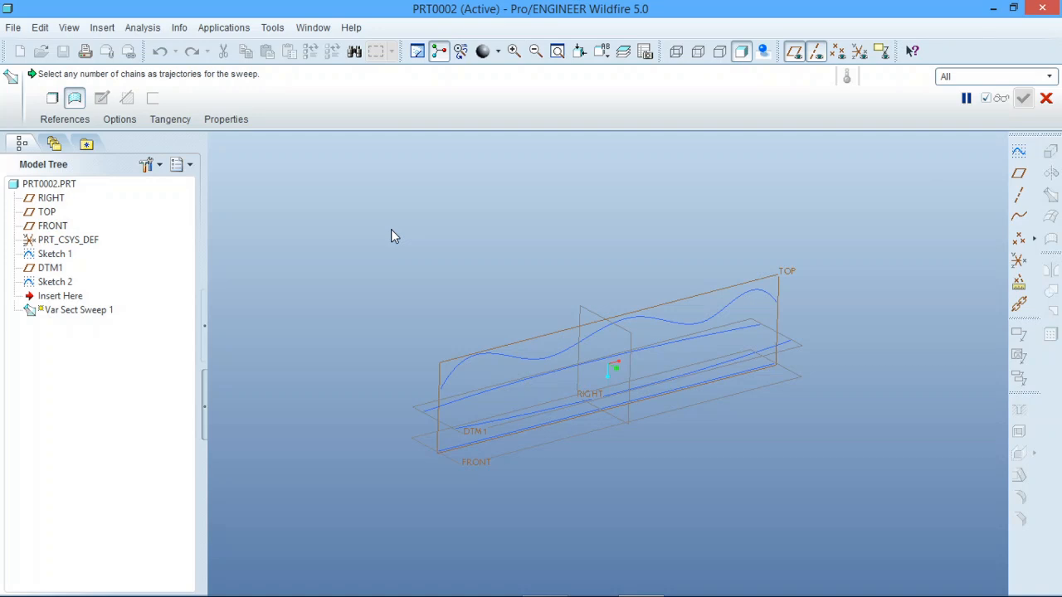
click(54, 100)
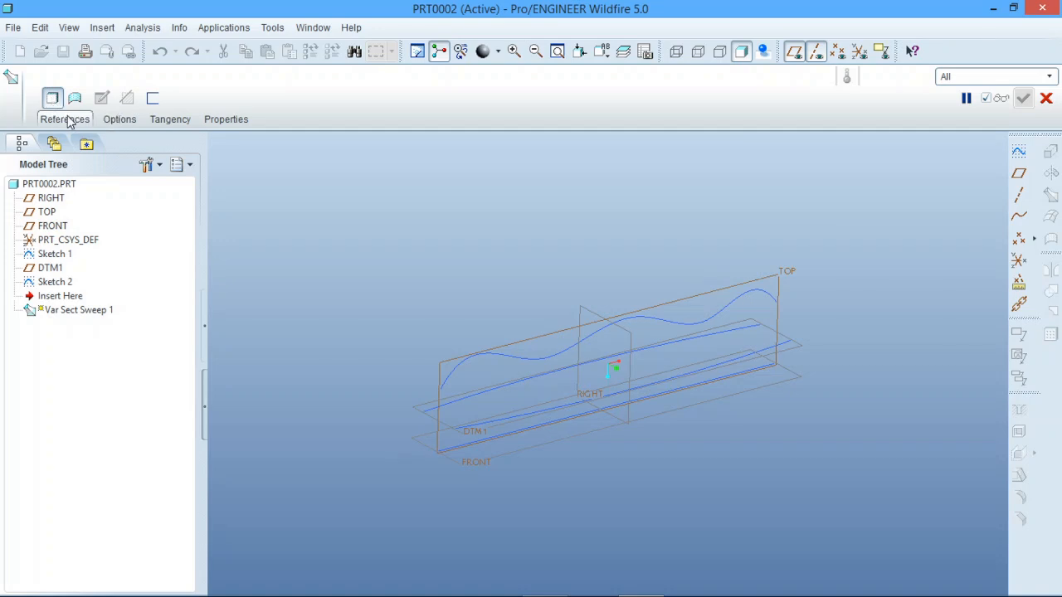
click(68, 120)
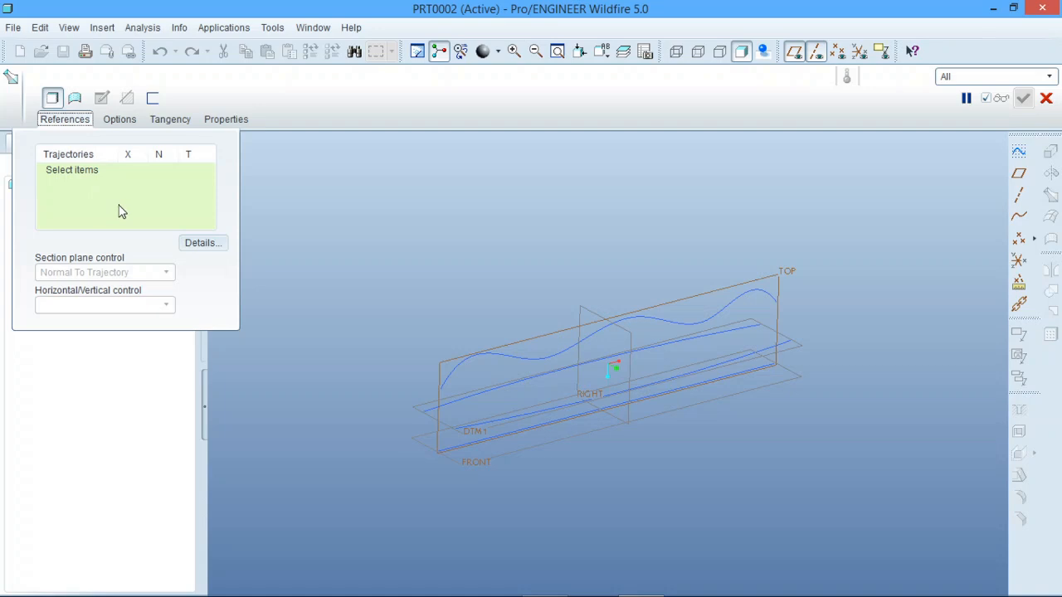
click(78, 170)
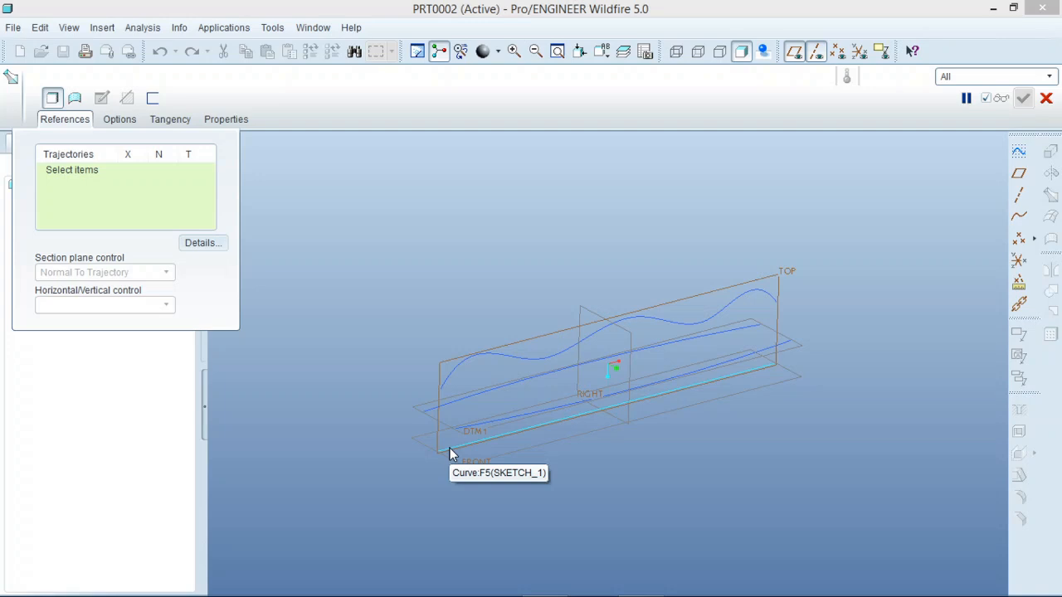
click(449, 448)
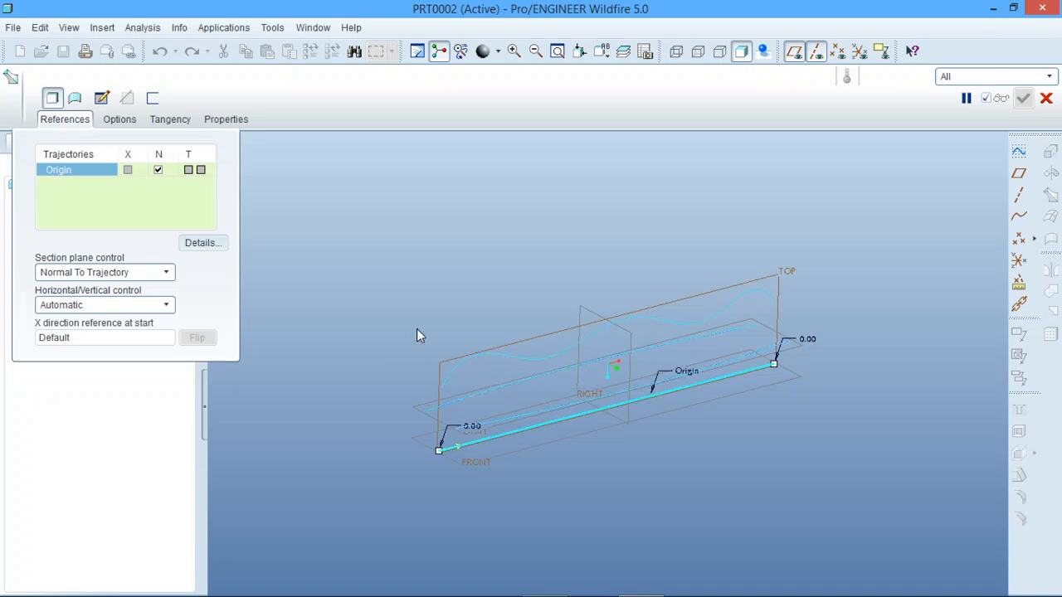
Step: Add the near arc of Sketch 2, the wavy spline of Sketch 1 and the far arc of Sketch 2 as additional sweep trajectories
click(199, 243)
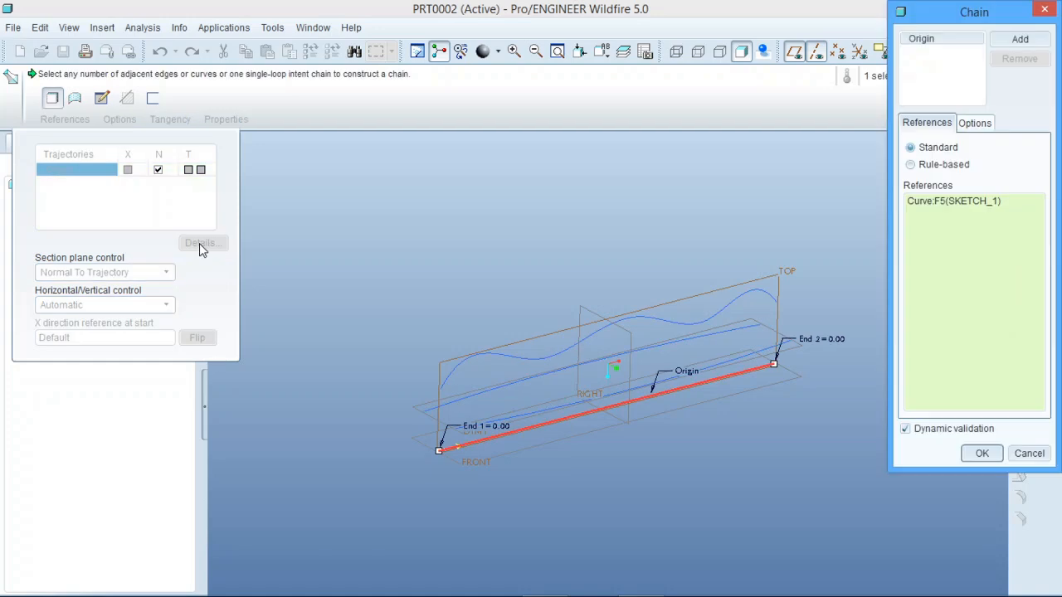
click(1019, 39)
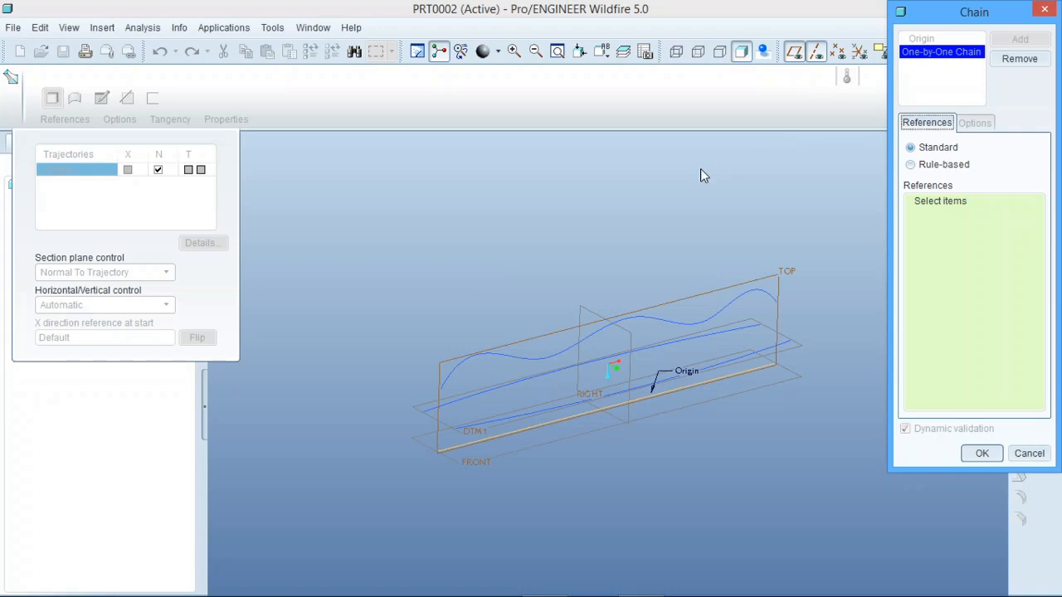
click(499, 424)
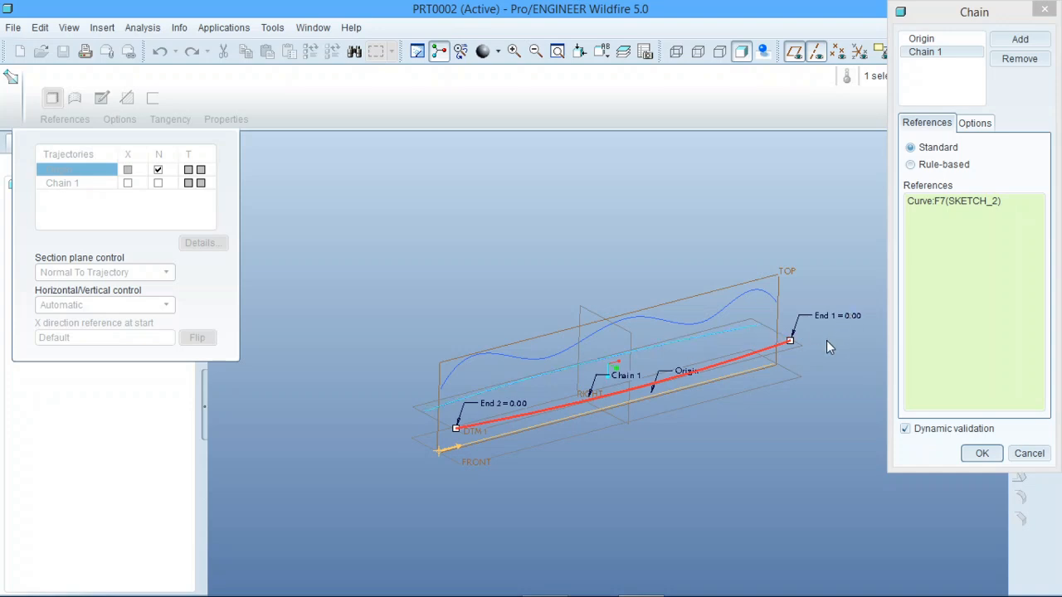
click(929, 52)
click(1007, 43)
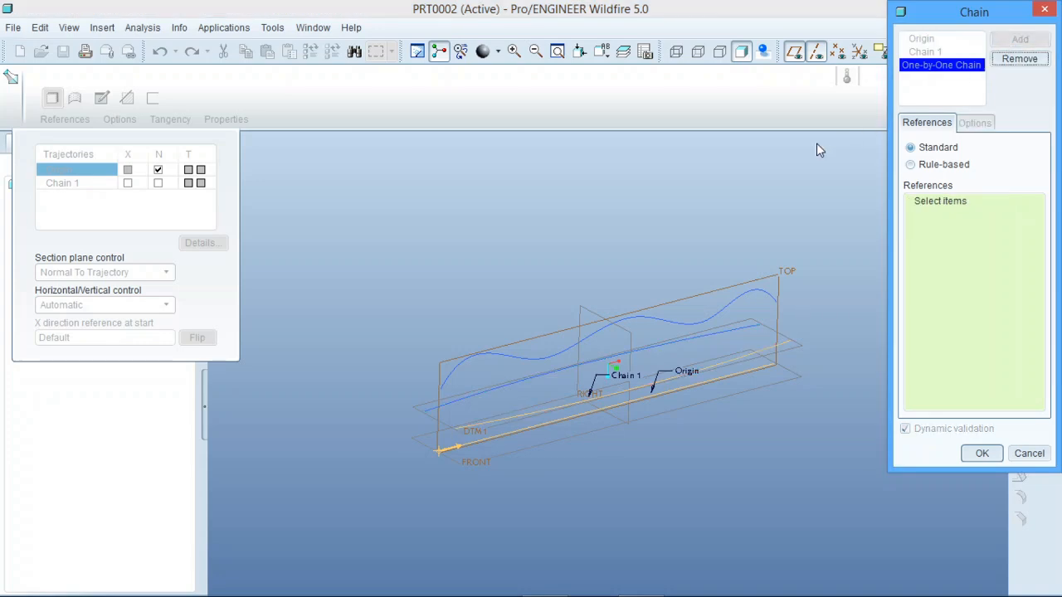
click(647, 317)
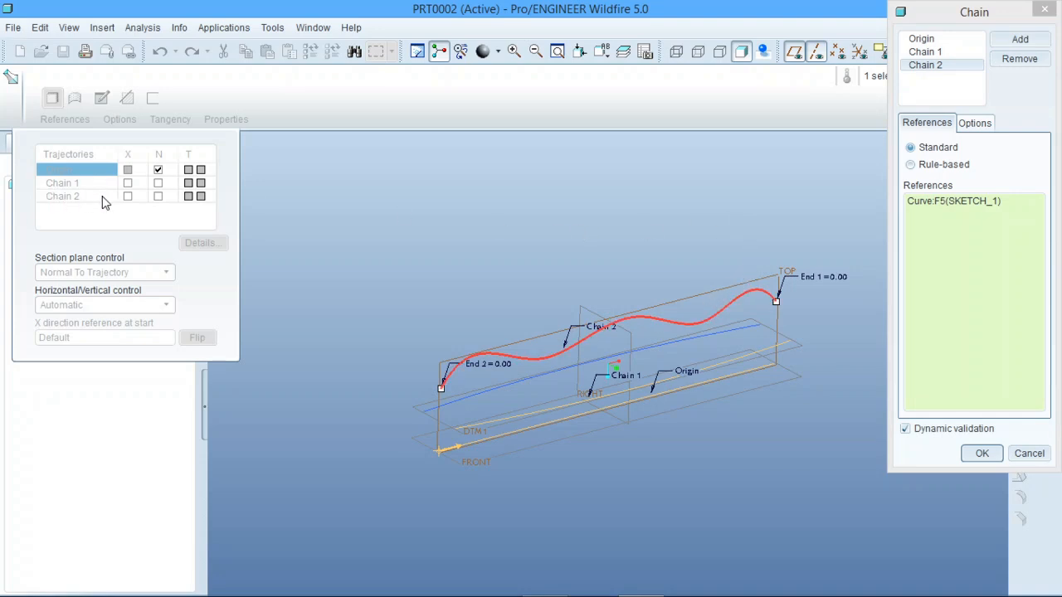
click(1007, 40)
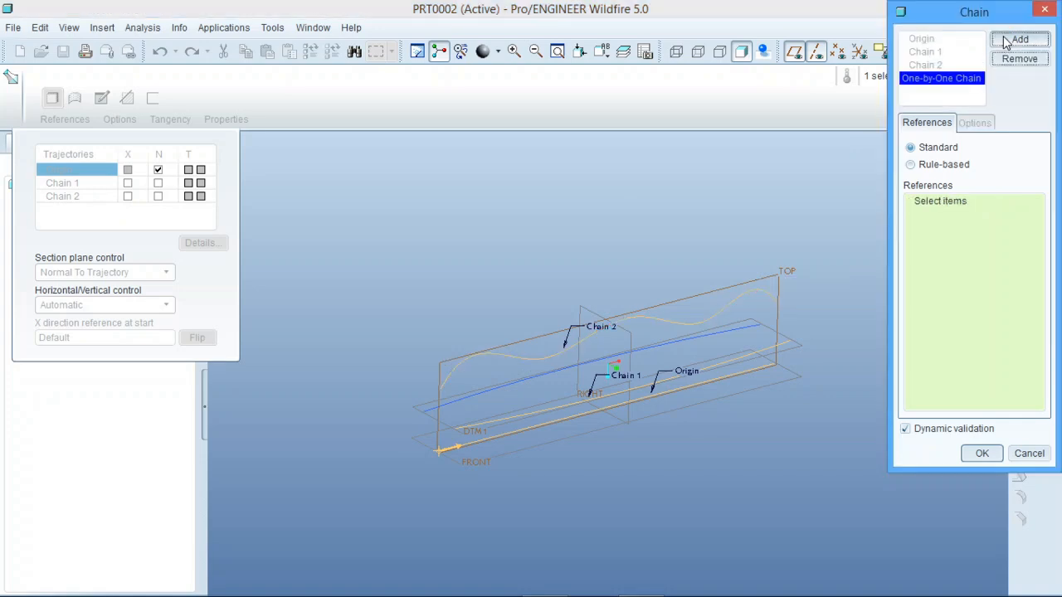
click(425, 410)
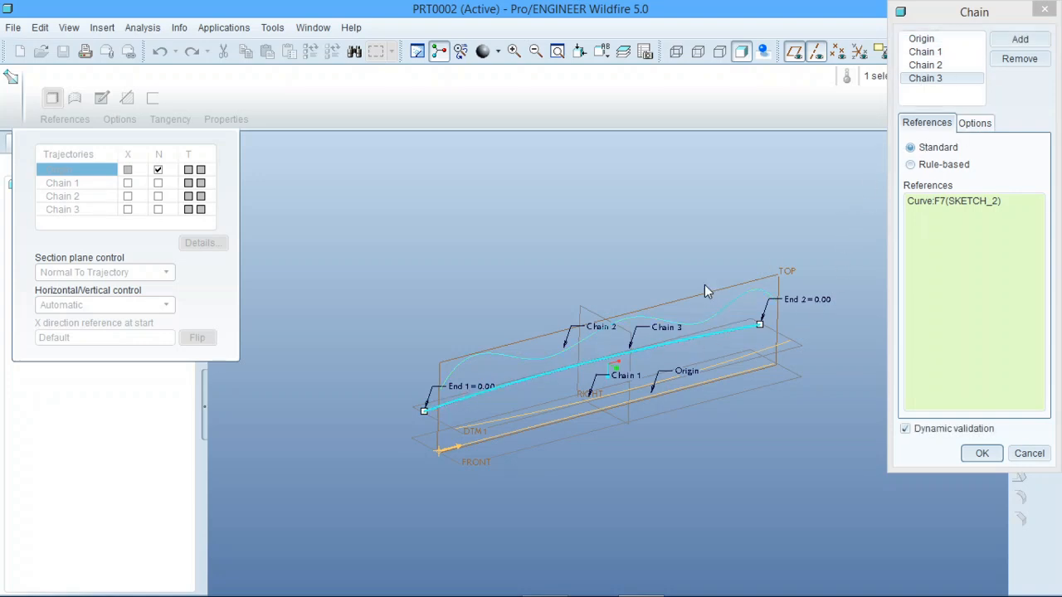
click(979, 454)
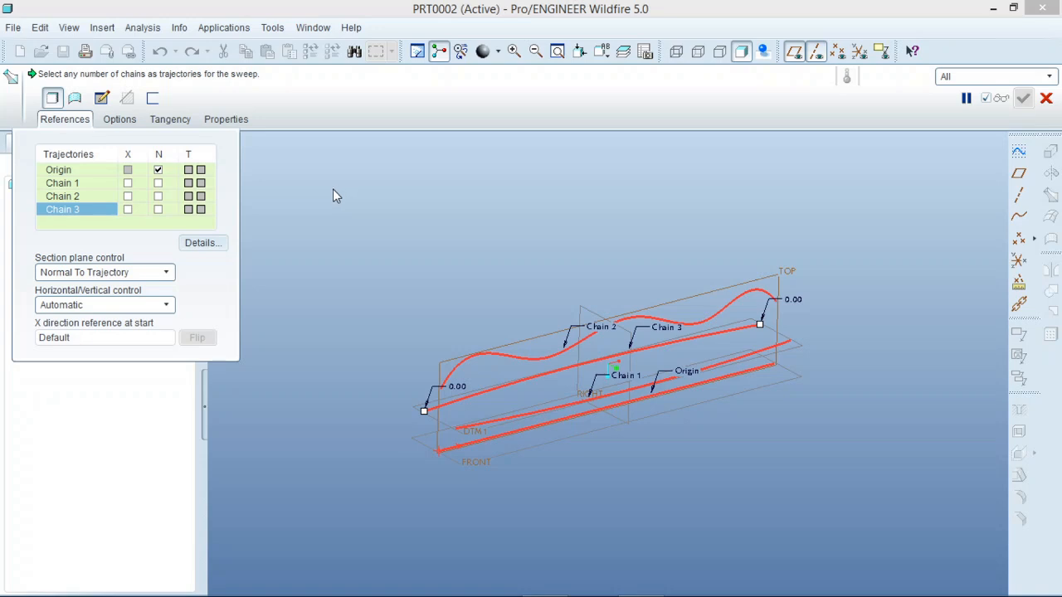
Step: Sketch the sweep section as a closed spline through the start points of all four trajectories, and finish the section sketch
click(100, 99)
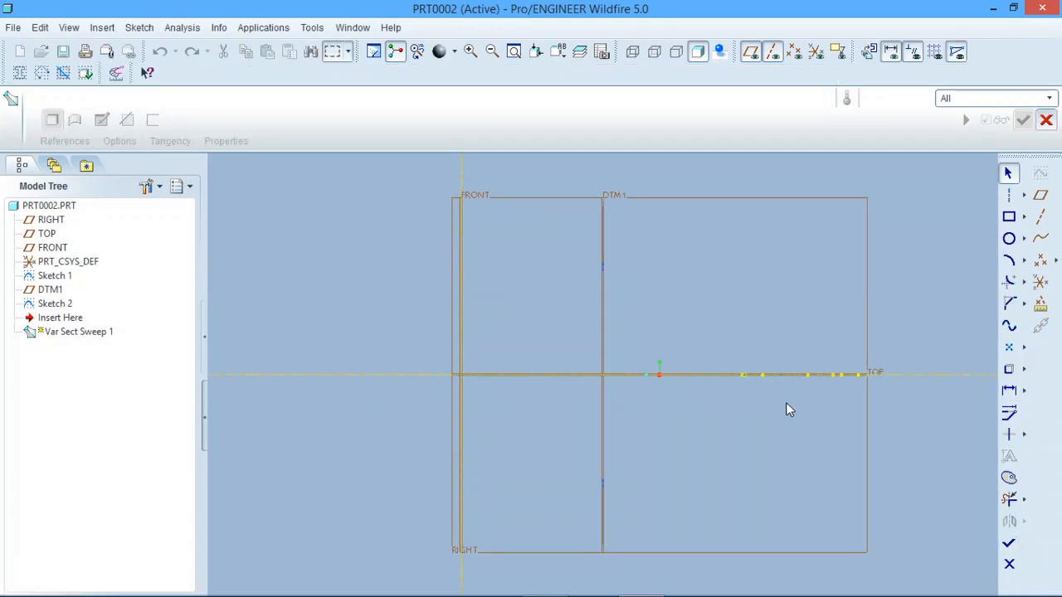
click(1009, 328)
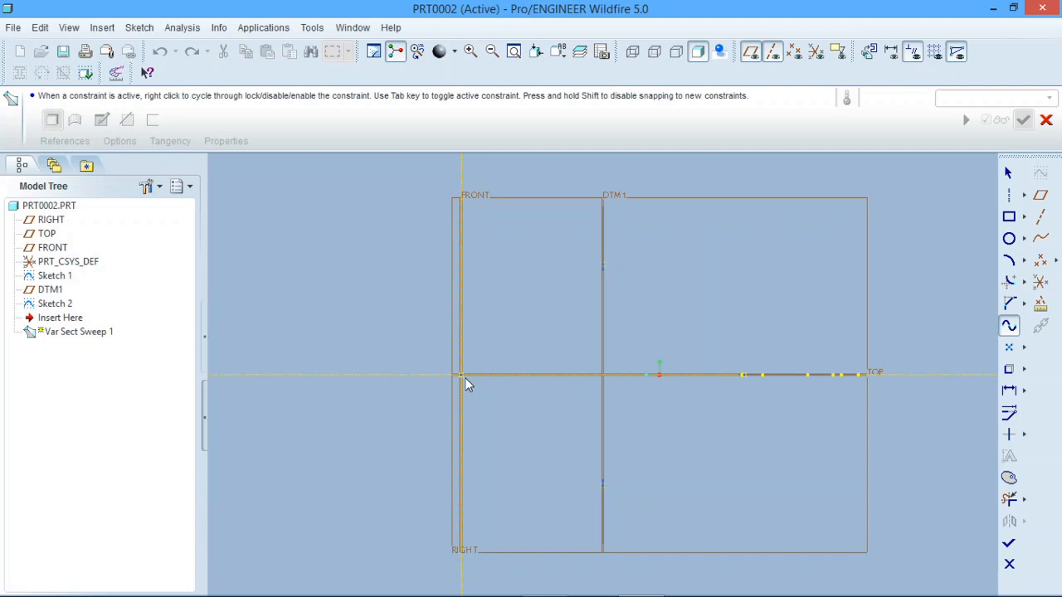
click(599, 266)
middle_drag(742, 365, 741, 362)
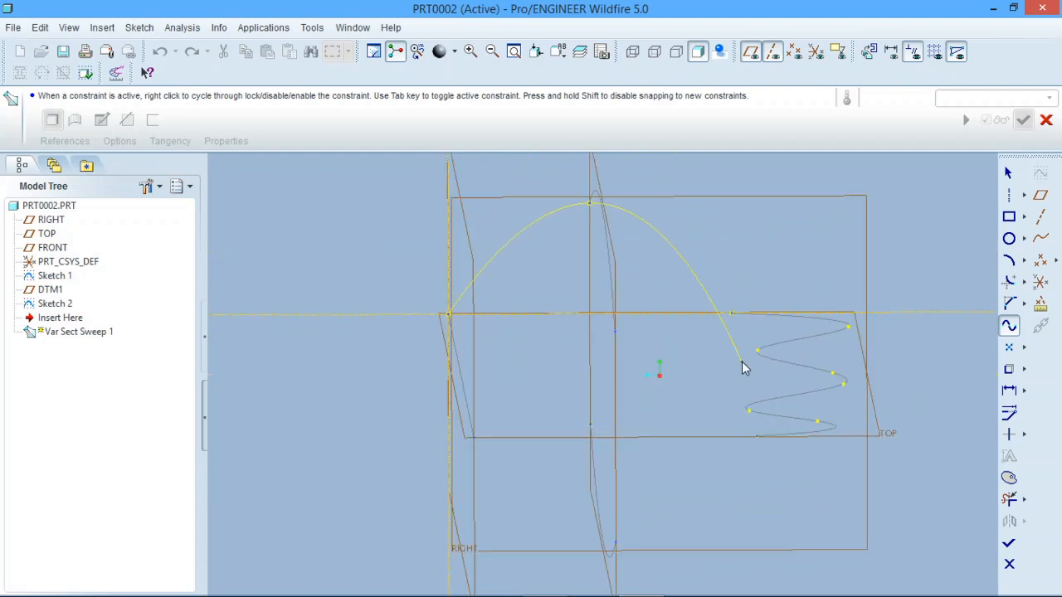
click(732, 313)
click(594, 424)
click(868, 51)
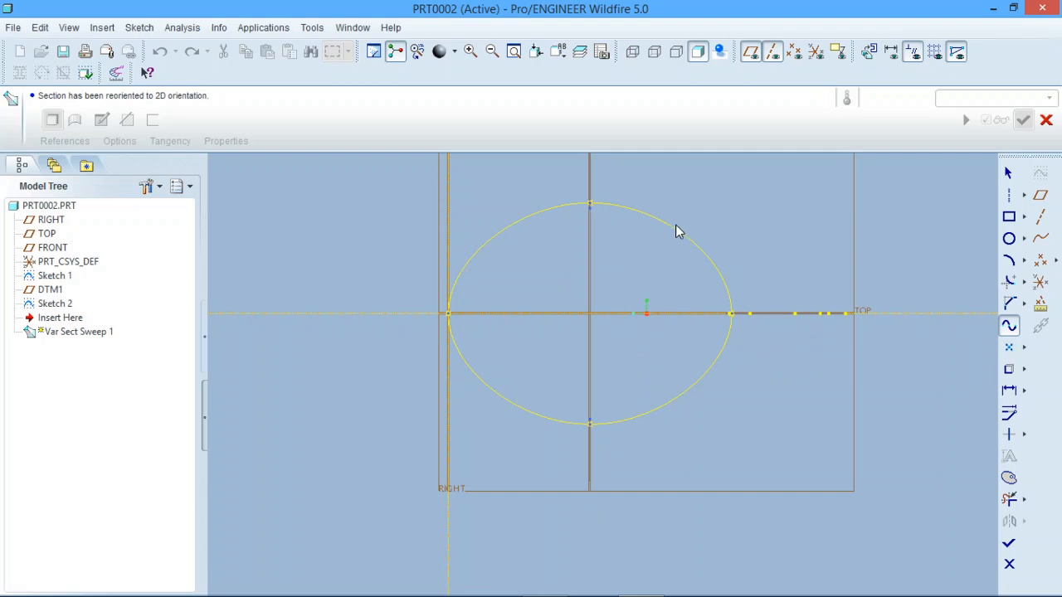
scroll(695, 405, up, 3)
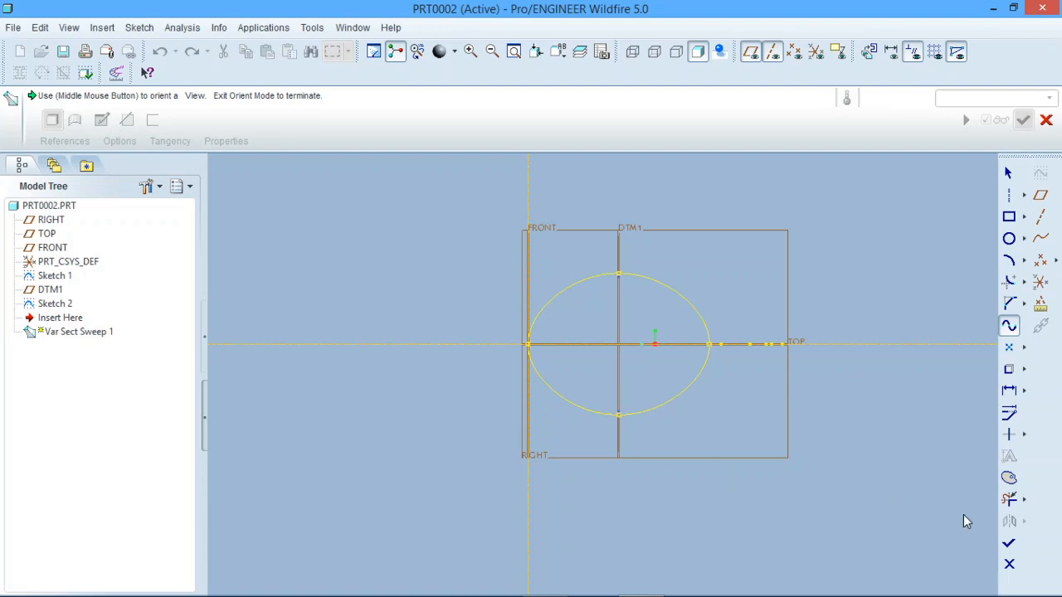
click(1007, 544)
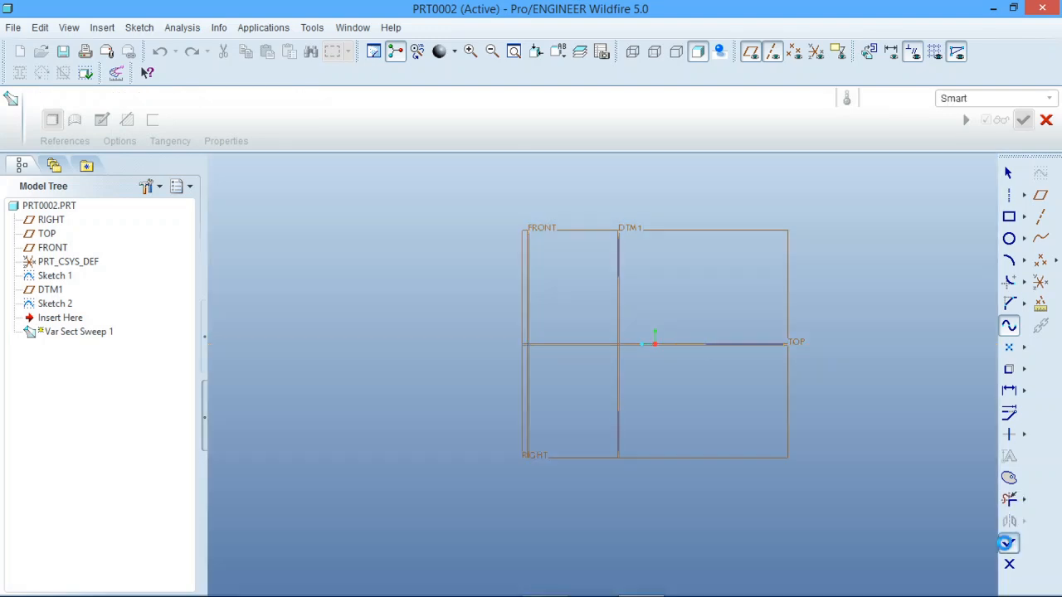
Step: Check the previewed shape along its full length and accept the solid variable section sweep
scroll(735, 482, down, 2)
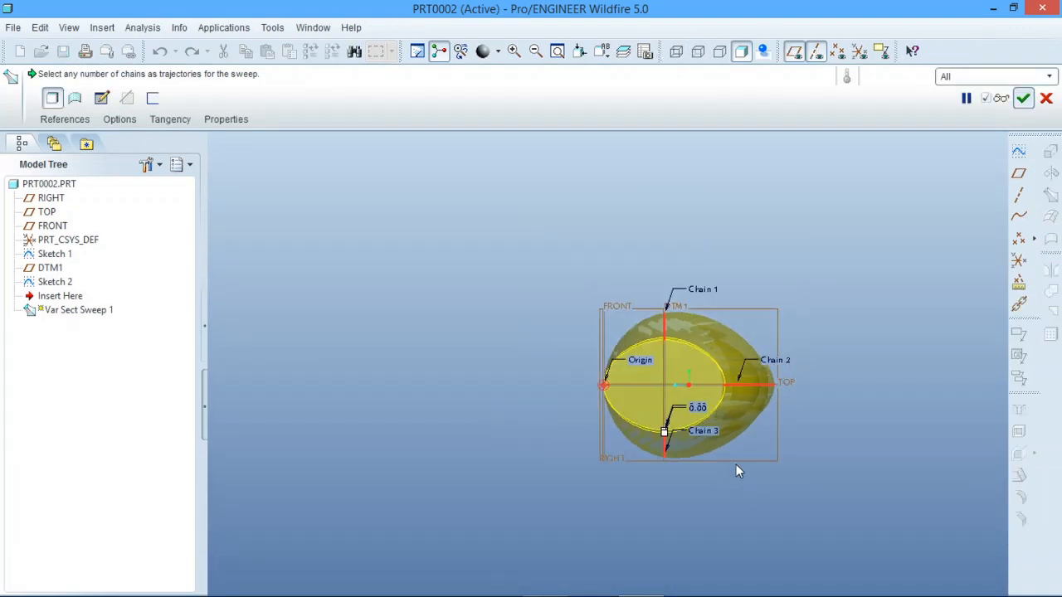
scroll(552, 384, down, 2)
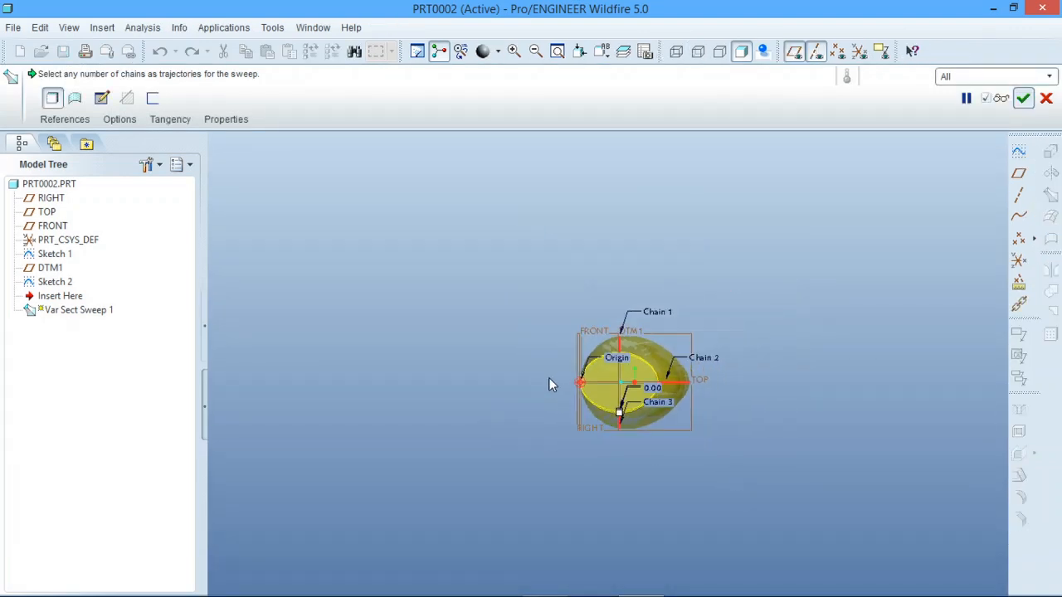
middle_drag(686, 407, 639, 349)
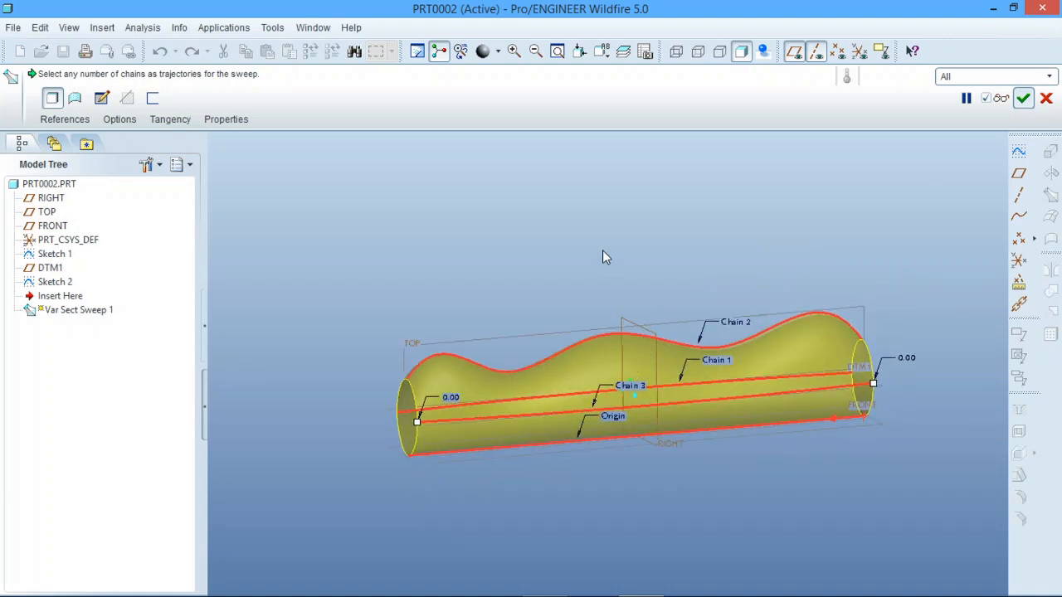
mouse_move(604, 256)
middle_down()
mouse_move(612, 249)
mouse_move(620, 268)
middle_up()
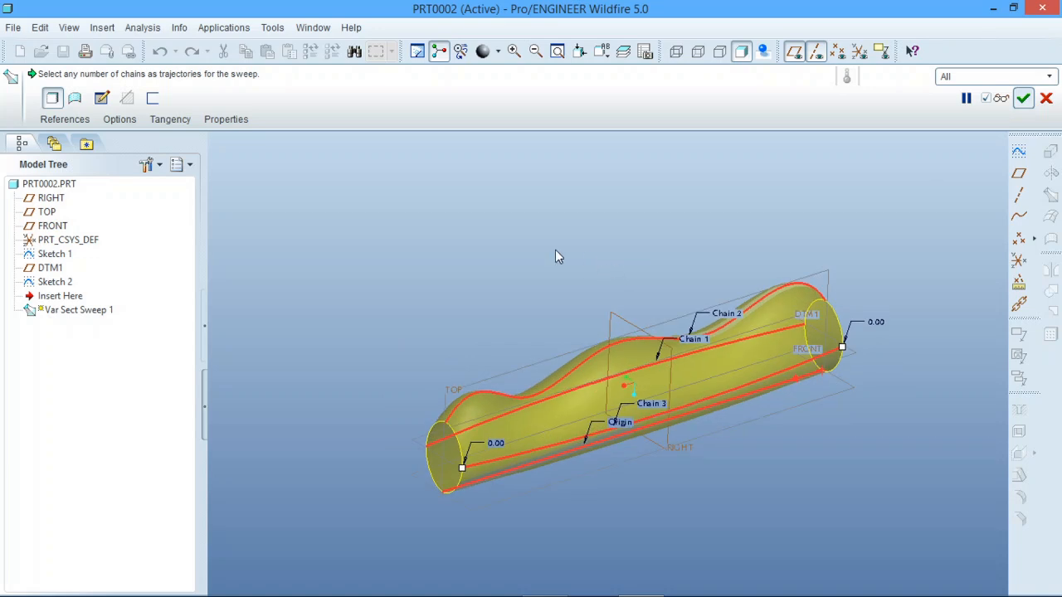
click(1022, 98)
click(779, 194)
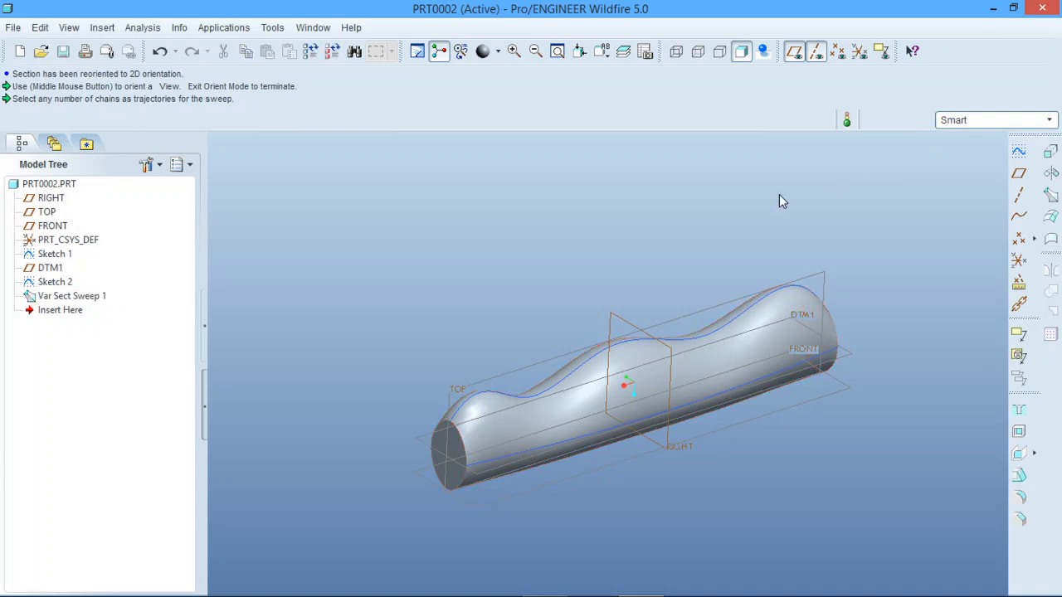
Step: Hide the datum axes and datum planes around the swept body
click(816, 51)
click(794, 51)
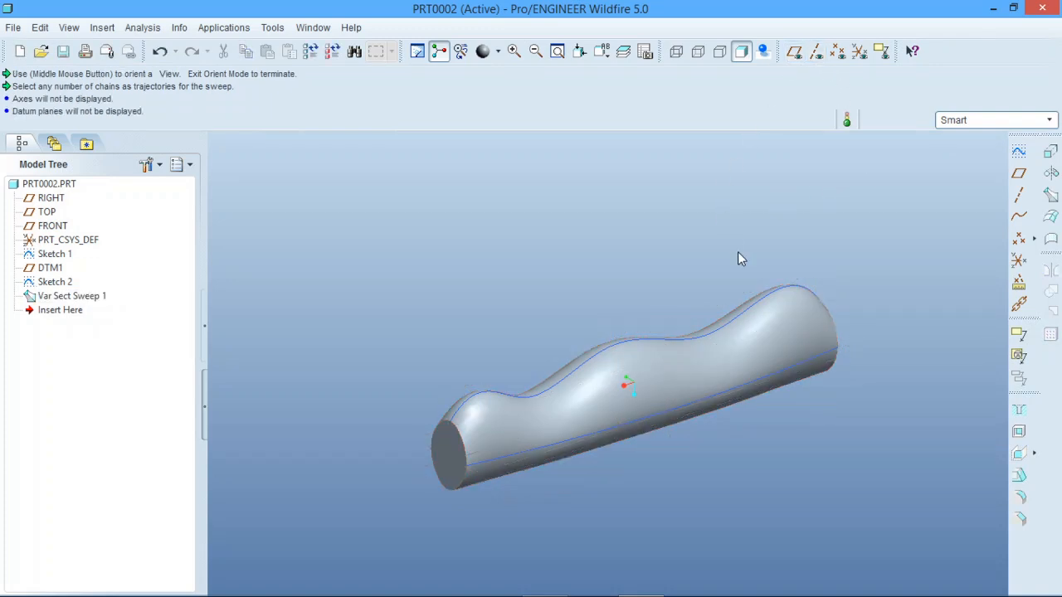
mouse_move(647, 308)
middle_down()
mouse_move(639, 254)
mouse_move(623, 273)
mouse_move(587, 269)
mouse_move(638, 273)
mouse_move(646, 311)
mouse_move(671, 311)
mouse_move(640, 287)
mouse_move(642, 268)
mouse_move(632, 289)
mouse_move(611, 246)
mouse_move(625, 299)
mouse_move(628, 252)
mouse_move(666, 280)
mouse_move(631, 289)
mouse_move(655, 311)
mouse_move(630, 287)
mouse_move(638, 330)
middle_up()
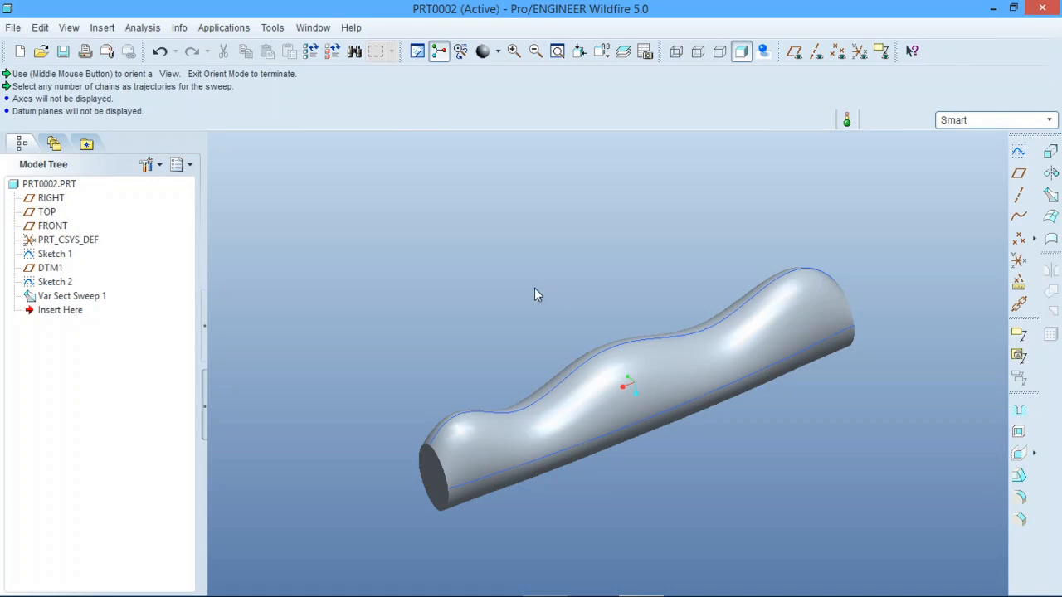
Step: Redefine the variable section sweep as a thin feature with a wall thickness of 5.00
click(81, 298)
right_click(80, 300)
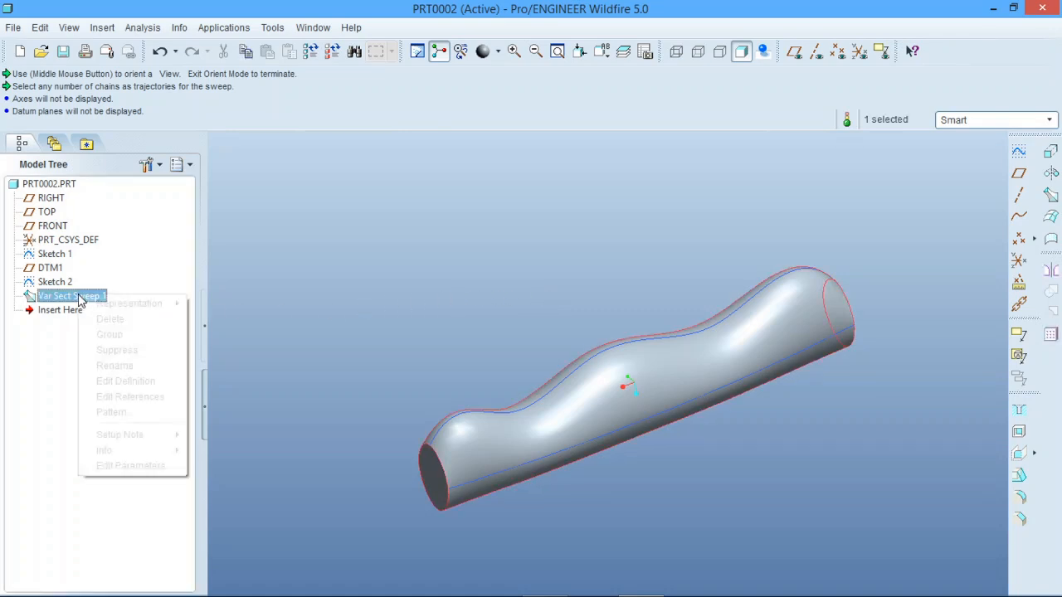
click(126, 381)
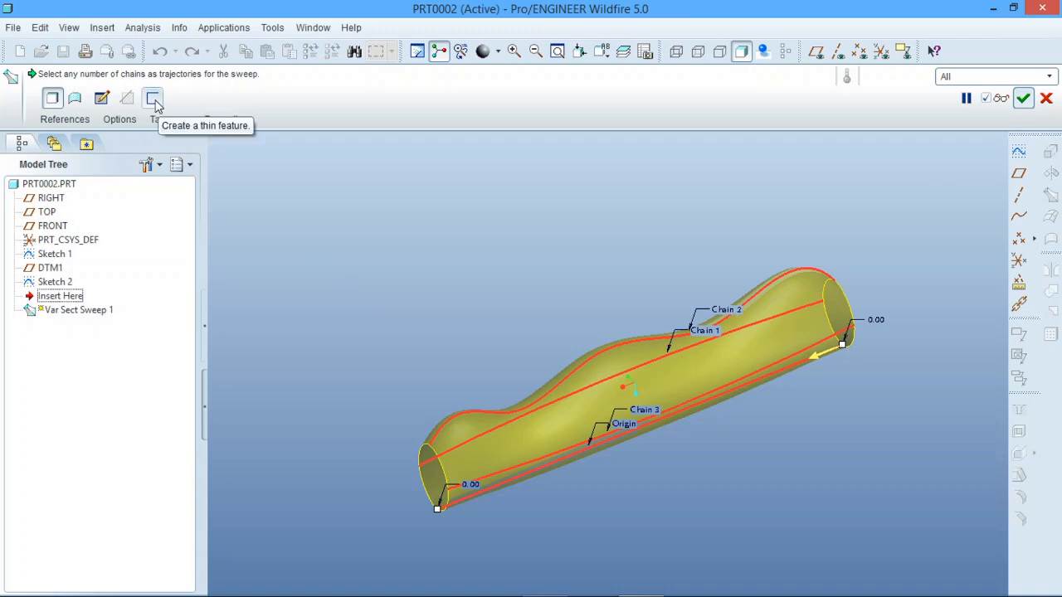
click(155, 100)
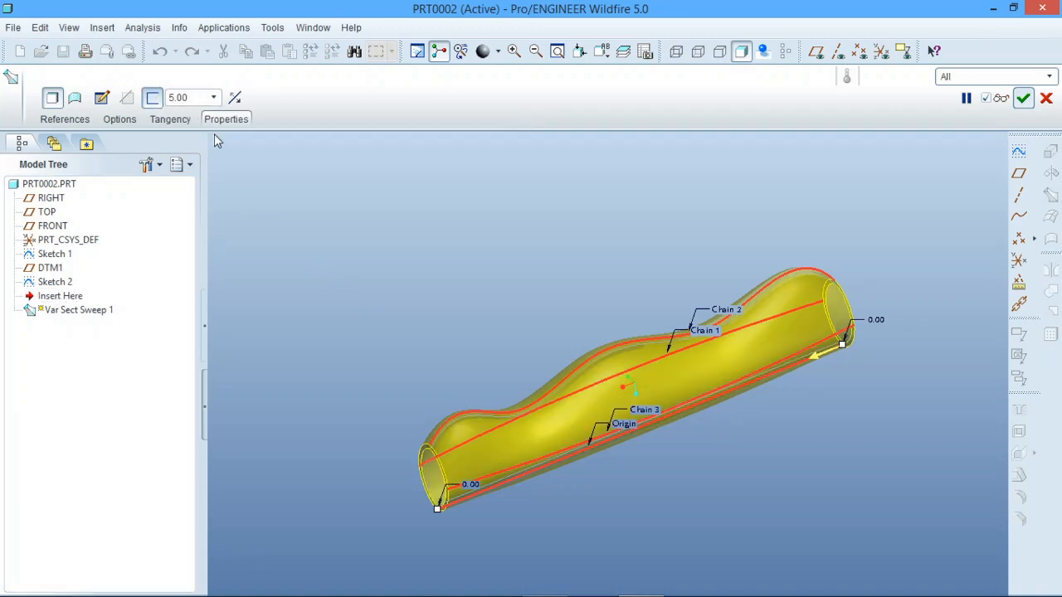
middle_click(470, 224)
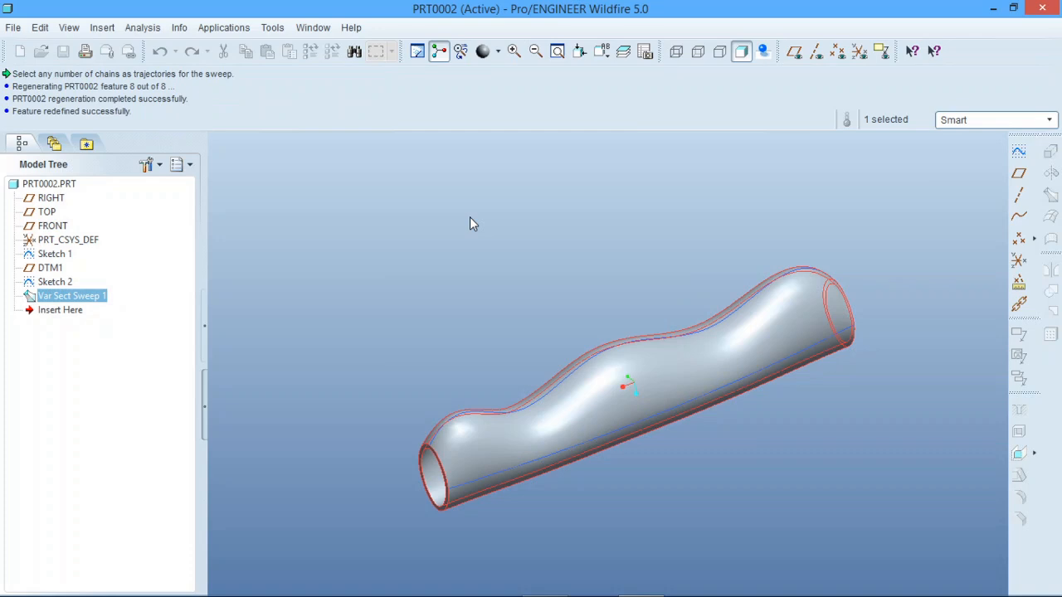
Step: Open the variable section sweep's definition and review its trajectories and the curve references of Chain 2 and Chain 3
mouse_move(489, 256)
middle_down()
mouse_move(553, 220)
mouse_move(365, 213)
mouse_move(461, 208)
mouse_move(514, 227)
mouse_move(509, 216)
mouse_move(478, 224)
mouse_move(485, 208)
mouse_move(500, 229)
mouse_move(478, 221)
mouse_move(483, 244)
middle_up()
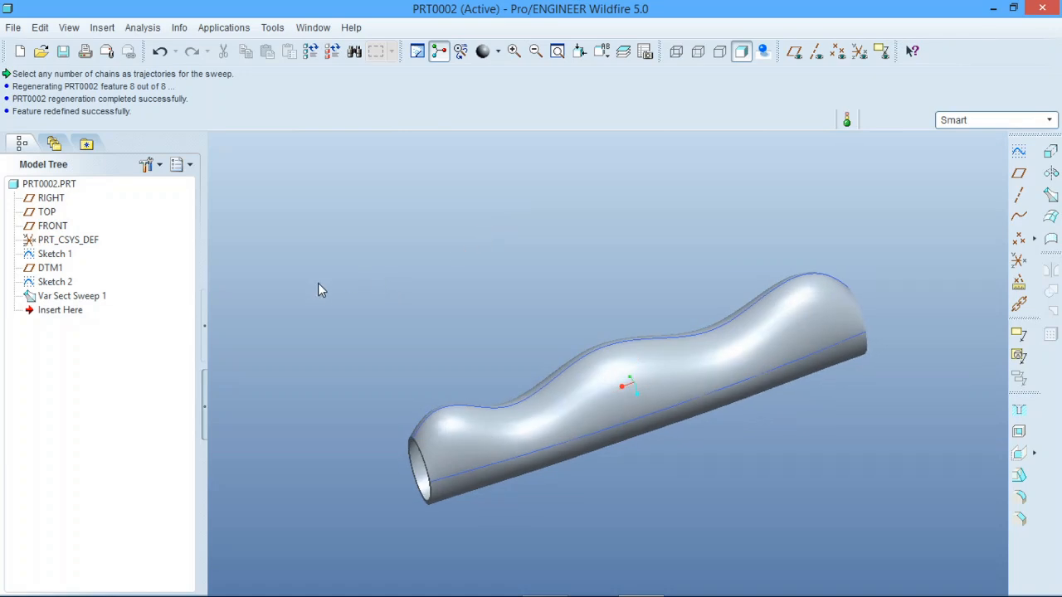
click(86, 296)
right_click(83, 296)
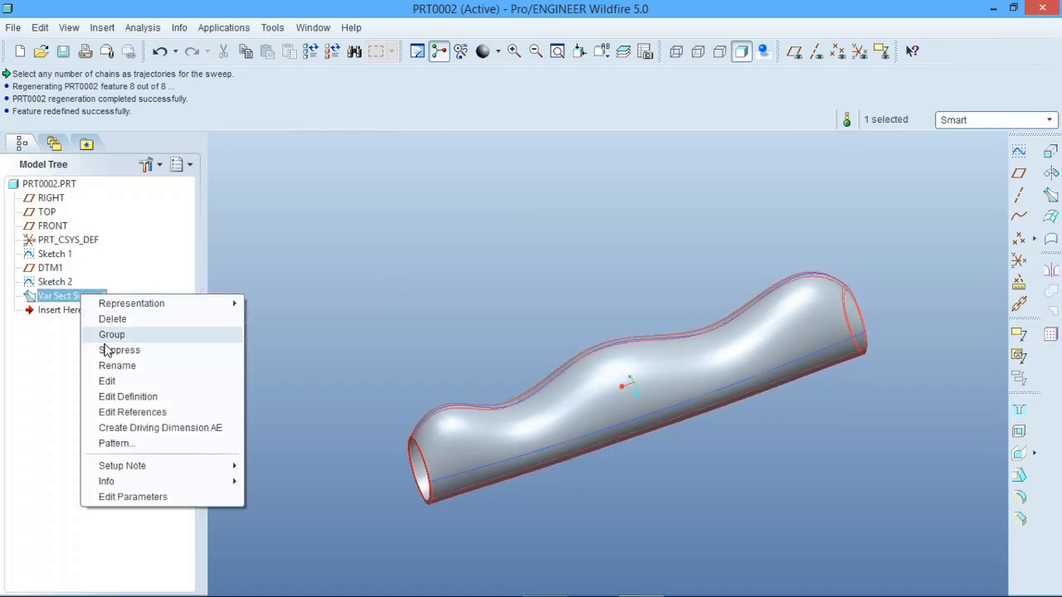
click(138, 396)
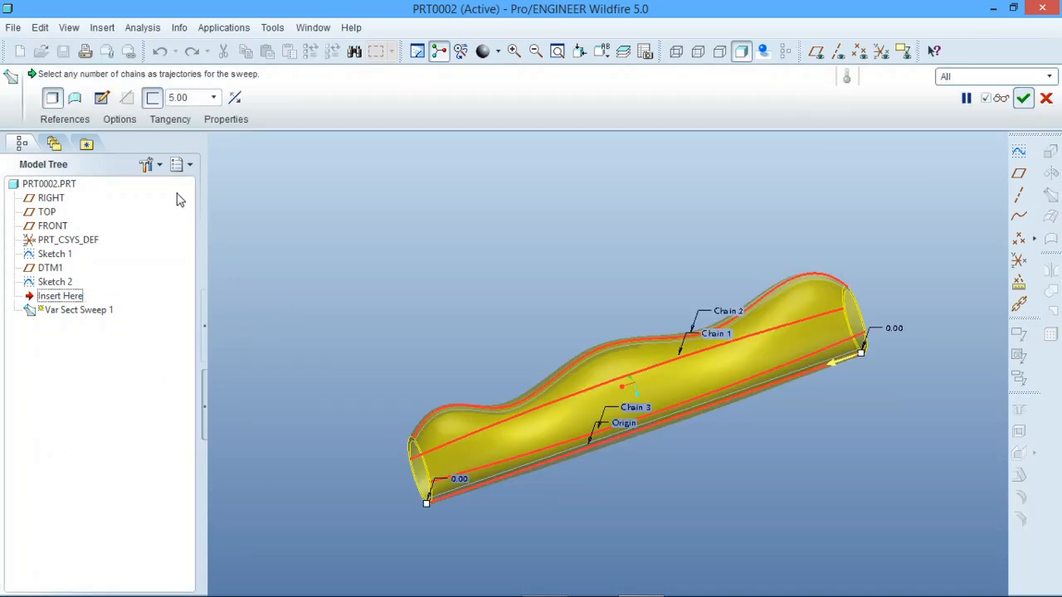
click(70, 121)
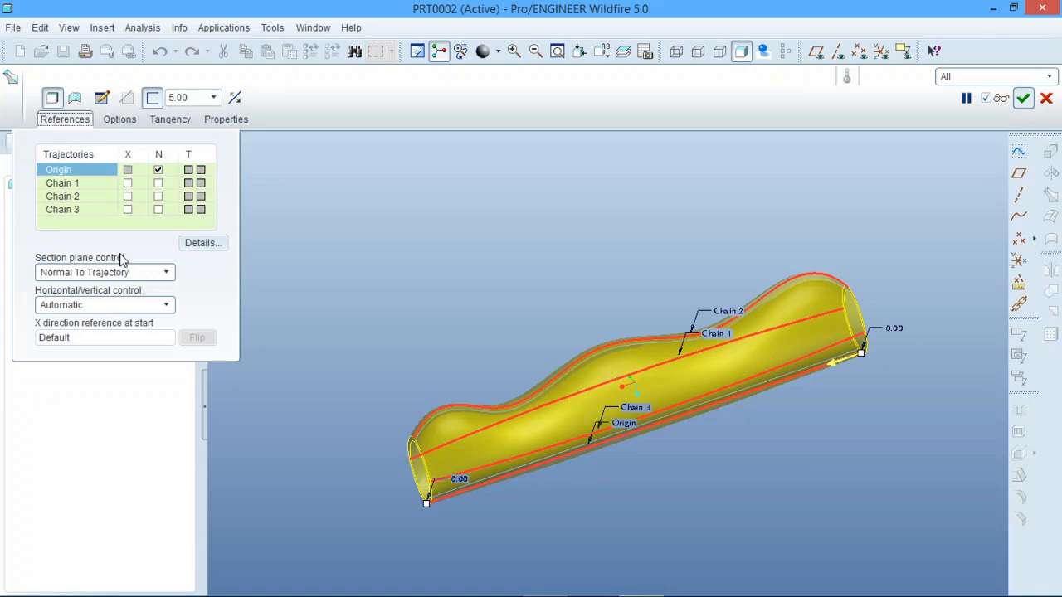
click(86, 183)
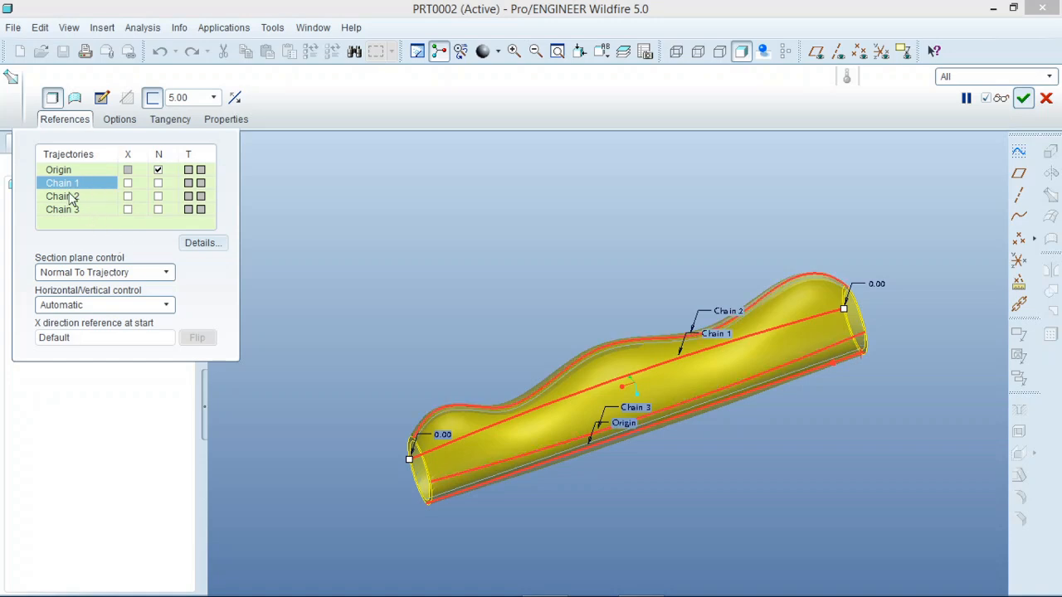
click(65, 209)
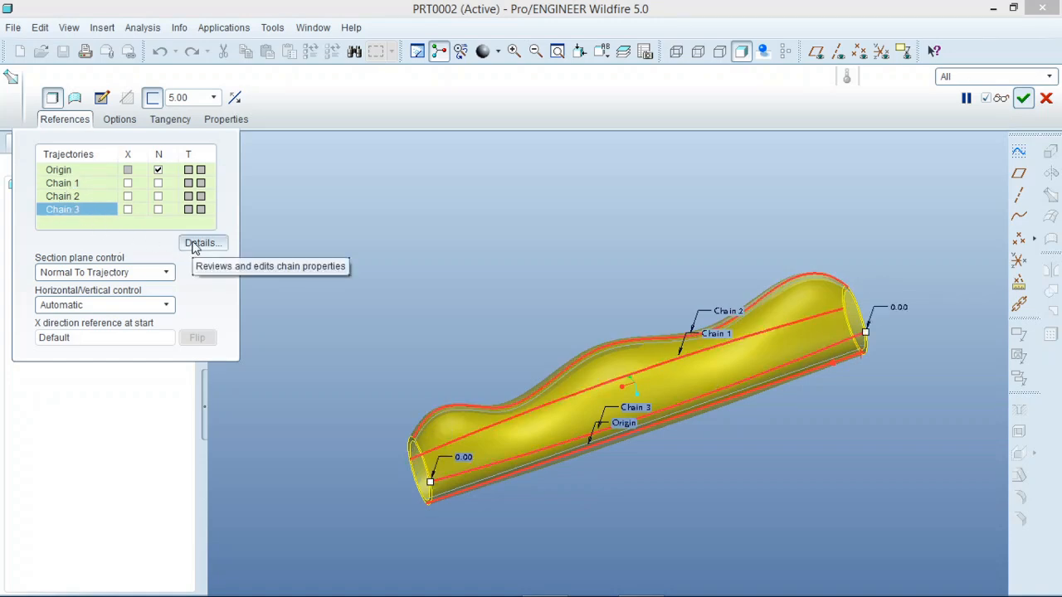
click(199, 243)
click(945, 65)
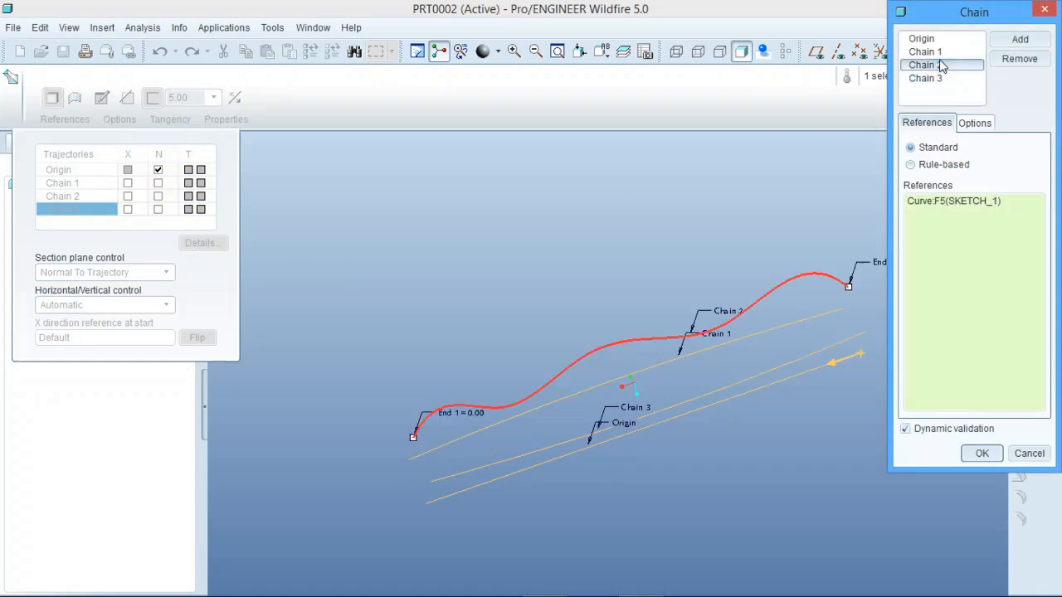
click(952, 78)
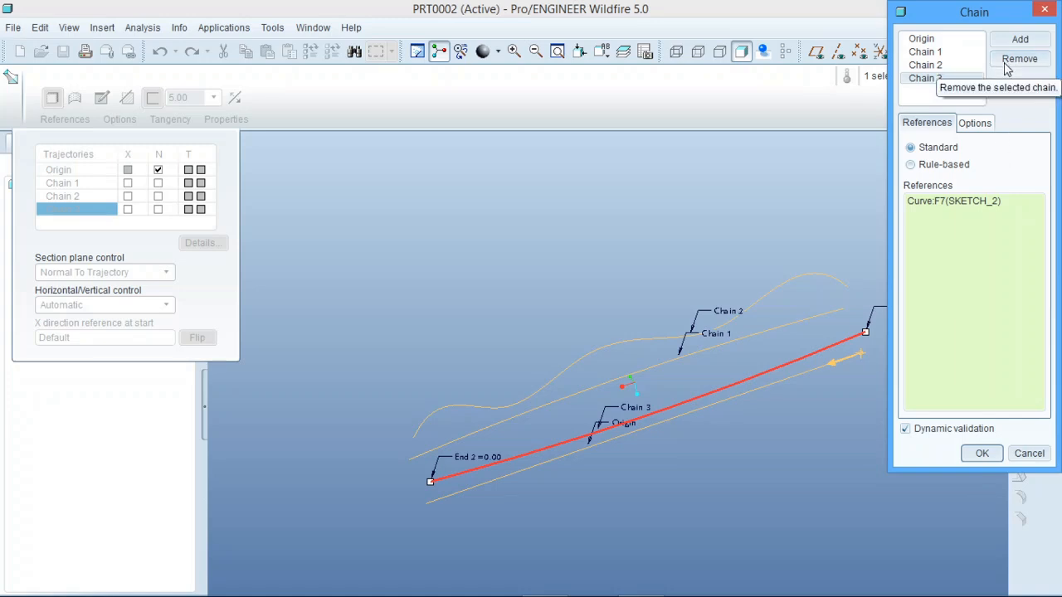
Step: Try removing Chain 3 from the sweep trajectories and adding the same arc again as a one-by-one chain, and cancel the redefinition
click(1009, 65)
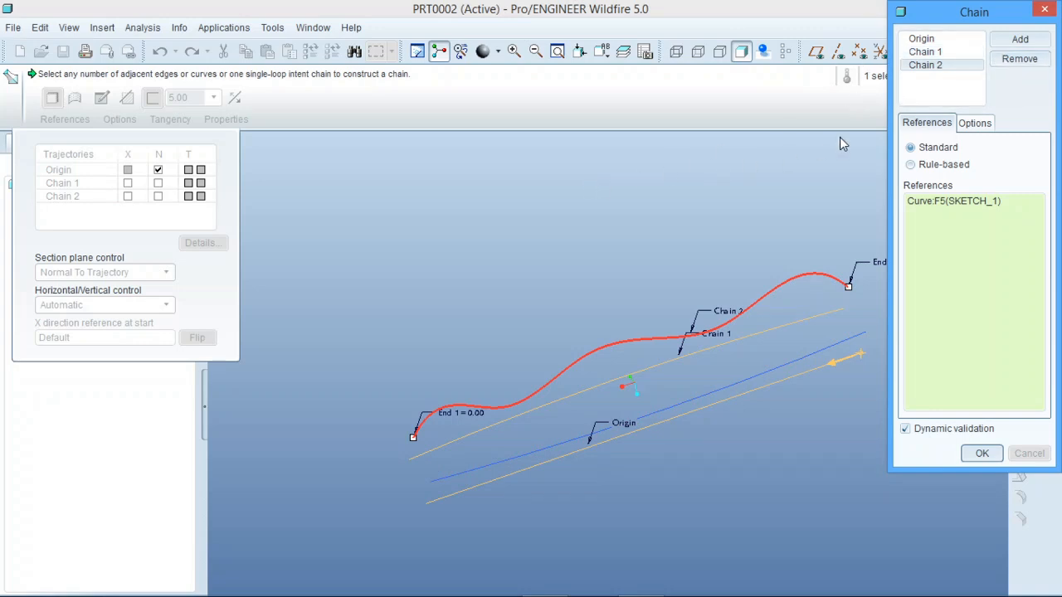
click(1019, 39)
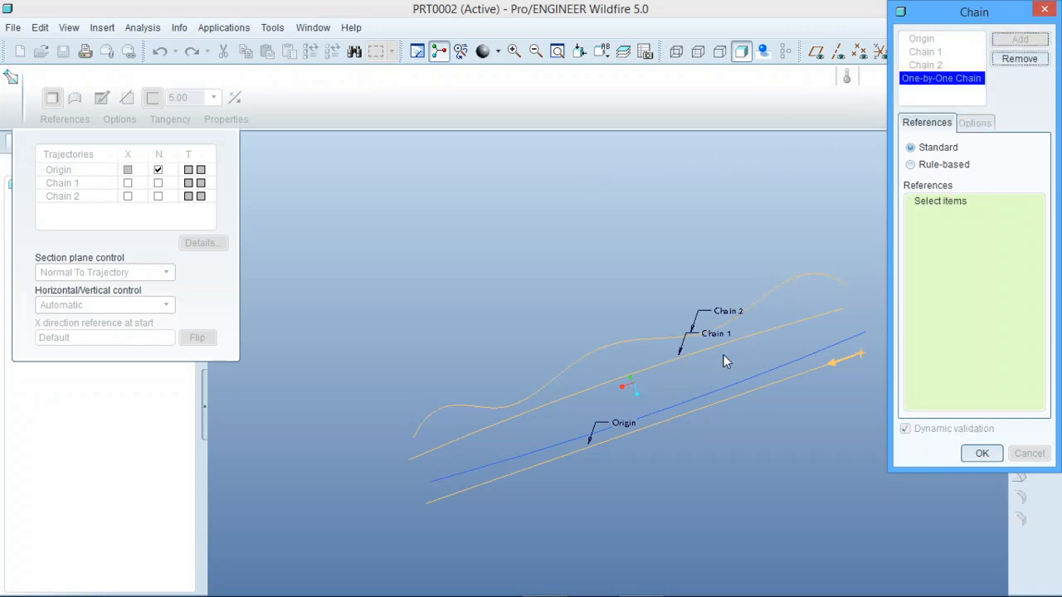
click(701, 394)
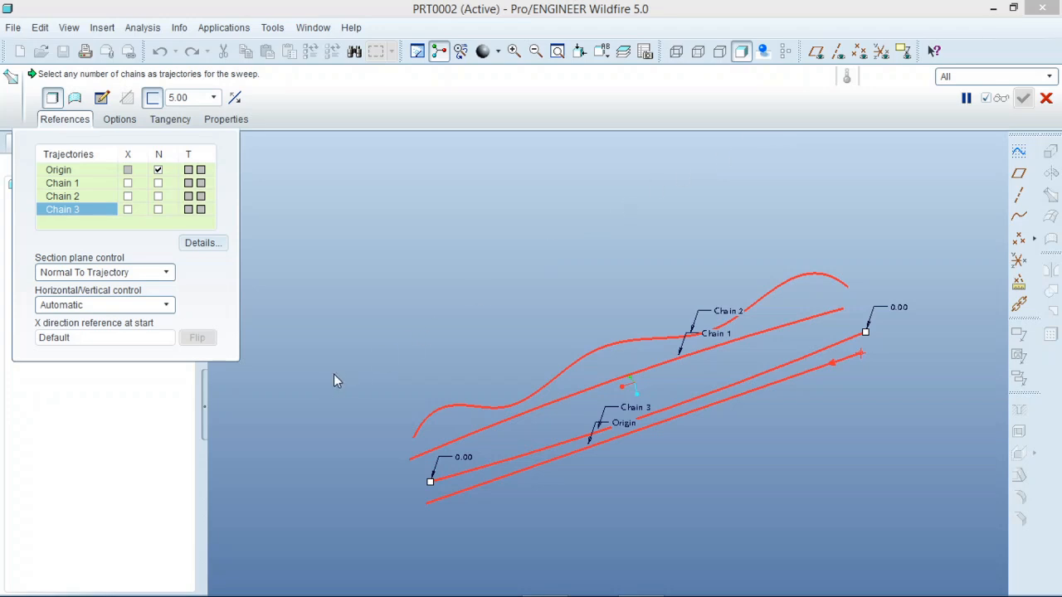
middle_drag(422, 336, 477, 335)
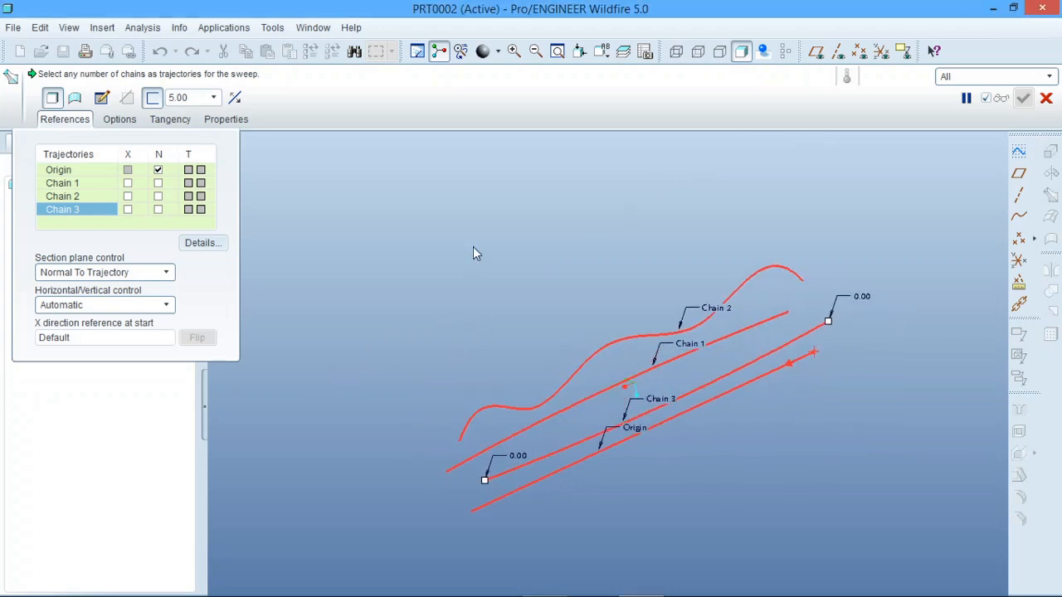
click(1045, 97)
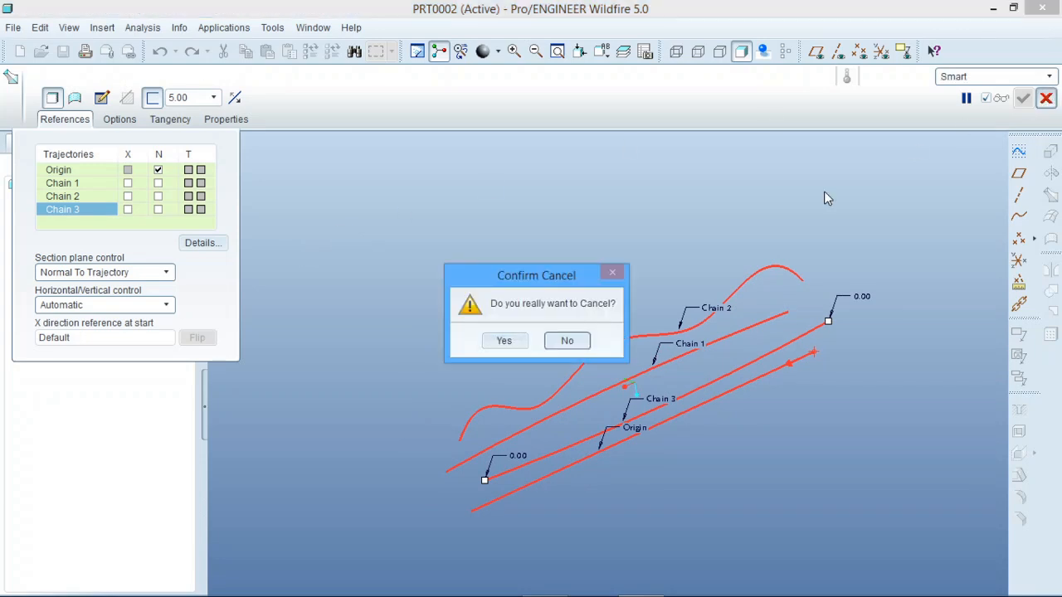
click(514, 340)
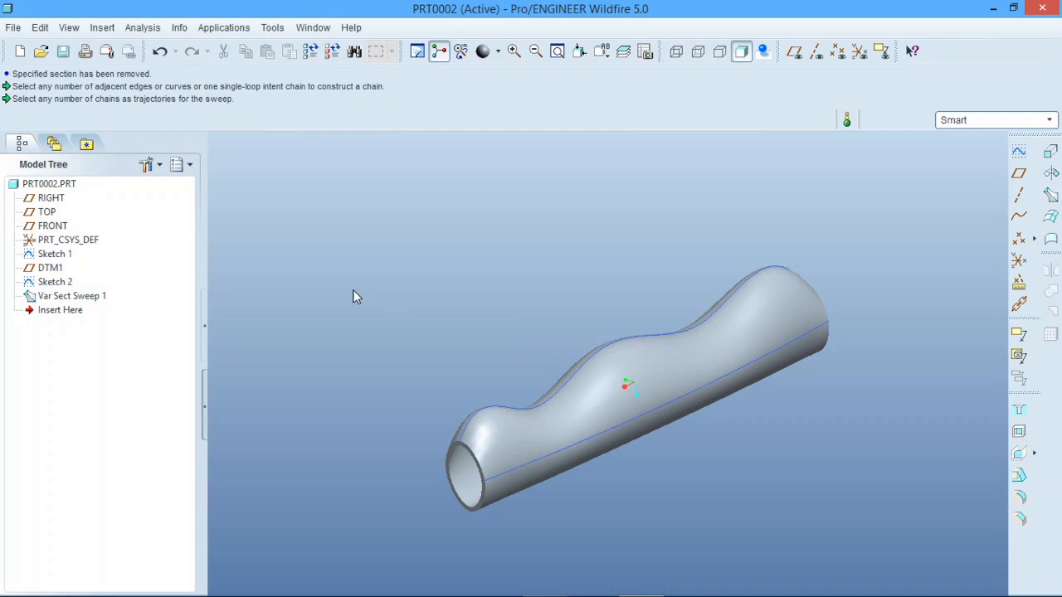
Step: Hide the trajectory curves of Sketch 1 and Sketch 2 so only the swept body is displayed
click(65, 282)
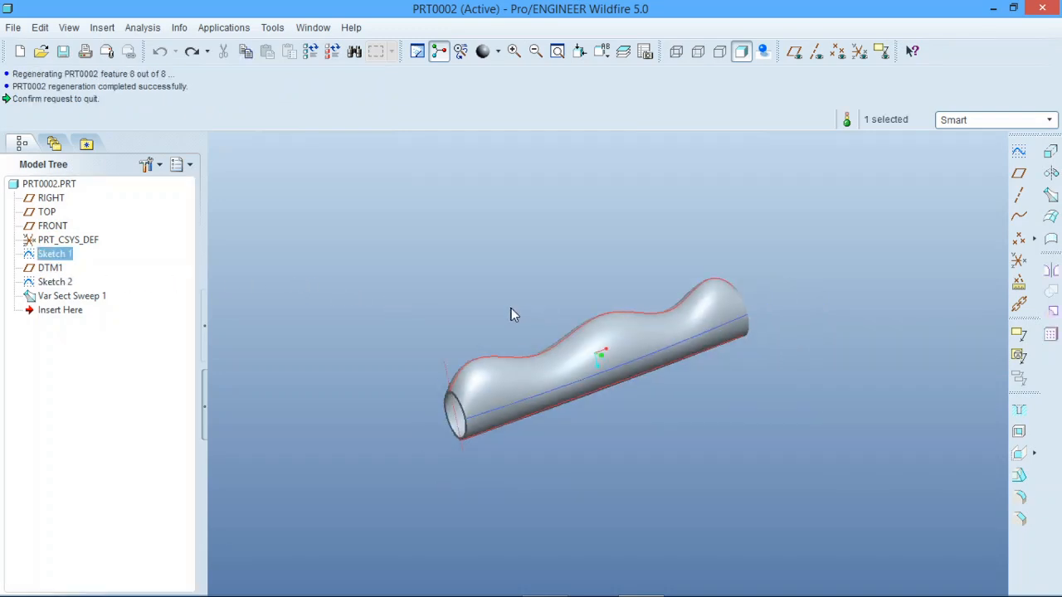
click(510, 307)
scroll(565, 407, up, 2)
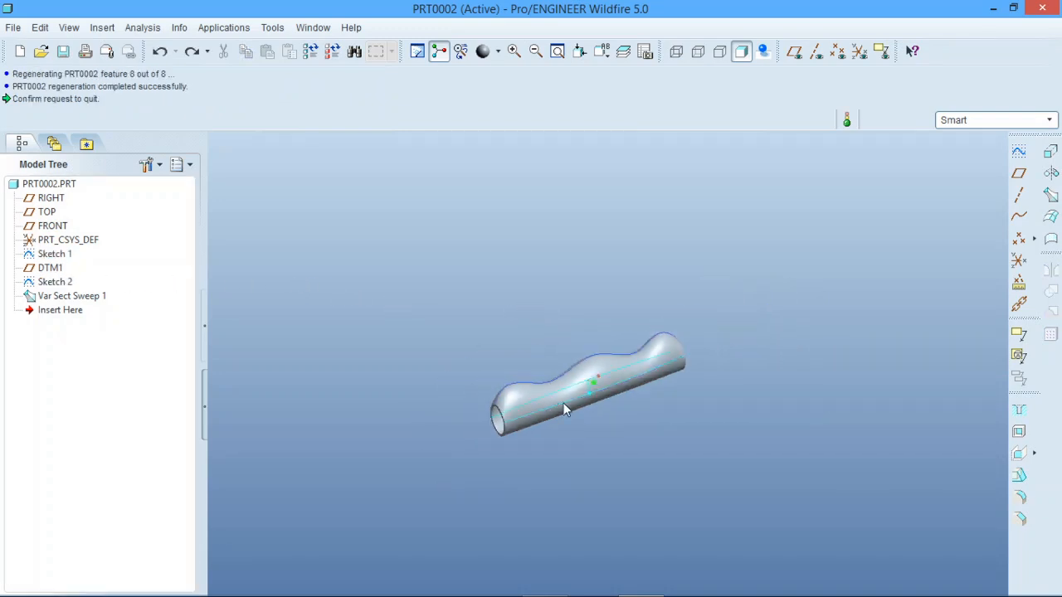
scroll(564, 402, down, 4)
middle_drag(535, 294, 587, 295)
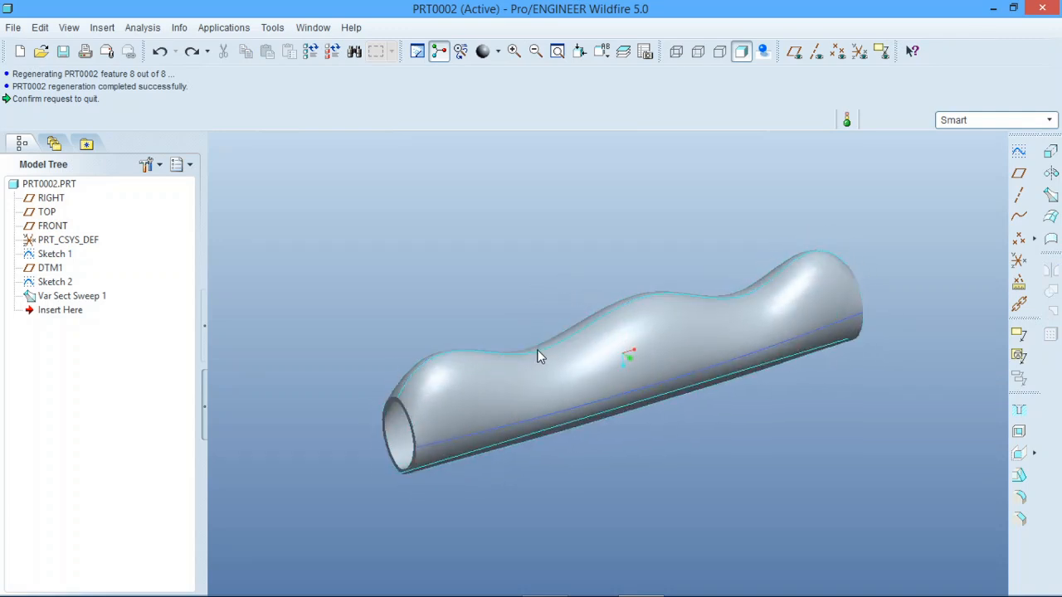
click(50, 255)
right_click(47, 258)
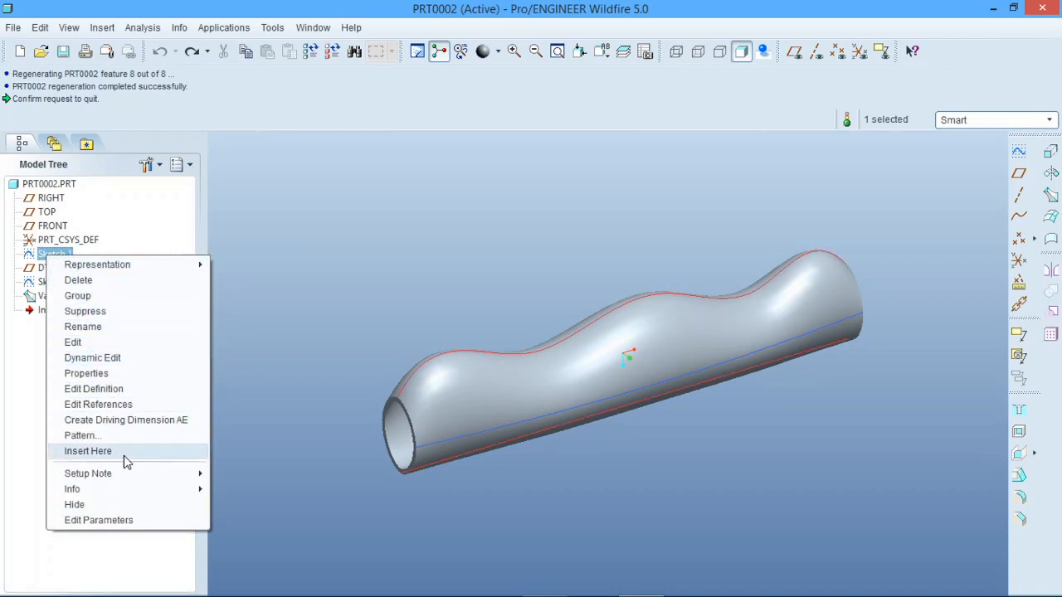
click(122, 505)
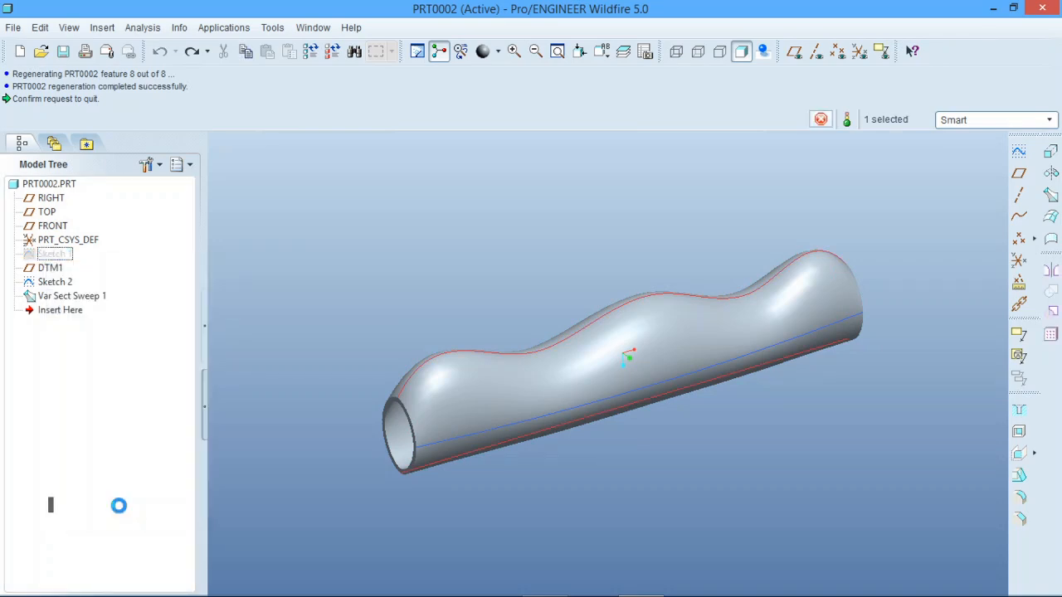
click(60, 285)
right_click(60, 286)
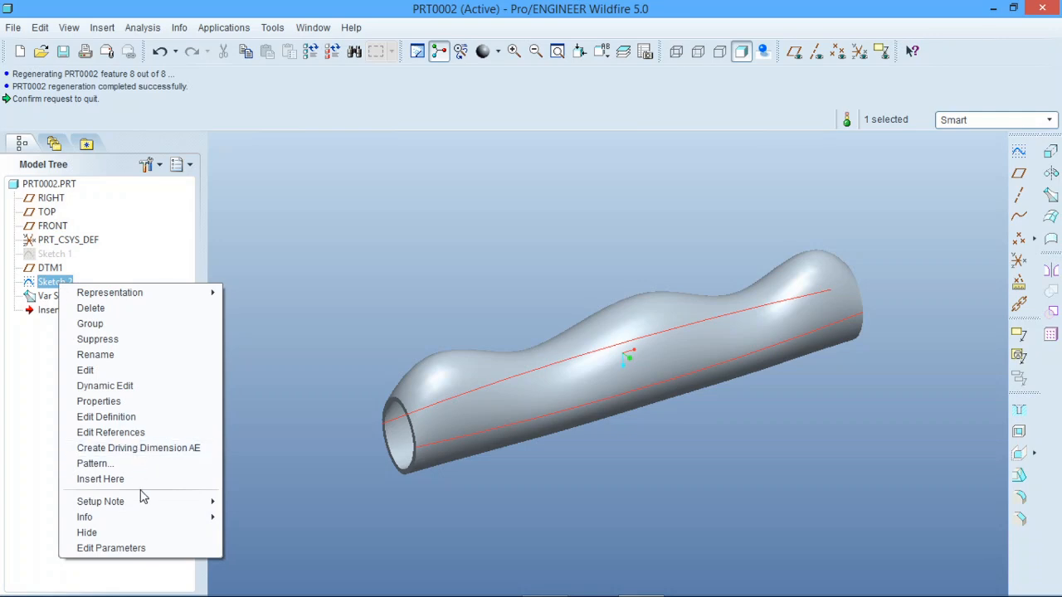
click(136, 529)
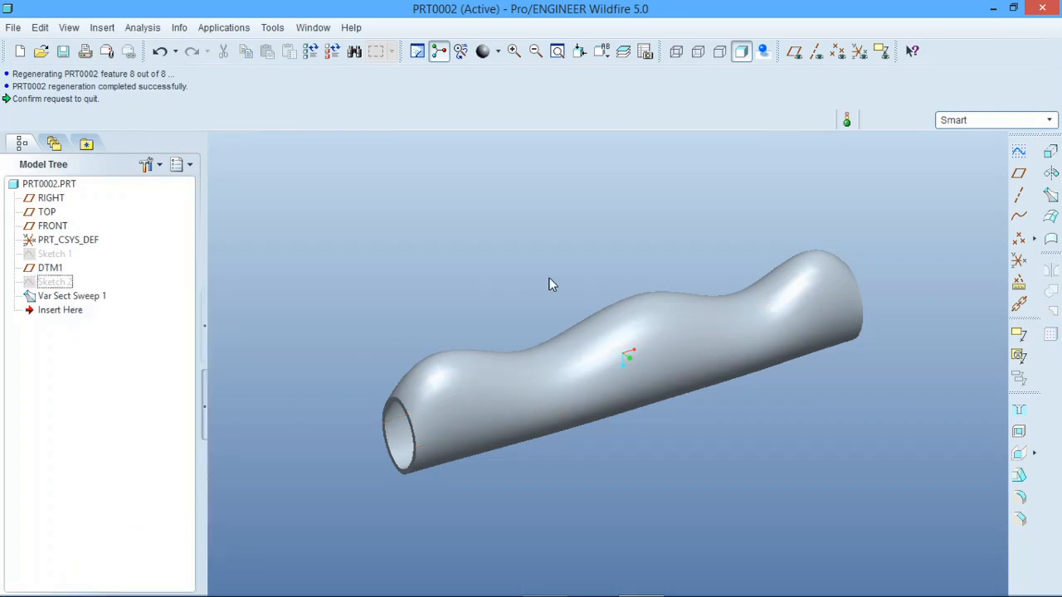
mouse_move(550, 284)
middle_down()
mouse_move(639, 313)
mouse_move(621, 289)
mouse_move(669, 301)
mouse_move(505, 315)
mouse_move(658, 303)
mouse_move(661, 341)
mouse_move(633, 310)
mouse_move(642, 346)
mouse_move(639, 322)
mouse_move(631, 310)
mouse_move(616, 326)
mouse_move(613, 306)
middle_up()
Step: Open the definition of Sketch 1 for review and exit the sketch
click(68, 258)
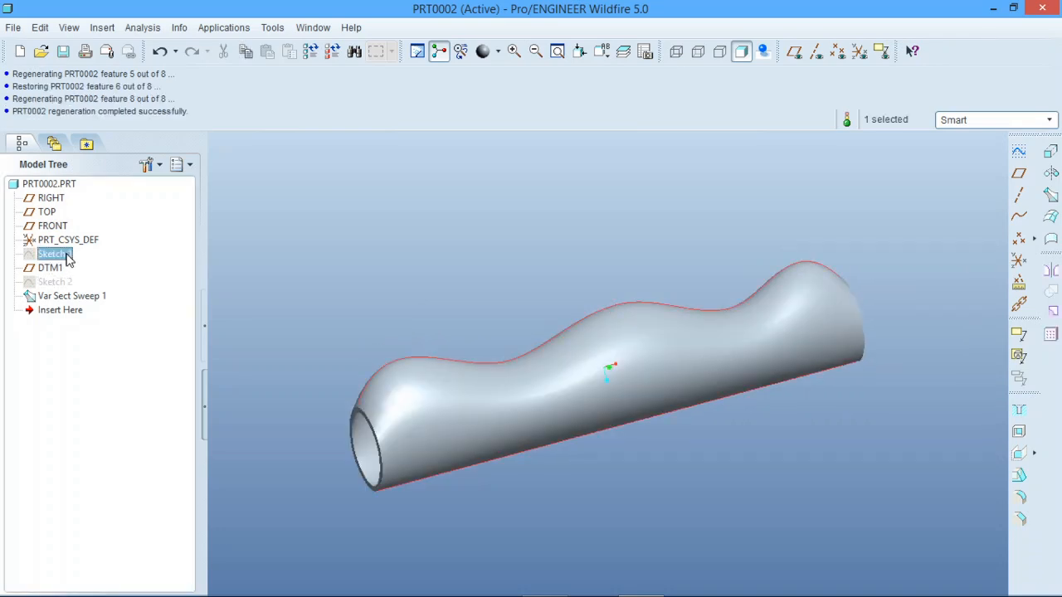
click(343, 286)
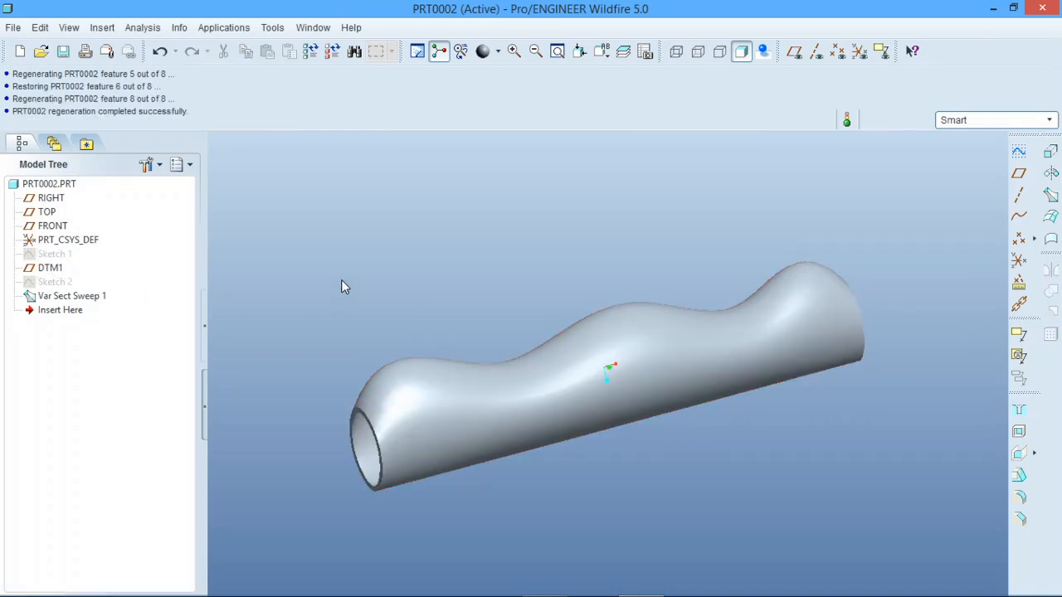
click(55, 255)
right_click(56, 261)
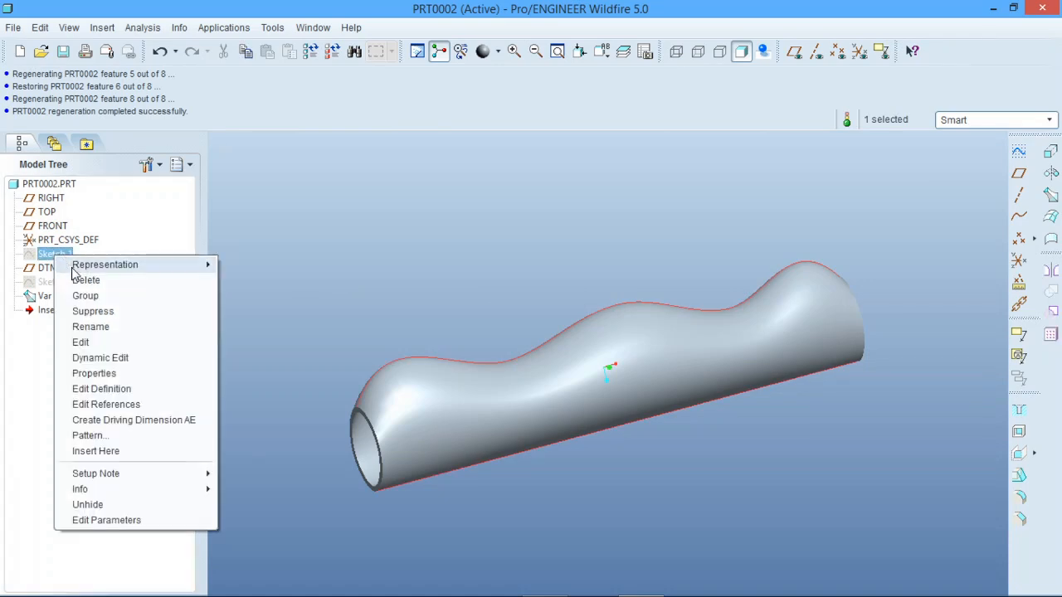
click(134, 386)
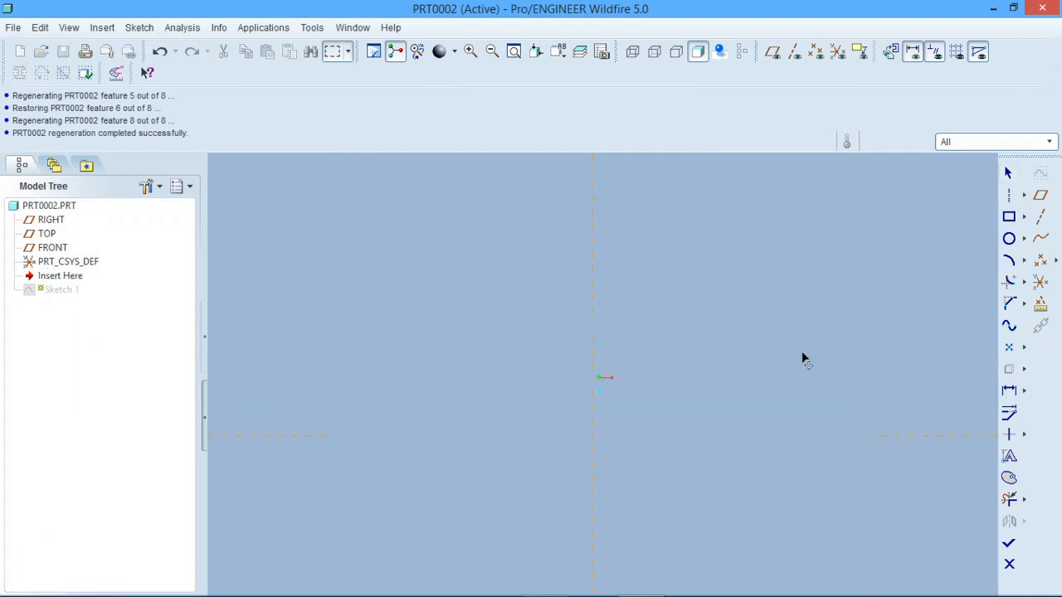
click(1001, 544)
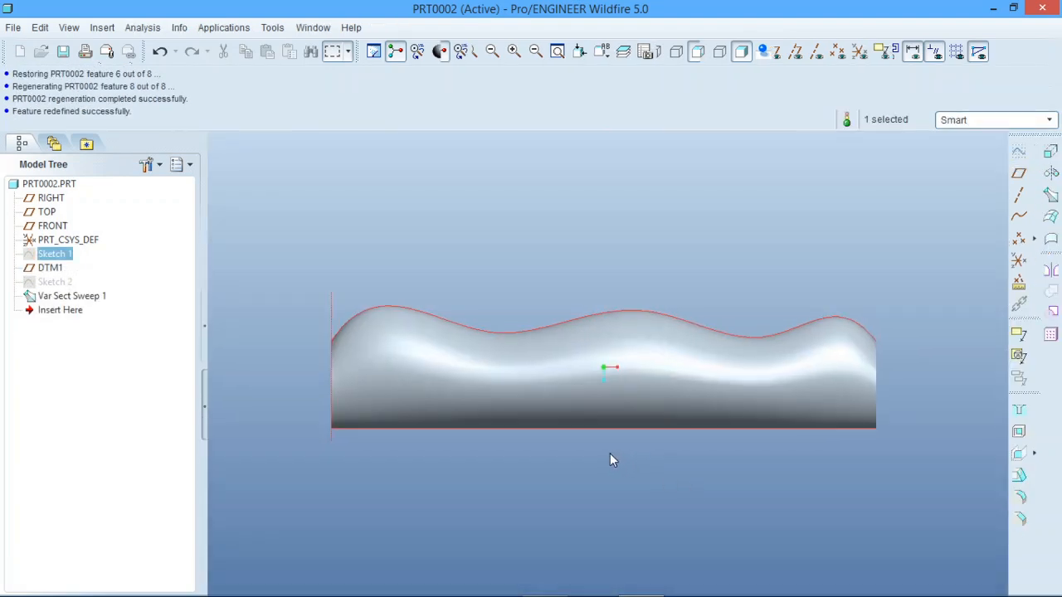
mouse_move(611, 460)
middle_down()
mouse_move(652, 465)
mouse_move(644, 459)
middle_up()
click(467, 221)
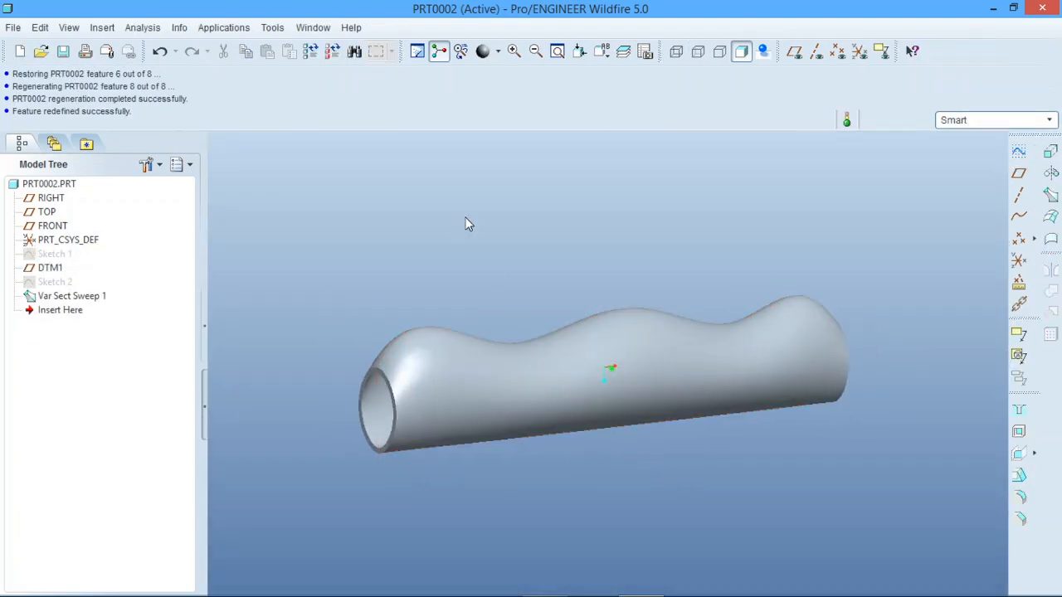
mouse_move(528, 375)
middle_down()
mouse_move(487, 352)
mouse_move(500, 372)
mouse_move(483, 366)
middle_up()
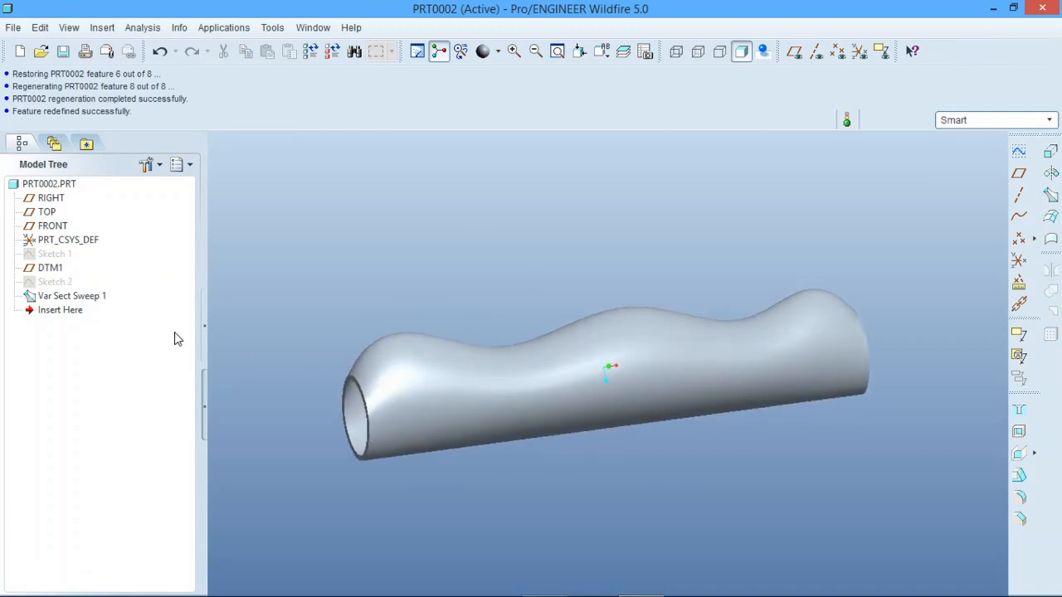
Step: Redefine the variable section sweep as a solid by turning off its thin-wall option
click(75, 300)
right_click(75, 299)
click(137, 397)
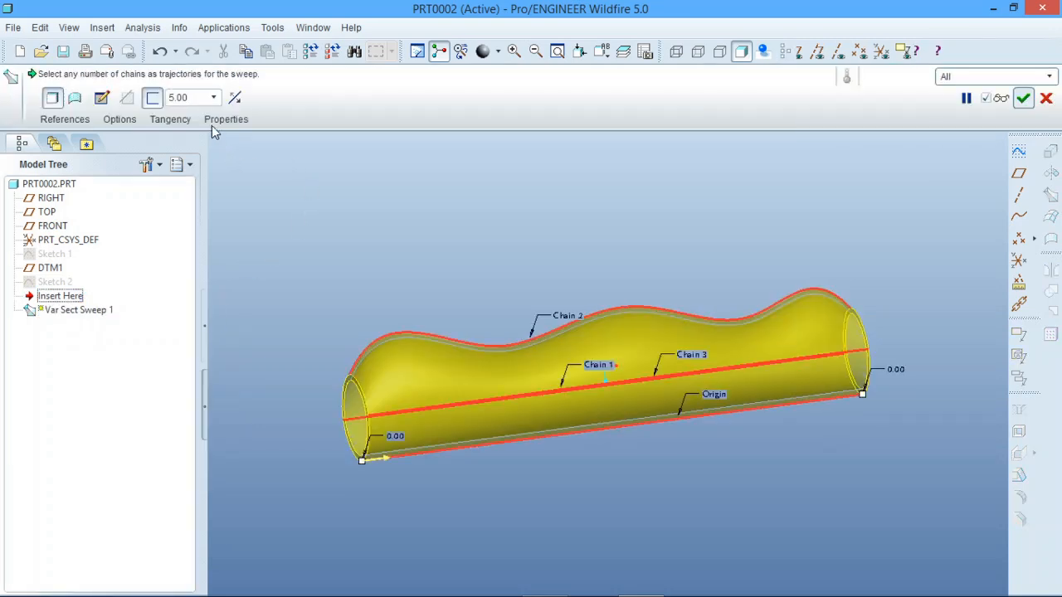
click(153, 97)
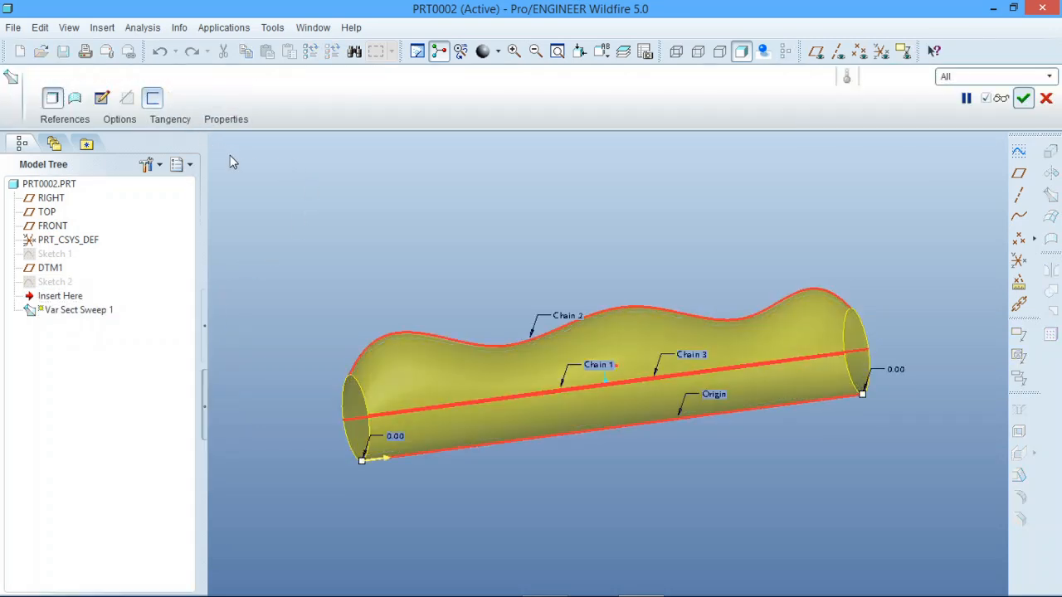
middle_click(306, 204)
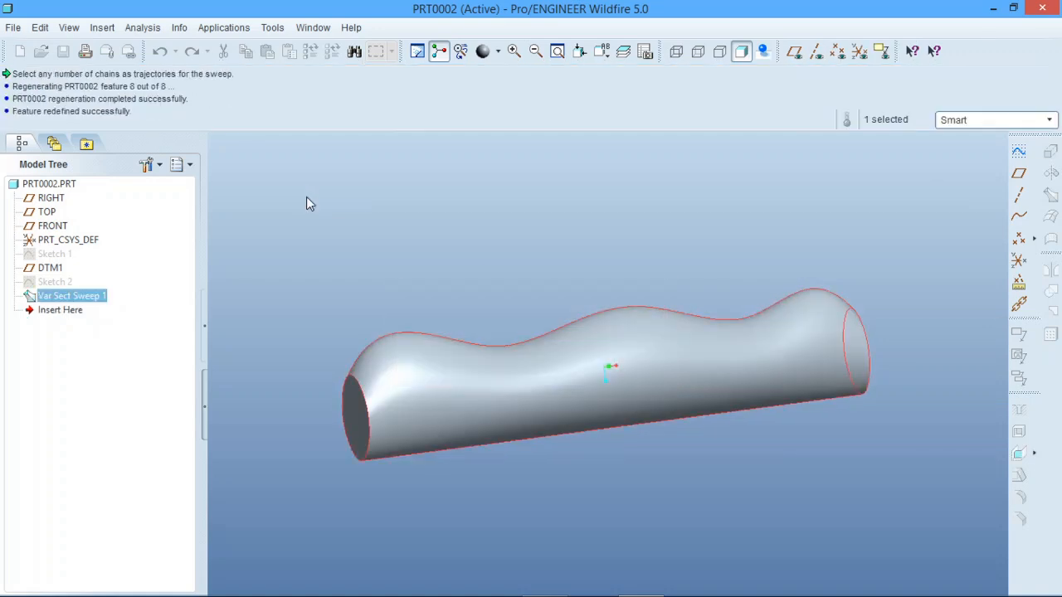
mouse_move(623, 404)
middle_down()
mouse_move(569, 327)
mouse_move(486, 344)
mouse_move(585, 309)
mouse_move(656, 373)
mouse_move(656, 343)
mouse_move(675, 356)
middle_up()
mouse_move(494, 411)
middle_down()
mouse_move(575, 403)
mouse_move(558, 419)
middle_up()
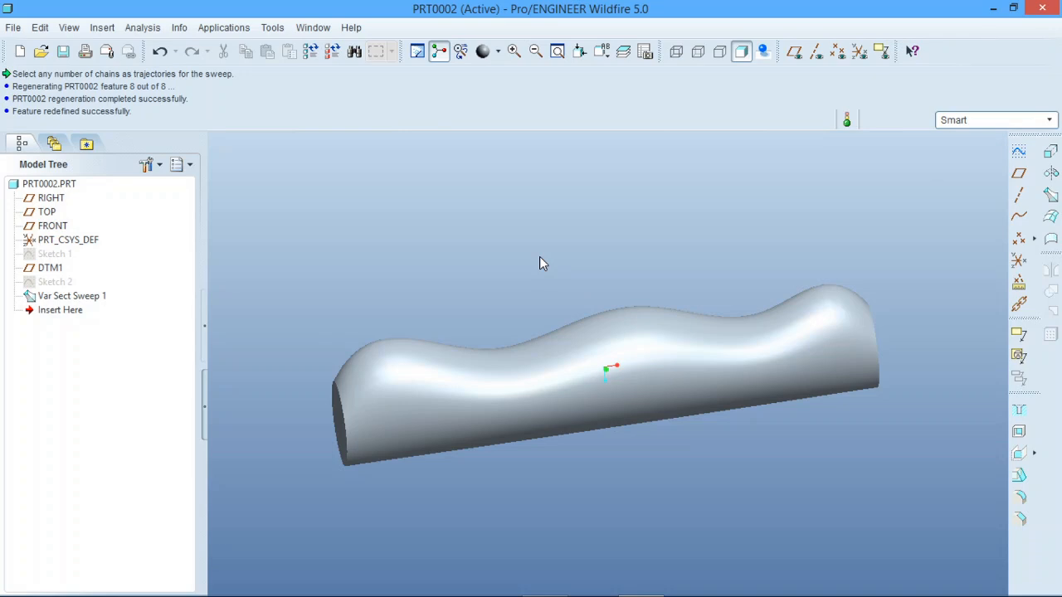
click(102, 27)
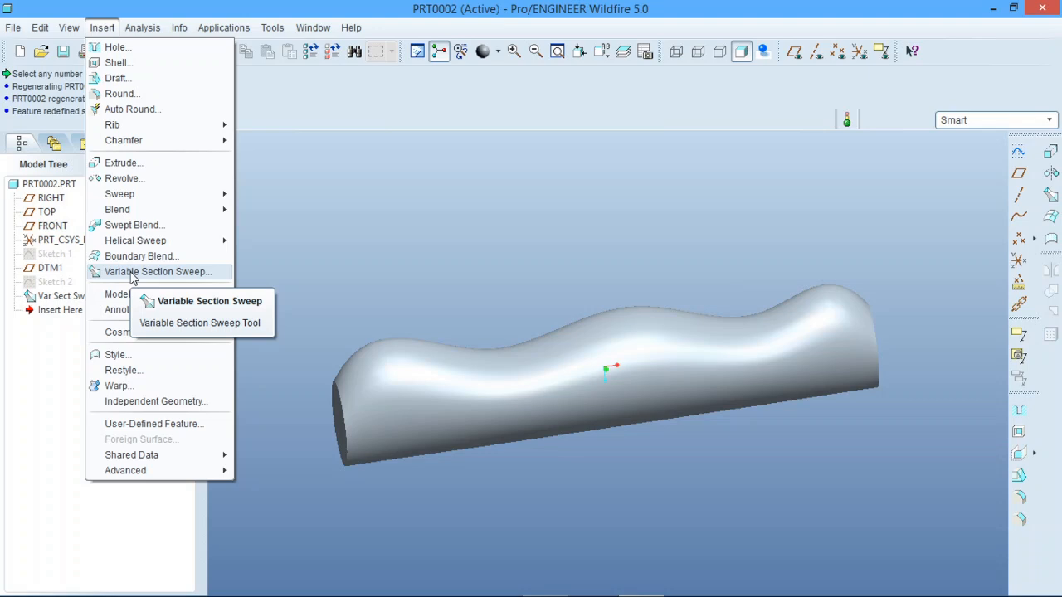
click(355, 252)
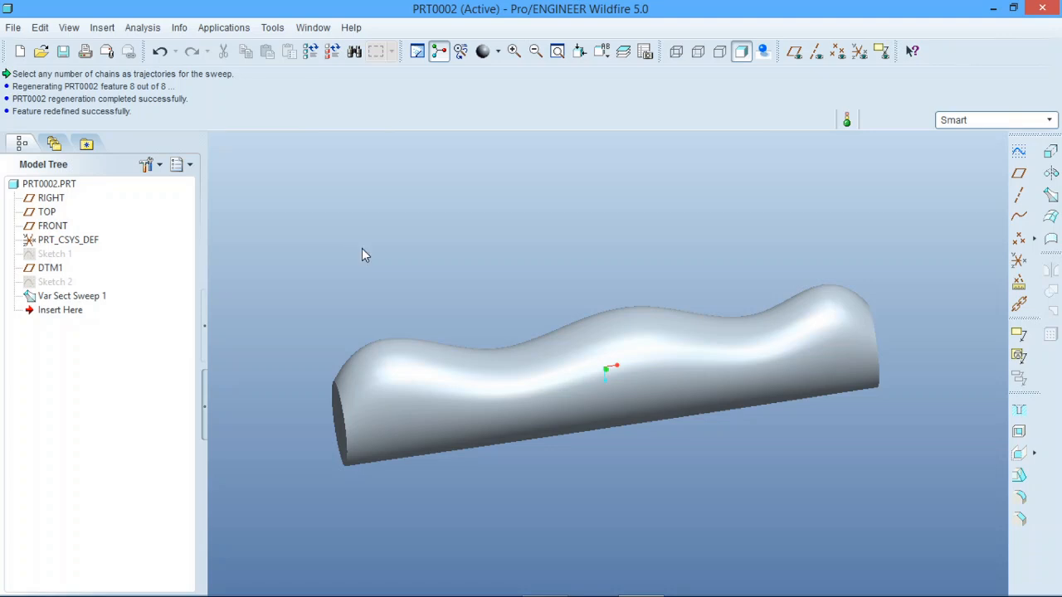
middle_drag(362, 255, 626, 308)
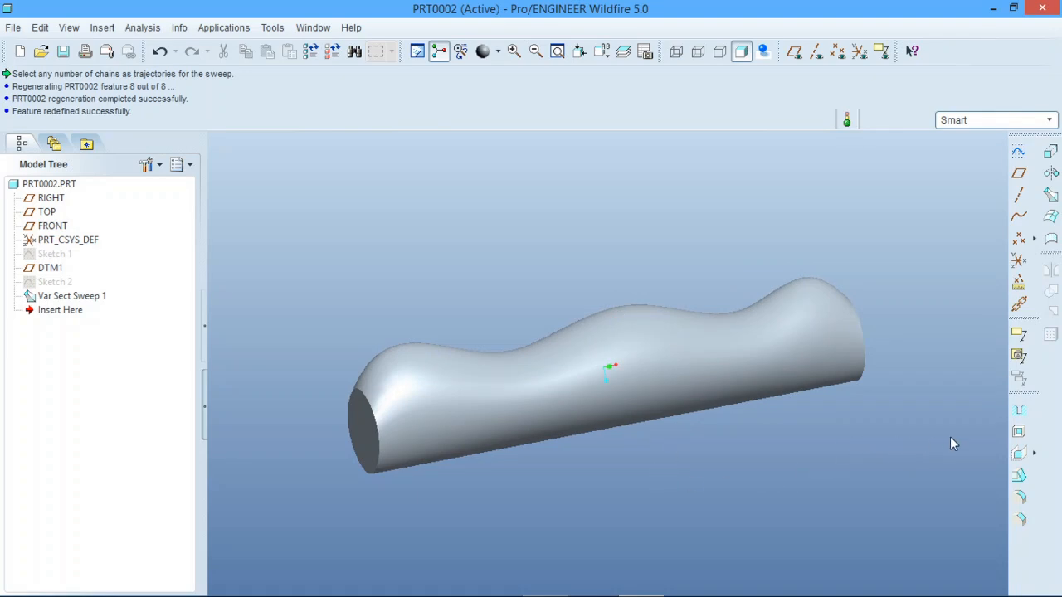
Step: Shell the solid swept body with a thickness of 2, removing the flat end face at its near end
click(1018, 431)
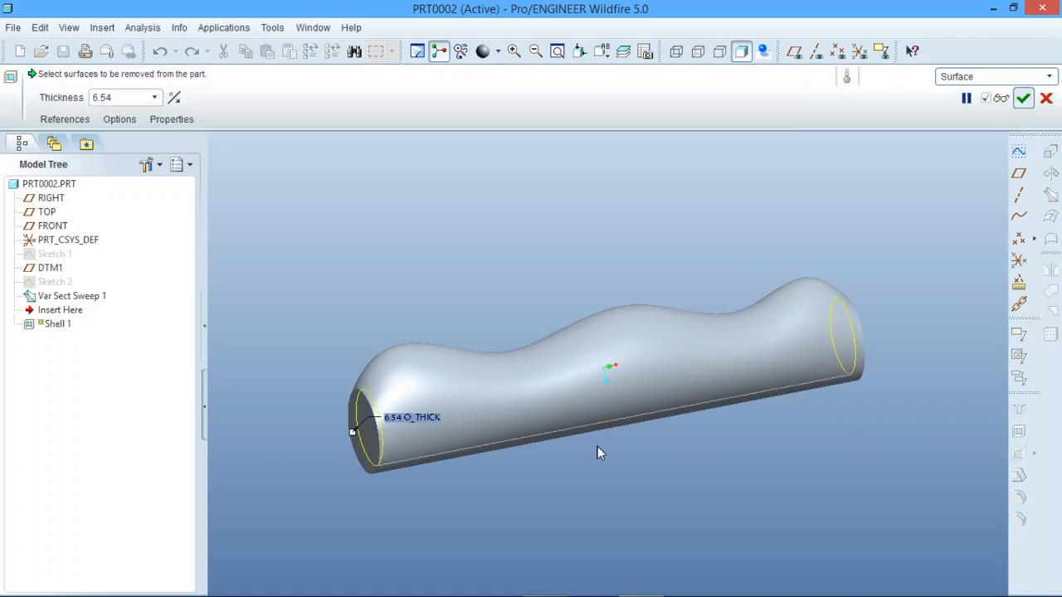
click(370, 452)
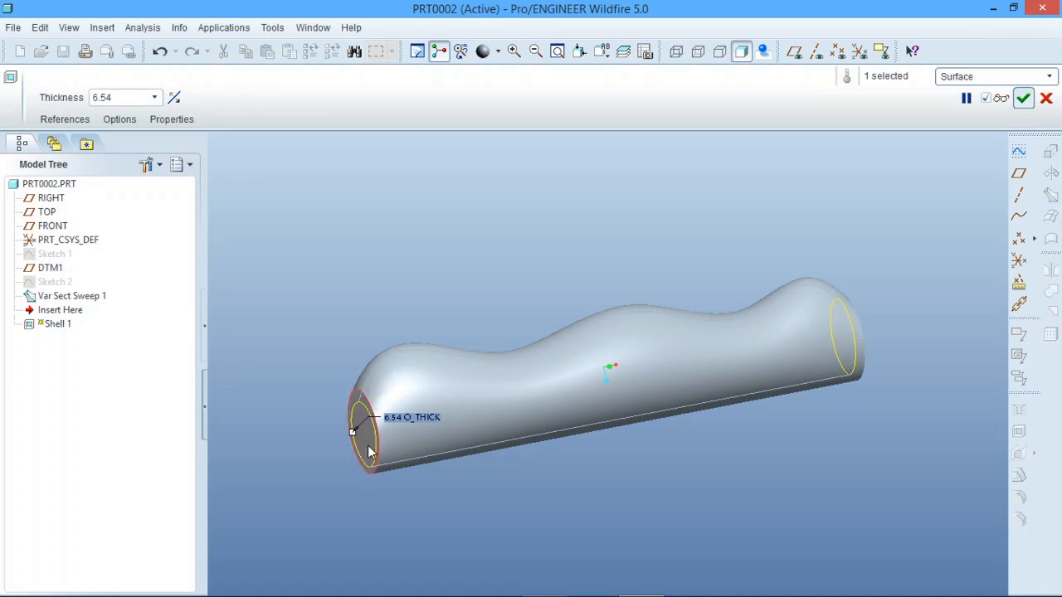
double_click(124, 97)
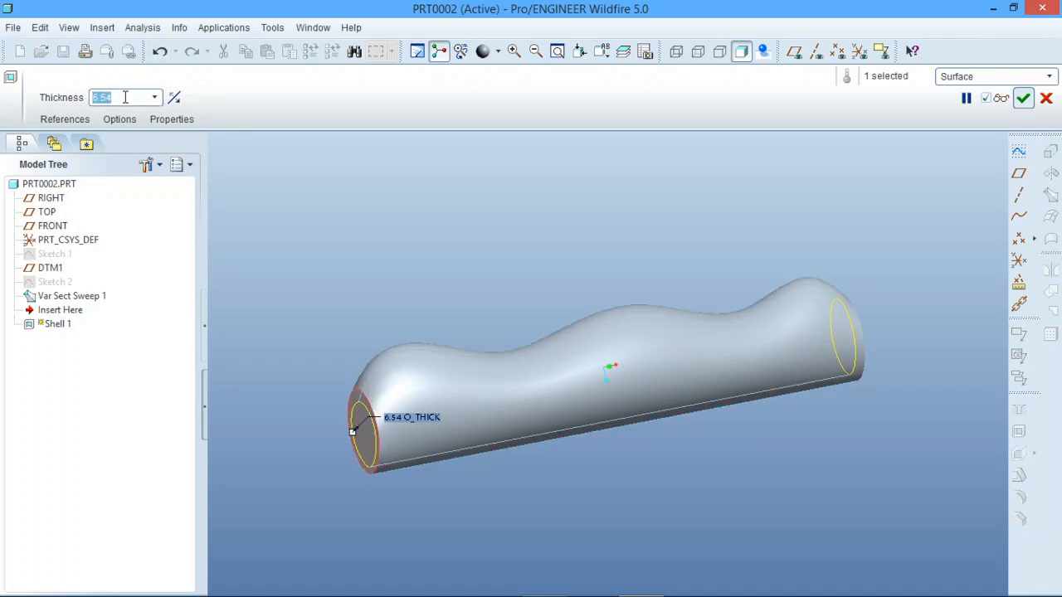
text(2)
key(Return)
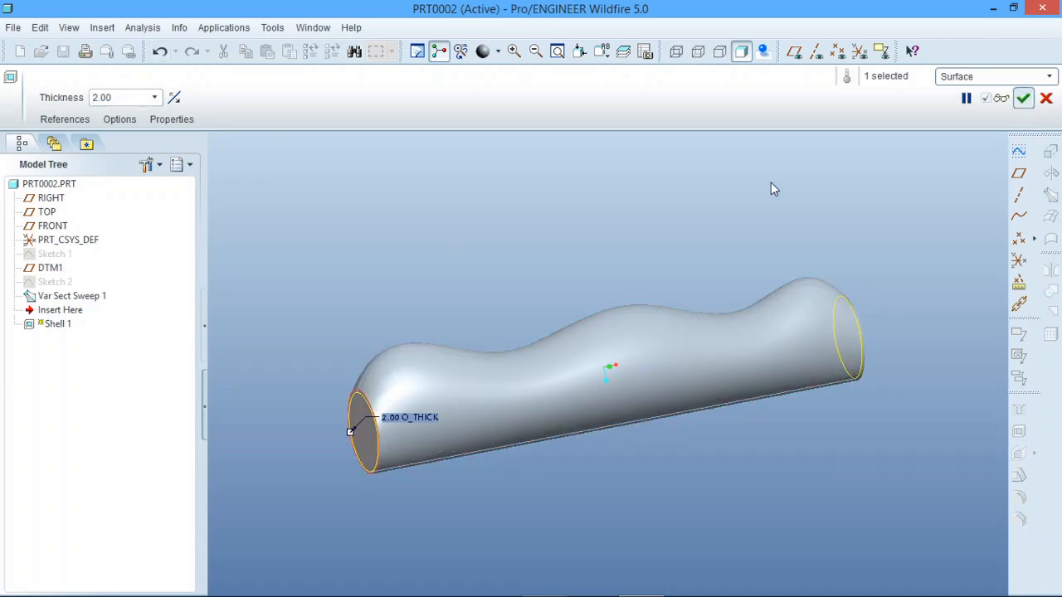
click(1023, 98)
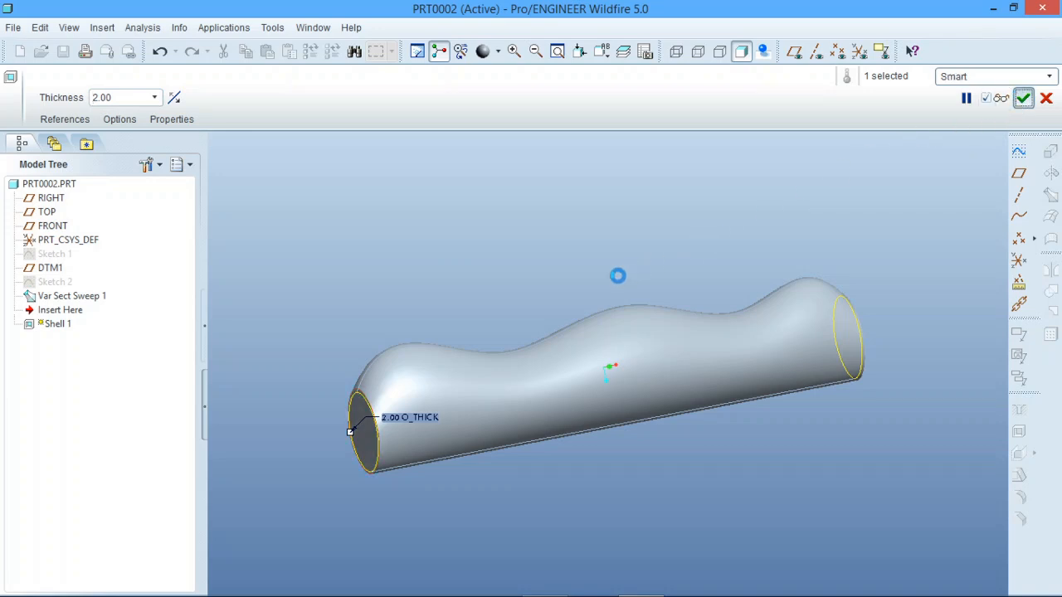
Step: Delete the Shell 1 feature from the swept part
middle_drag(486, 301, 379, 324)
click(687, 557)
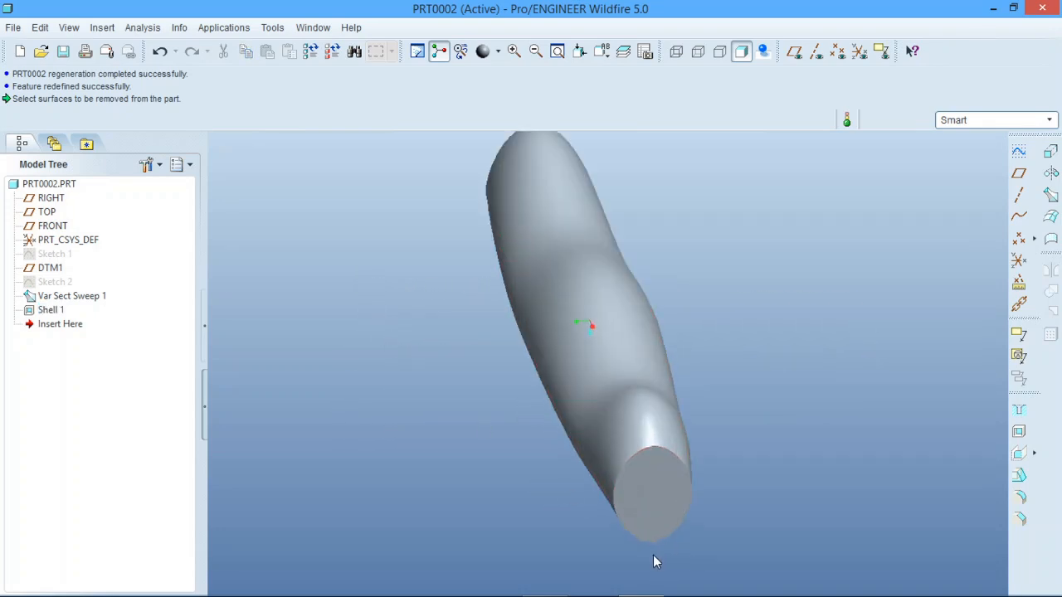
scroll(653, 561, up, 3)
mouse_move(664, 470)
middle_down()
mouse_move(692, 460)
mouse_move(647, 452)
mouse_move(627, 374)
mouse_move(825, 387)
mouse_move(669, 398)
mouse_move(727, 407)
middle_up()
scroll(645, 452, up, 3)
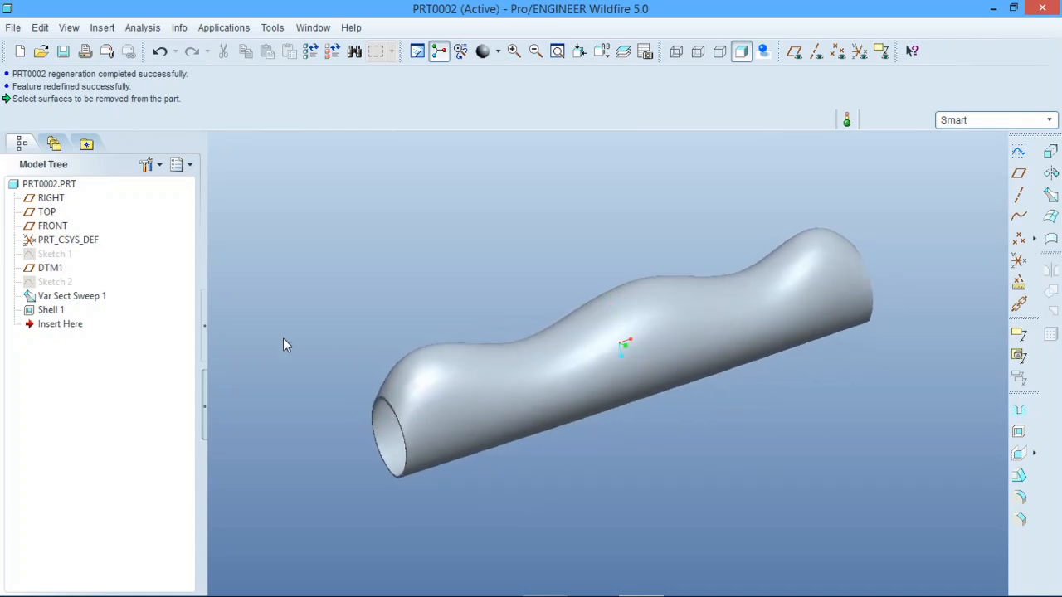
click(51, 310)
right_click(53, 310)
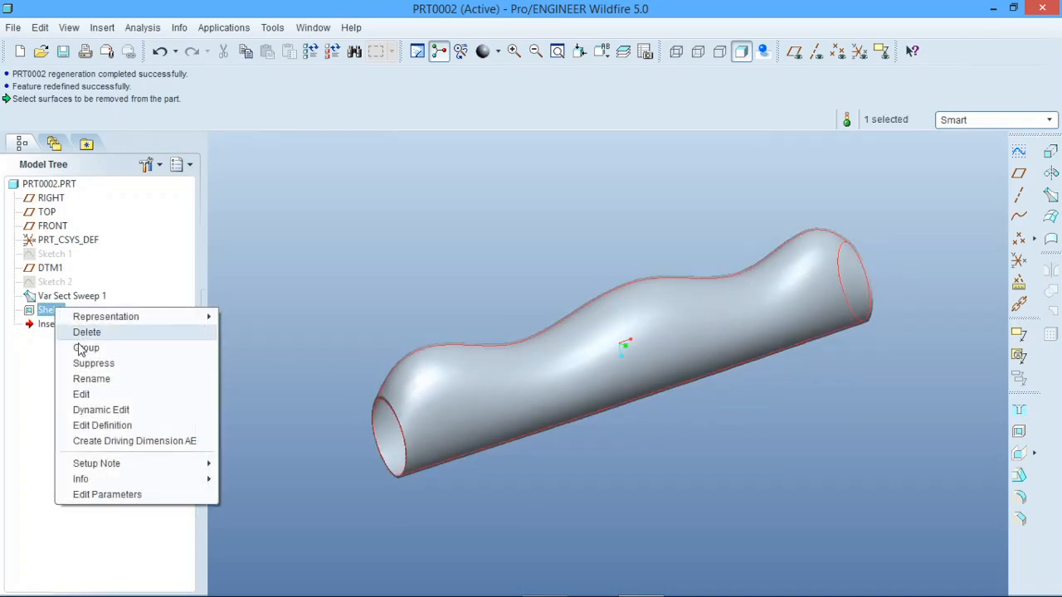
click(91, 332)
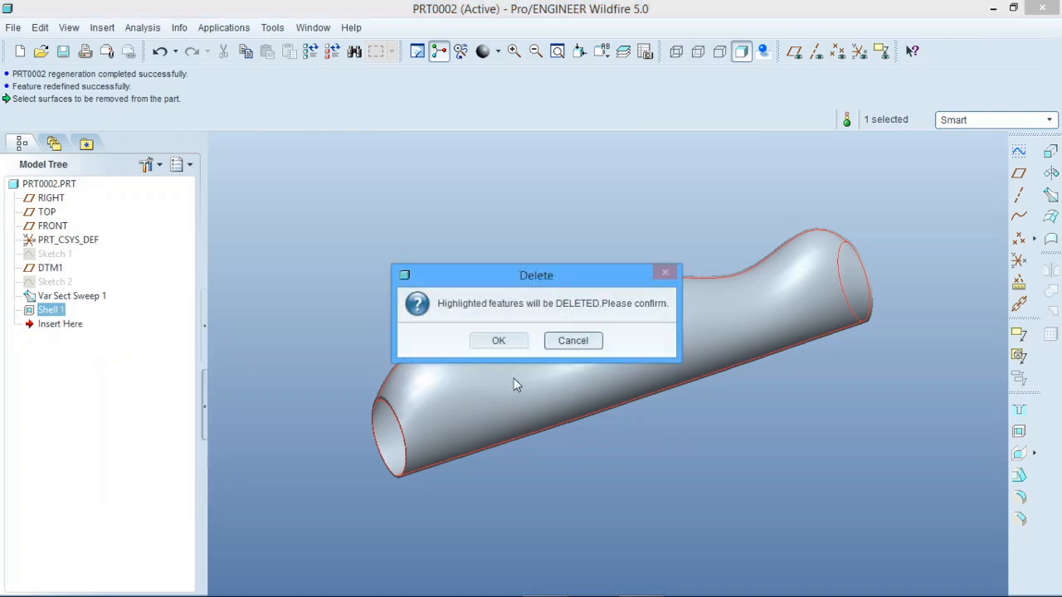
click(503, 340)
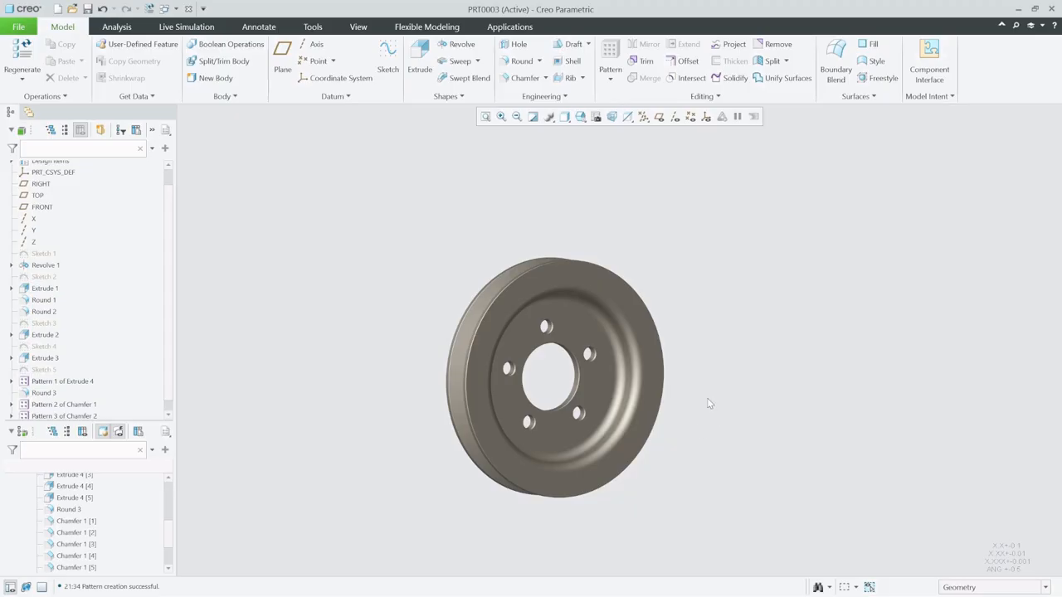
mouse_move(551, 381)
middle_down()
mouse_move(598, 380)
mouse_move(549, 373)
mouse_move(532, 308)
mouse_move(542, 374)
mouse_move(627, 410)
mouse_move(551, 380)
mouse_move(538, 358)
mouse_move(532, 257)
mouse_move(547, 365)
mouse_move(564, 384)
mouse_move(550, 375)
mouse_move(559, 369)
mouse_move(534, 263)
mouse_move(540, 202)
mouse_move(517, 538)
mouse_move(548, 347)
mouse_move(543, 377)
mouse_move(560, 380)
middle_up()
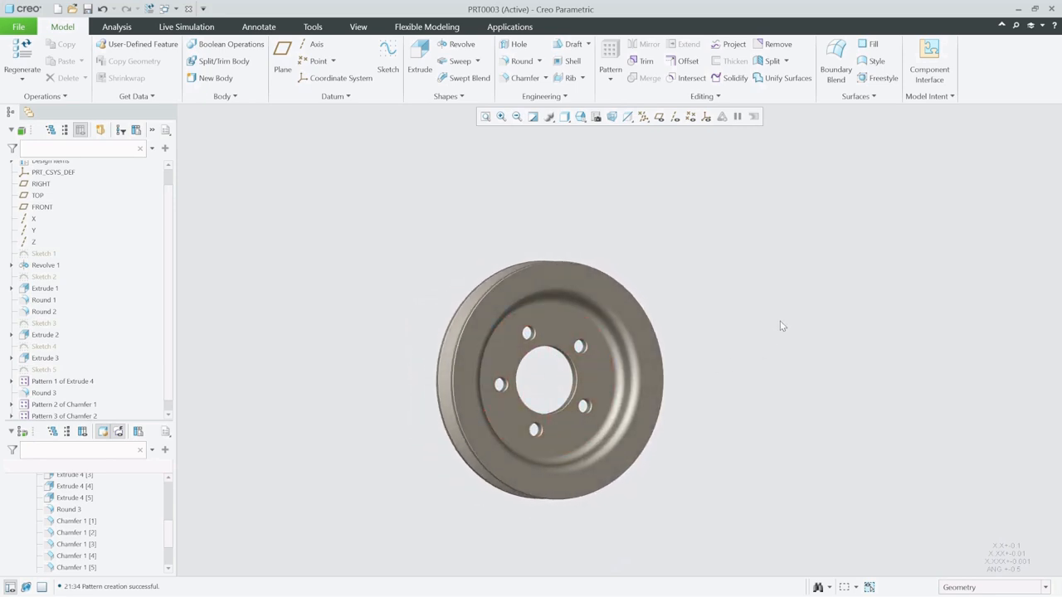
middle_drag(669, 278, 671, 304)
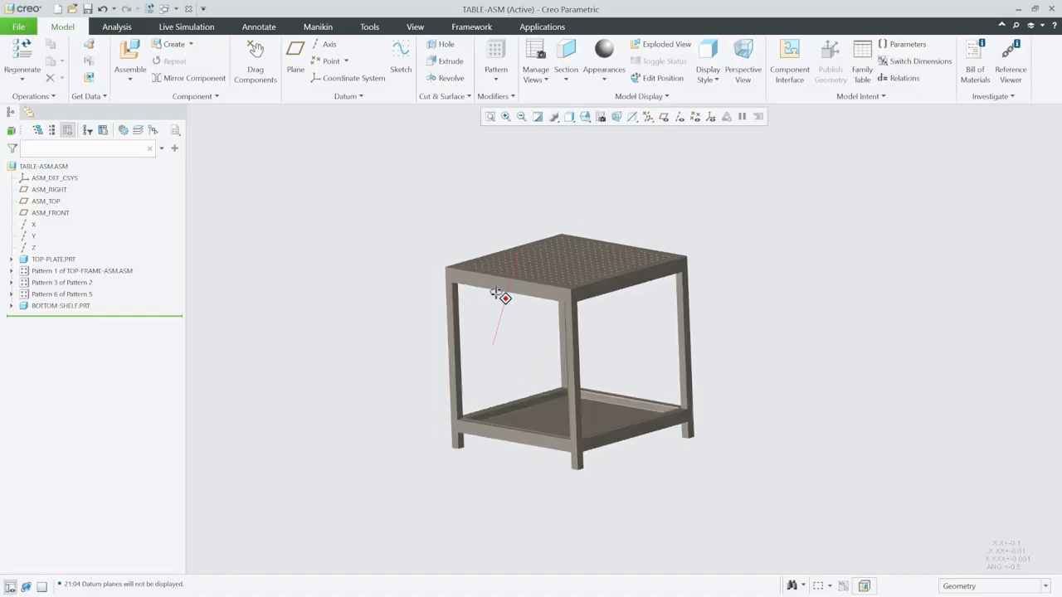
middle_drag(498, 296, 517, 316)
key(ctrl+d)
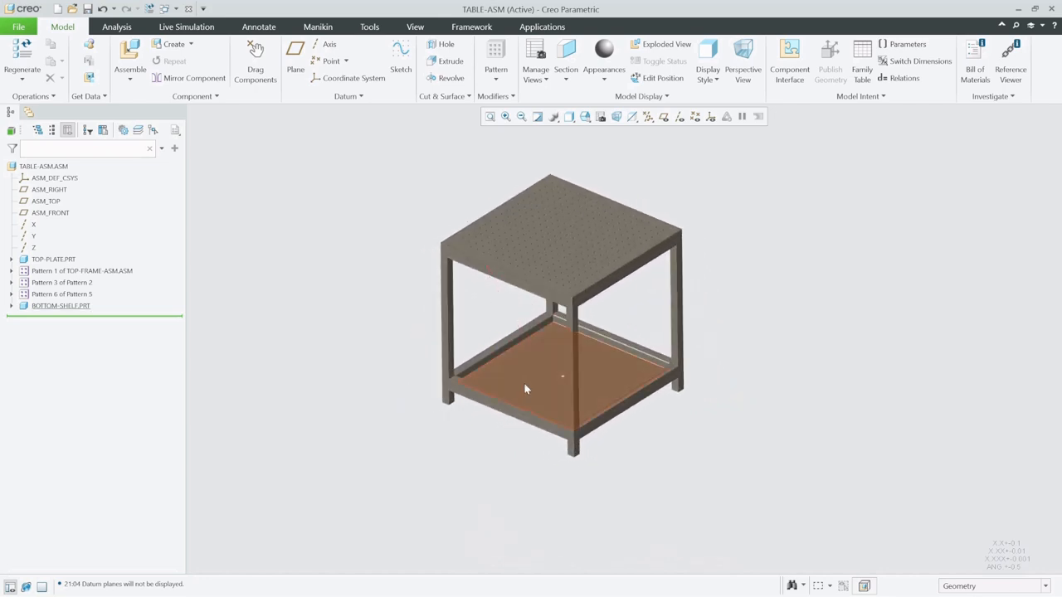
scroll(538, 261, up, 5)
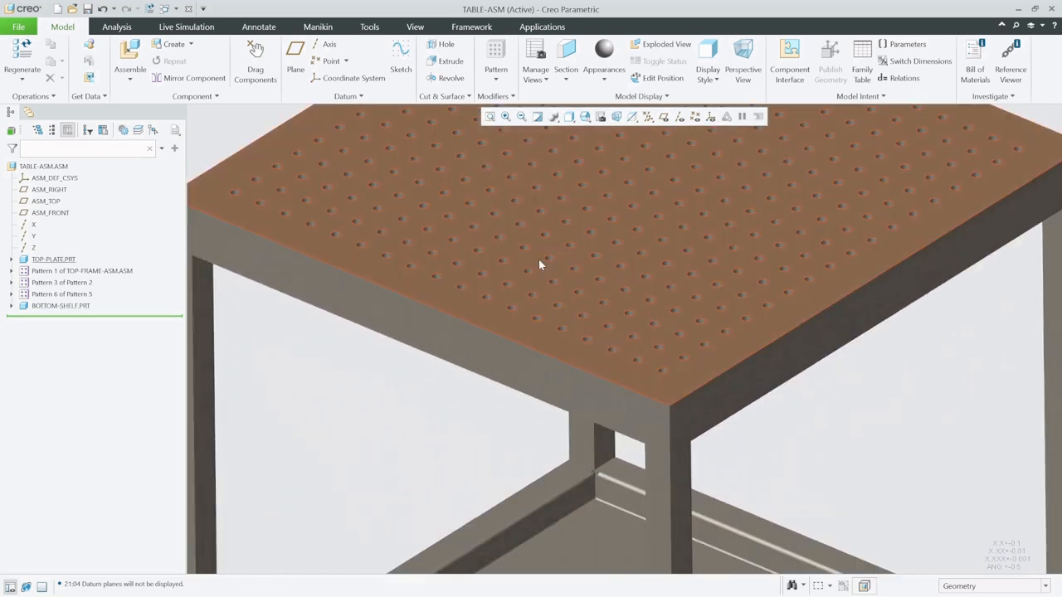
scroll(514, 285, down, 6)
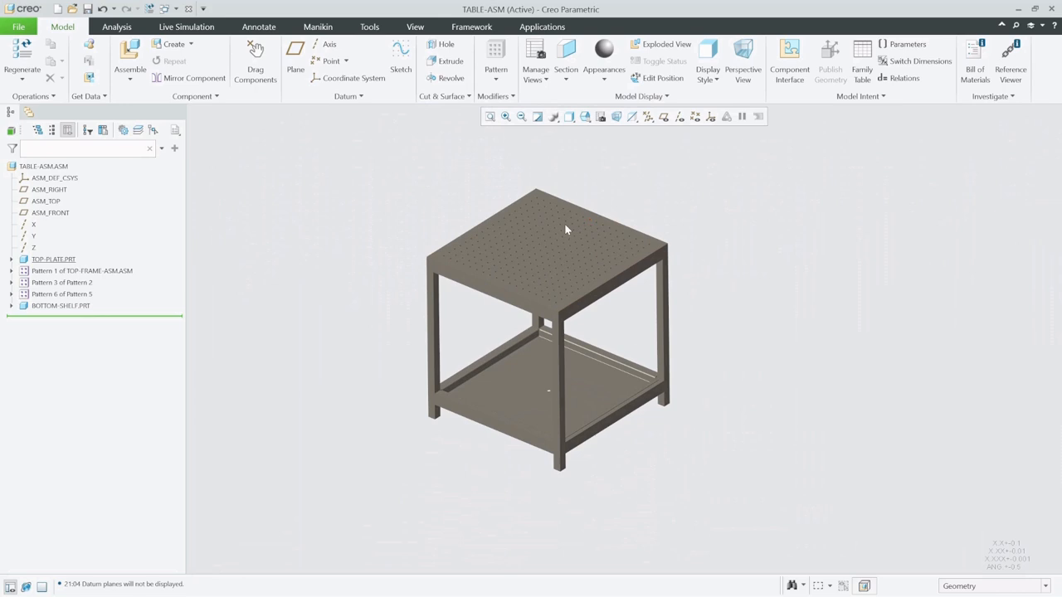
scroll(564, 225, up, 2)
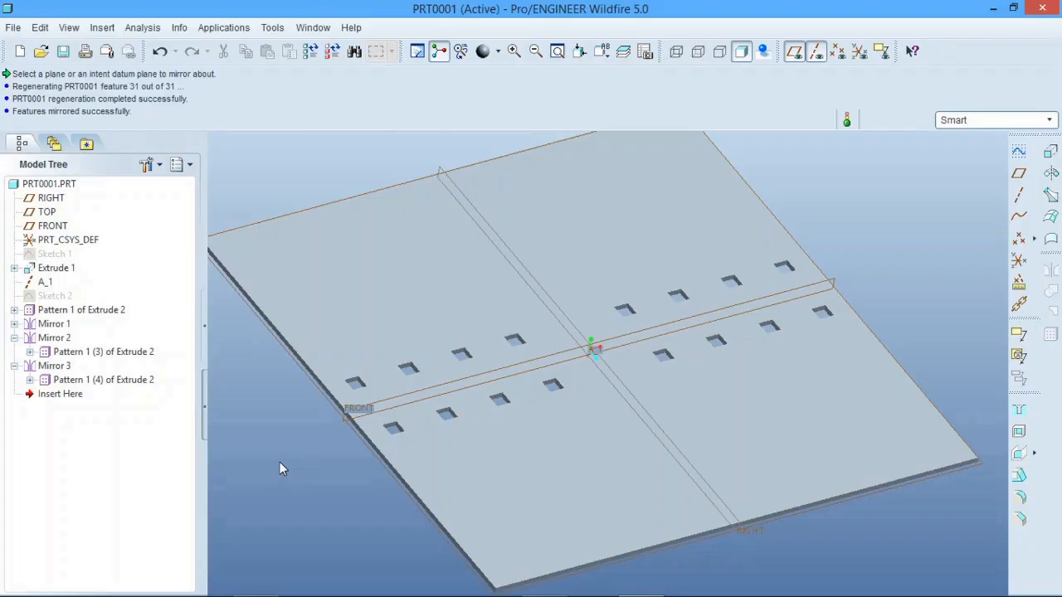
middle_drag(279, 468, 546, 357)
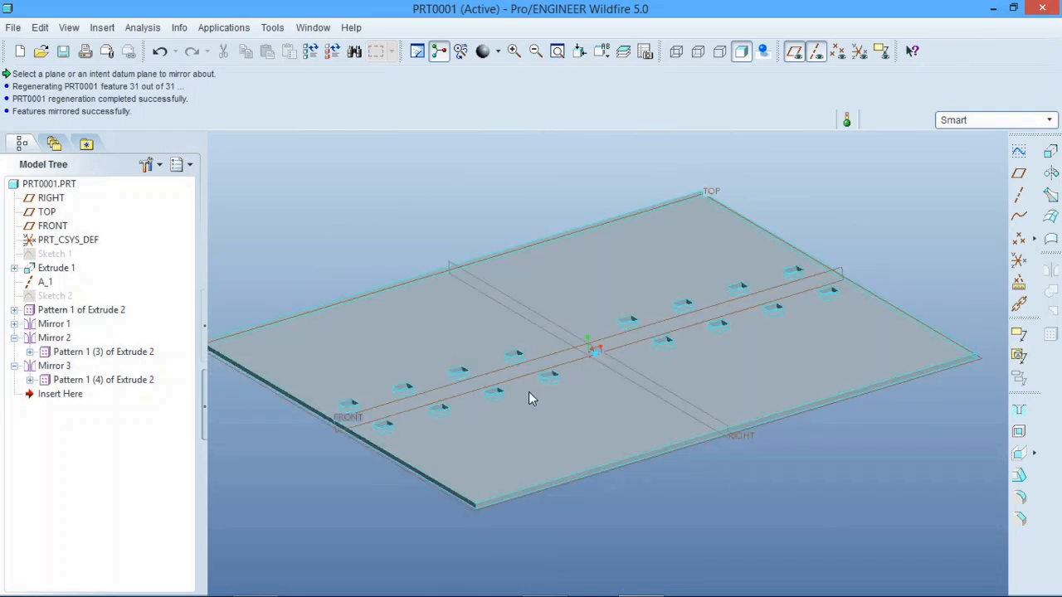